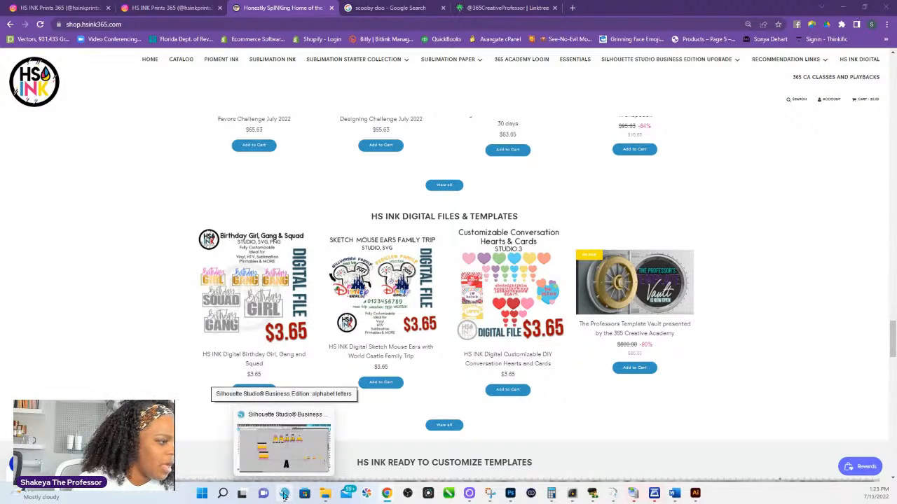
Switch to Silhouette Studio and examine the row of pencil-style letter A designs in the Untitled-13 document up close.
click(285, 494)
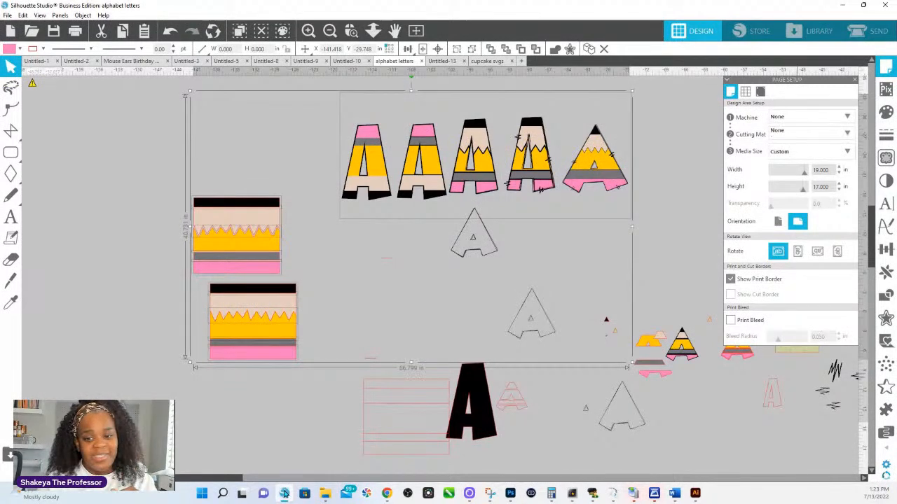
click(442, 61)
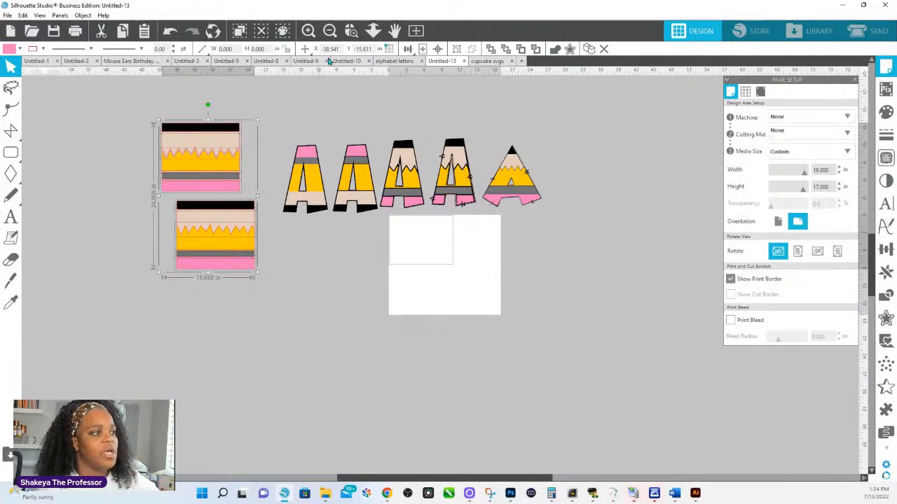
click(351, 31)
drag(301, 127, 610, 243)
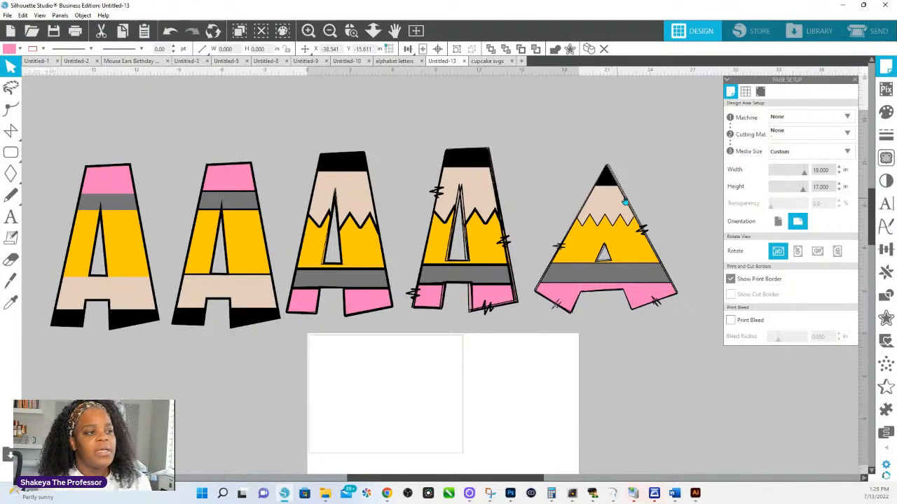
Ungroup the row of pencil letters and move the thin black outline of the triangular A well below it.
click(621, 193)
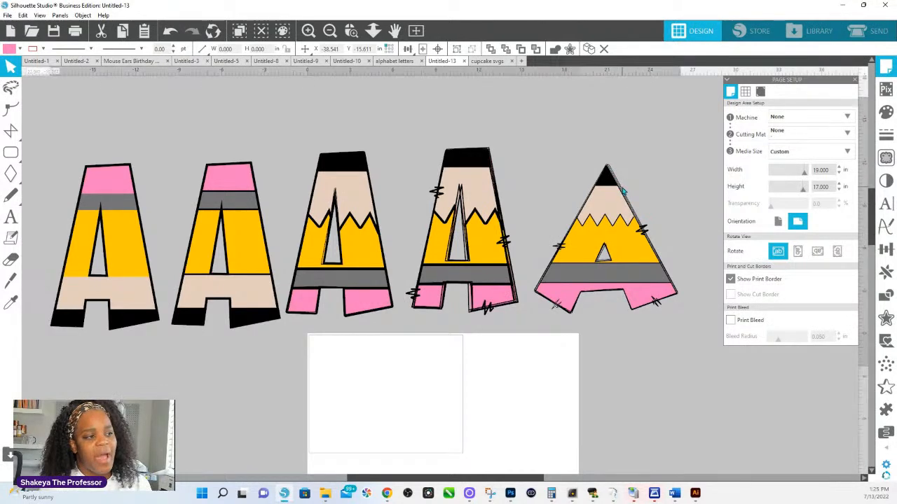
right_click(620, 193)
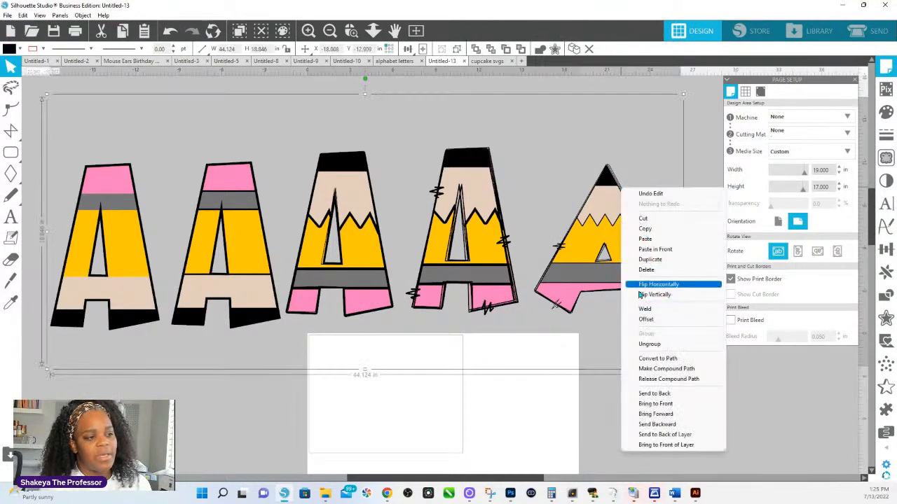
click(645, 348)
click(616, 190)
drag(637, 199, 758, 454)
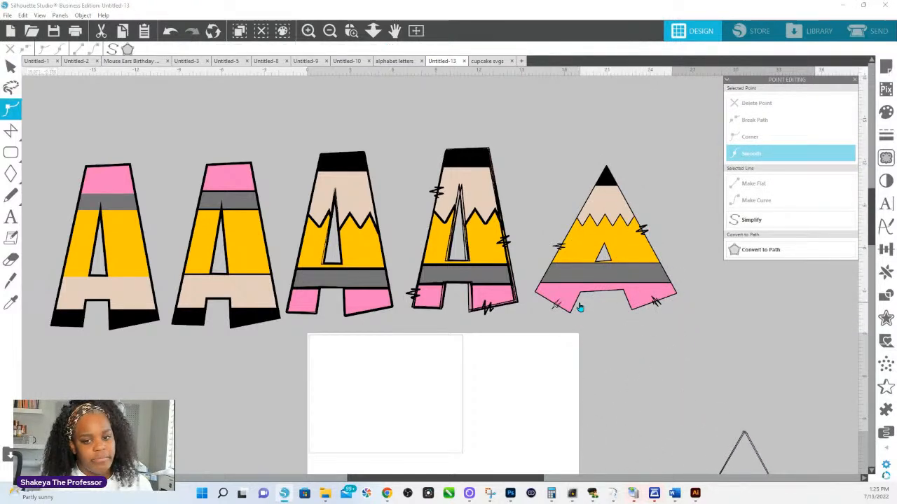
Examine the cupcake designs in the cupcake svgs document and the Mouse Ears Birthday Girl design, ending back on the cupcakes.
click(373, 36)
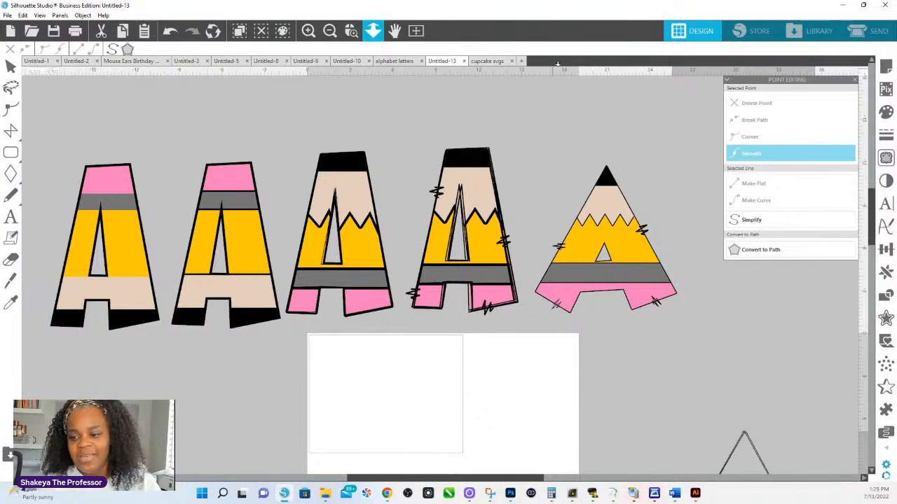
click(490, 63)
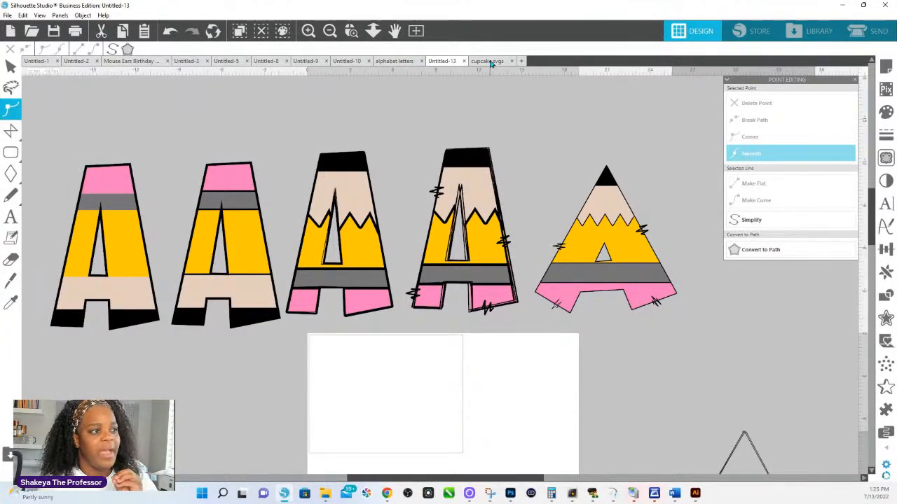
click(491, 62)
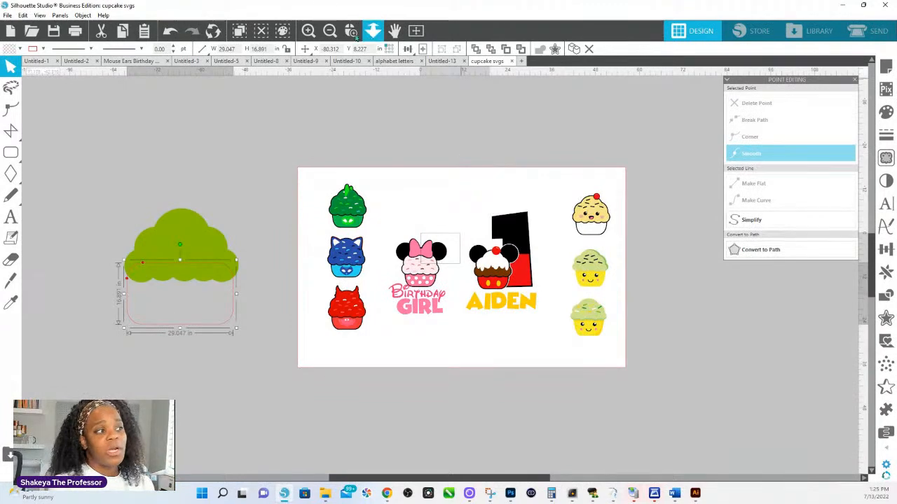
click(351, 30)
drag(582, 196, 626, 250)
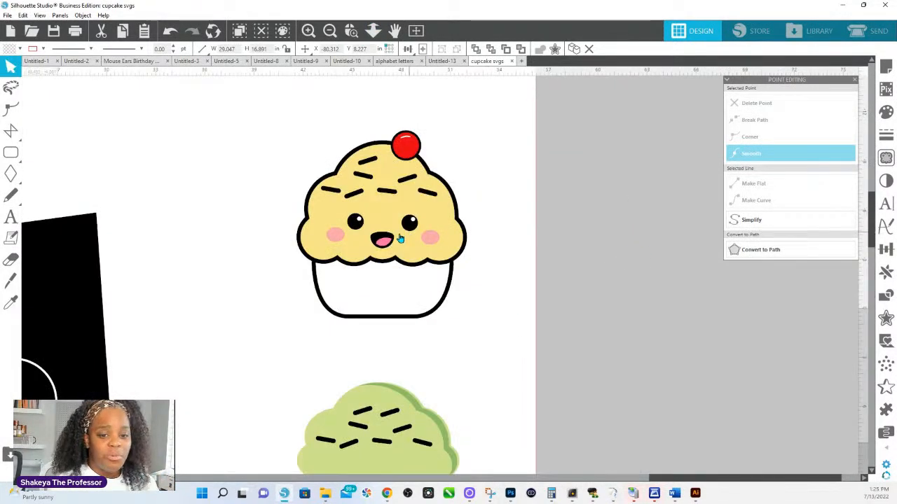
click(381, 39)
drag(374, 272, 353, 147)
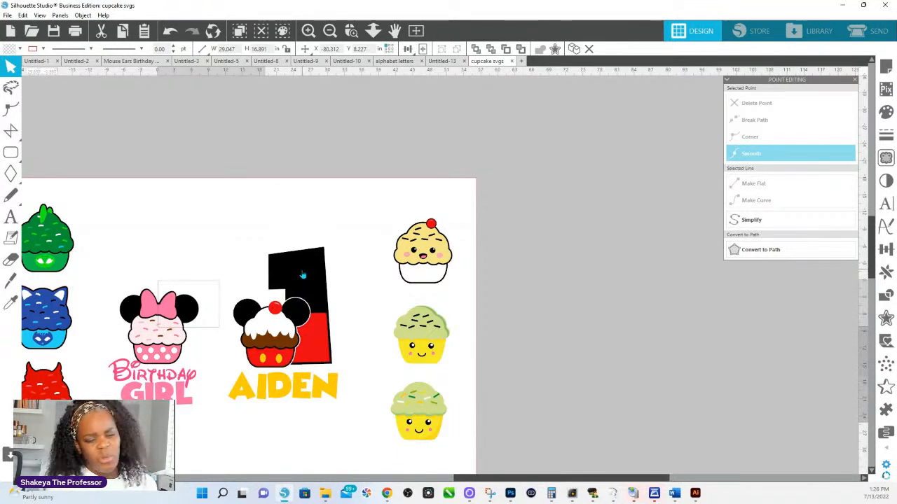
click(120, 62)
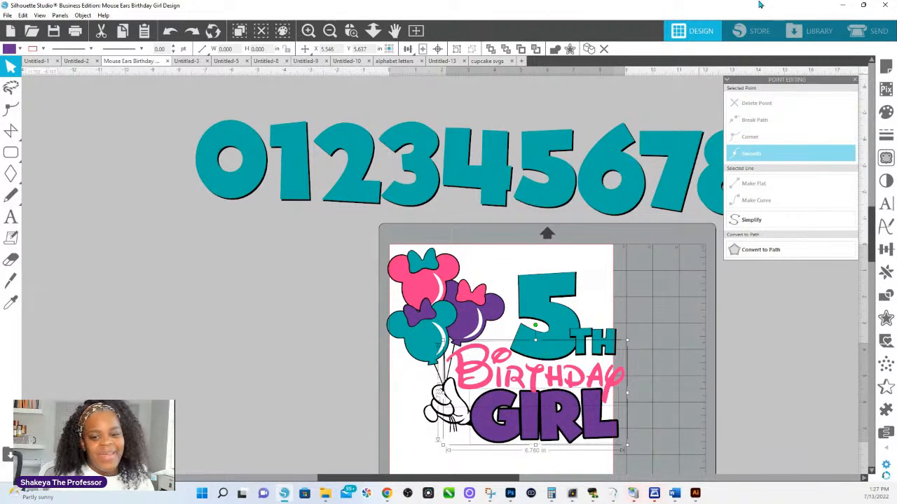
click(494, 61)
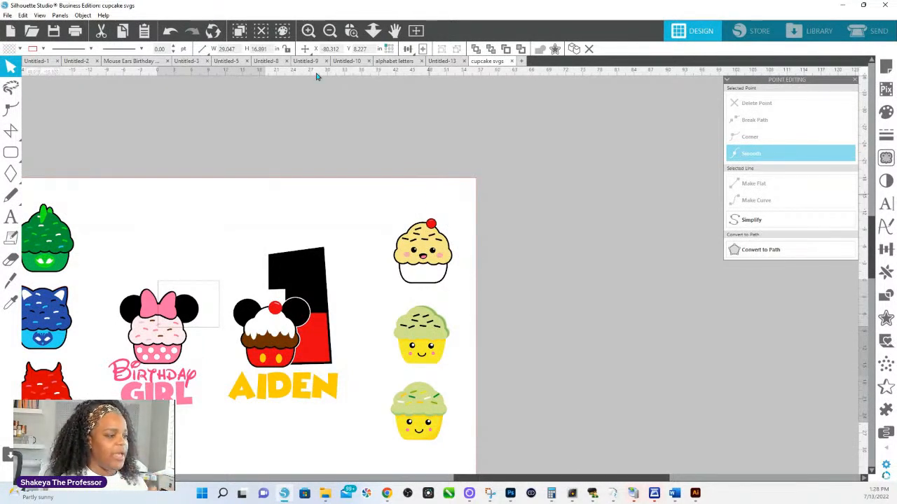
Ungroup the green and yellow smiling cupcake with black sprinkles in the middle of the cupcake column.
click(351, 30)
drag(362, 301, 516, 491)
scroll(384, 123, up, 5)
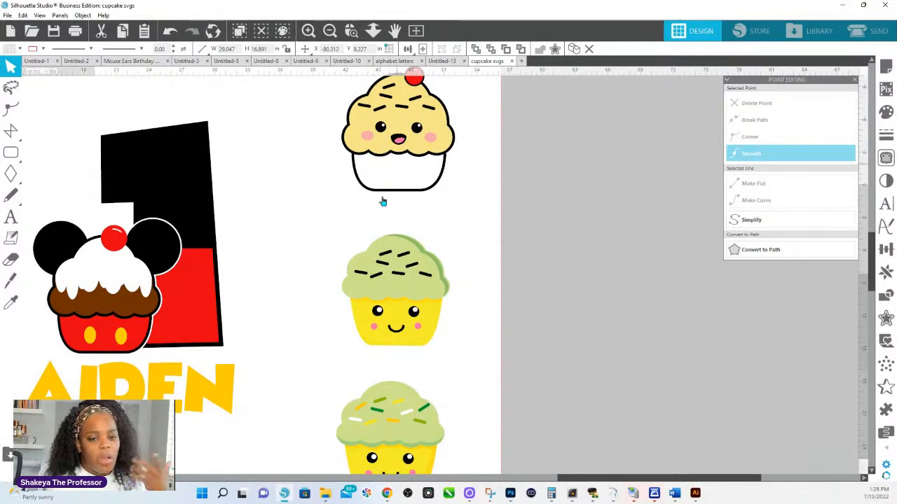
scroll(379, 223, down, 3)
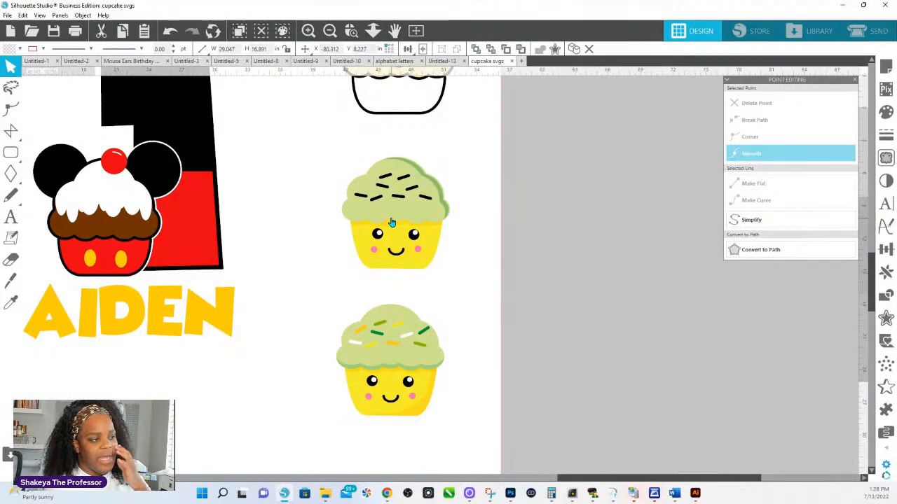
click(440, 201)
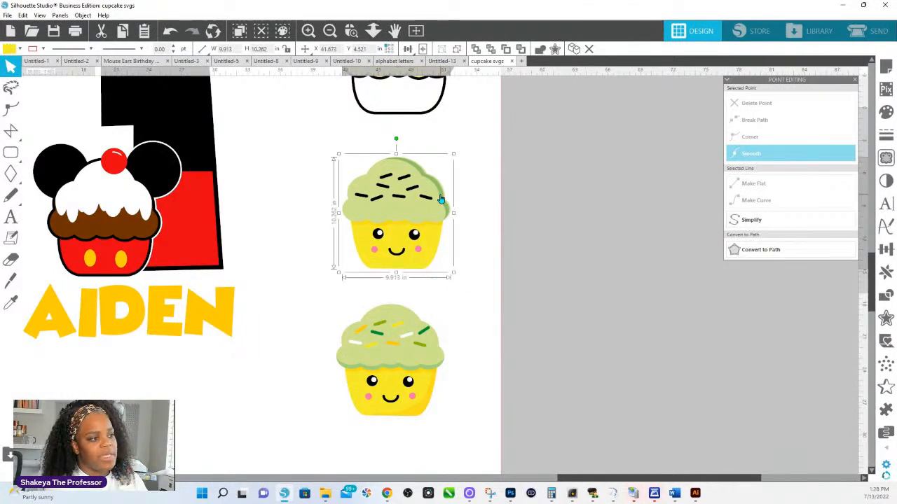
right_click(440, 200)
click(469, 353)
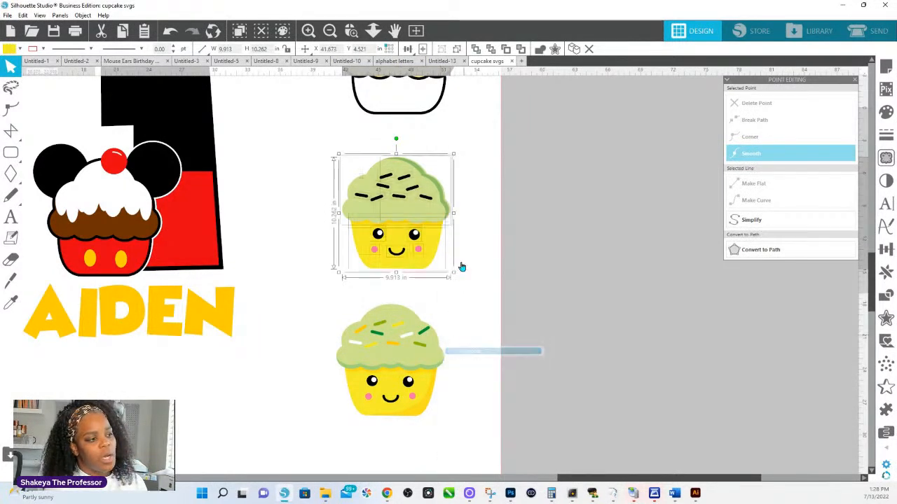
Move the ungrouped cupcake's wavy yellow shadow and curved dark green frosting shadow into the empty area beside the page.
click(446, 201)
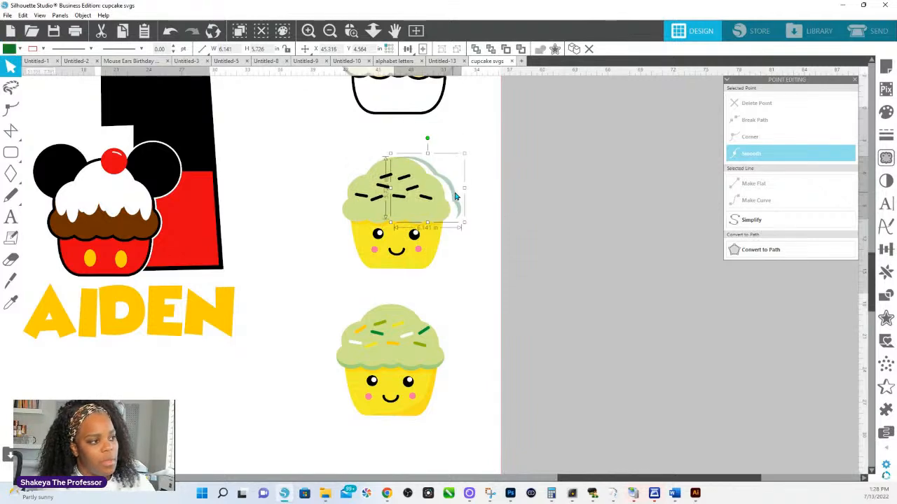
click(433, 229)
click(434, 228)
mouse_move(433, 227)
mouse_down()
mouse_move(666, 300)
mouse_move(720, 304)
mouse_up()
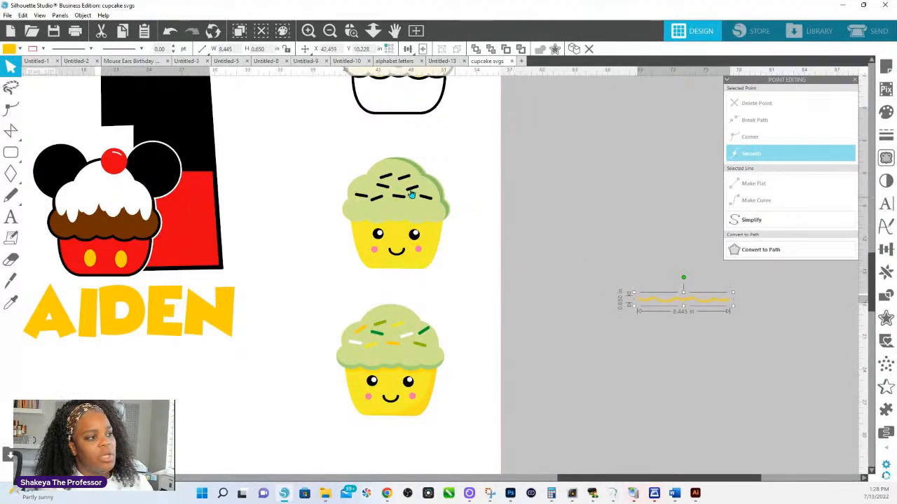
drag(442, 196, 633, 250)
click(574, 284)
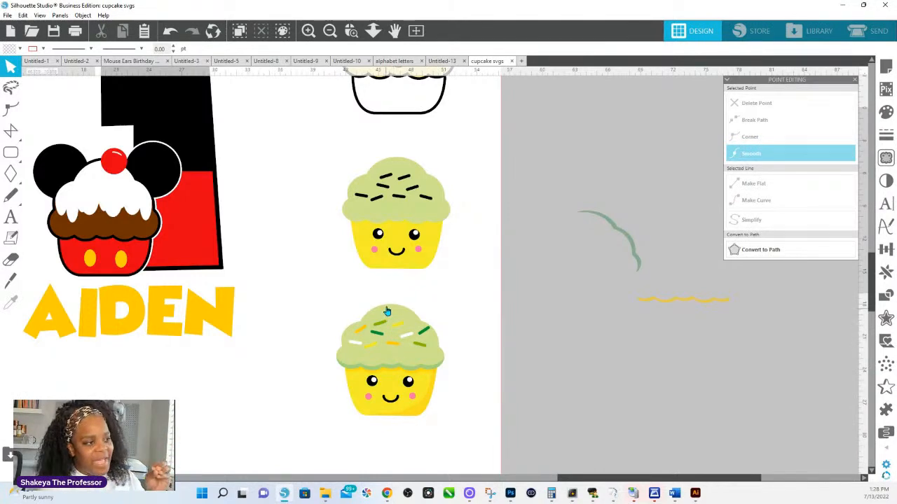
Compare the outlined cupcake, the flat black-sprinkled cupcake and the shaded cupcake with colored sprinkles.
scroll(387, 307, up, 5)
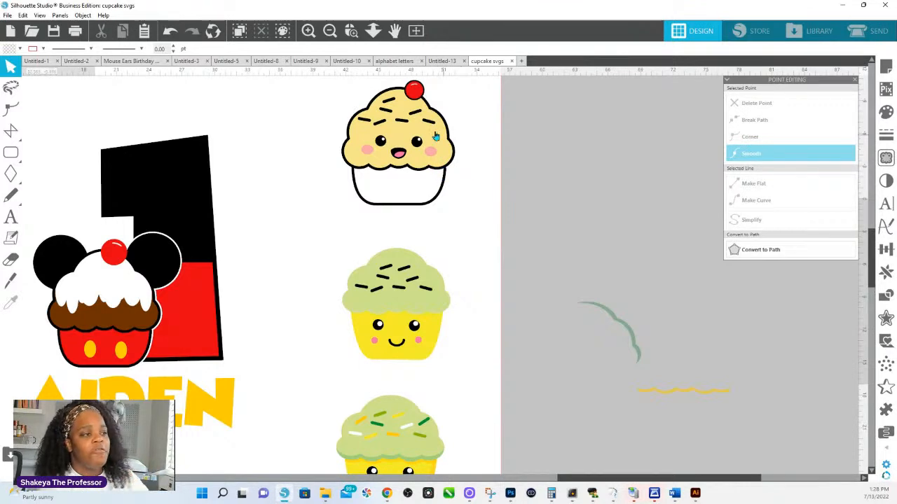
scroll(411, 344, down, 3)
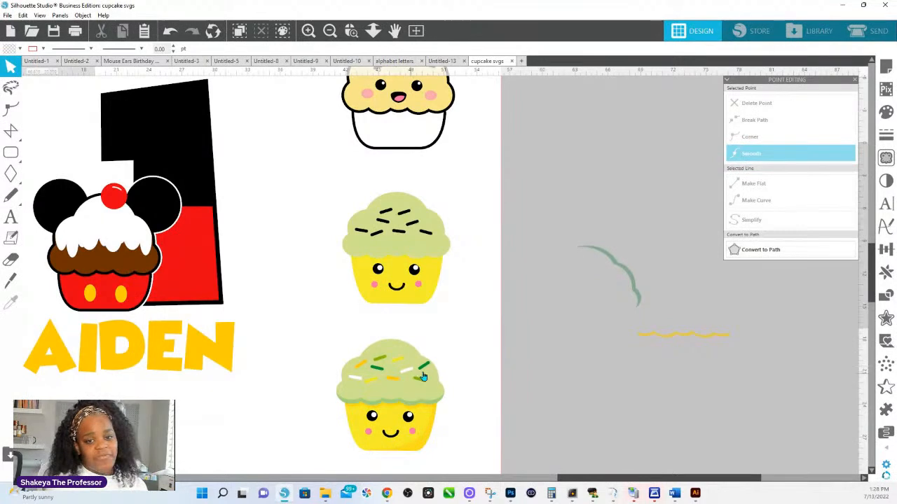
scroll(412, 150, up, 1)
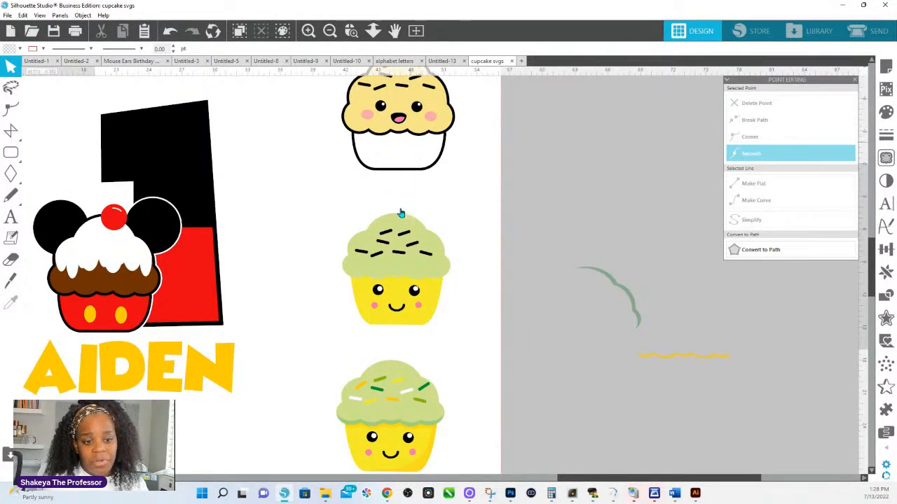
scroll(419, 420, down, 1)
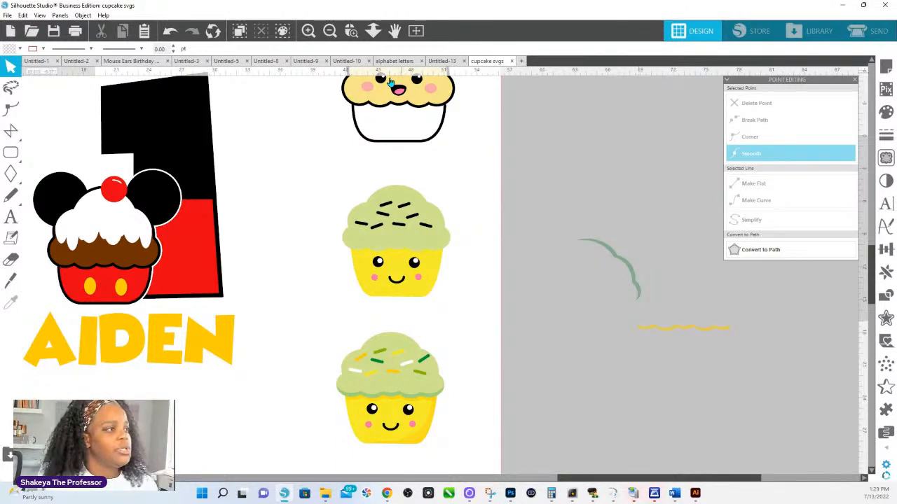
click(372, 30)
drag(364, 330, 364, 226)
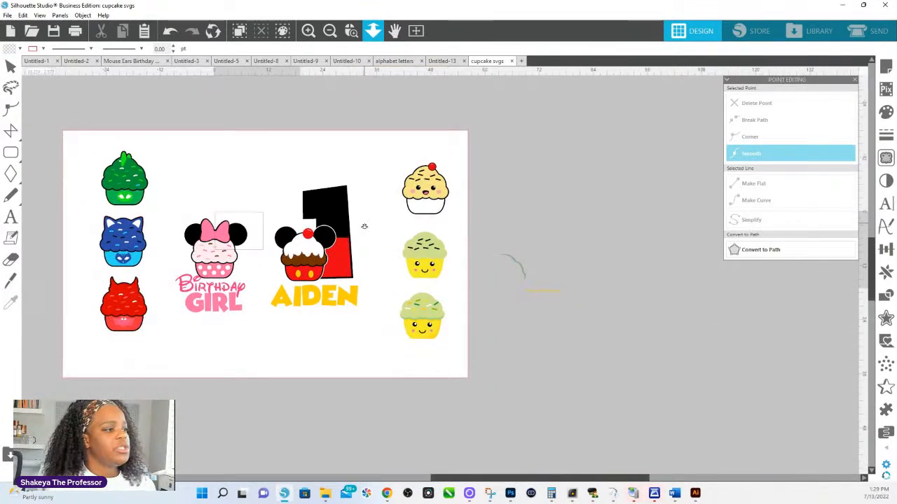
key(Escape)
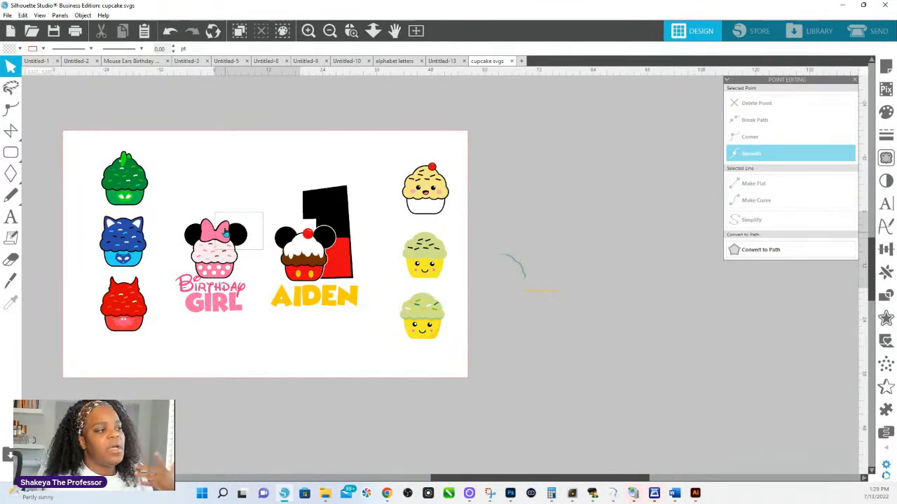
Move the large white background rectangle aside, and ungroup the first-birthday mouse-ear cupcake design to pull its number 1 up and away.
drag(221, 201, 586, 251)
click(374, 230)
click(329, 209)
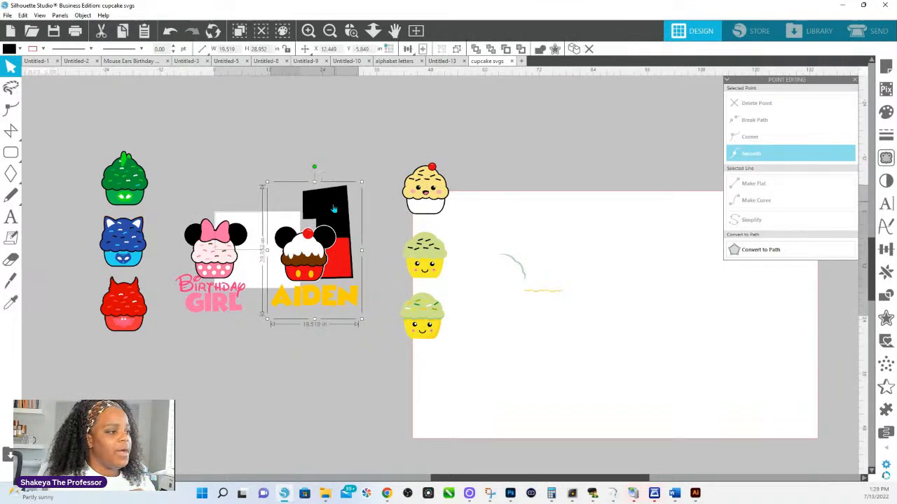
right_click(328, 206)
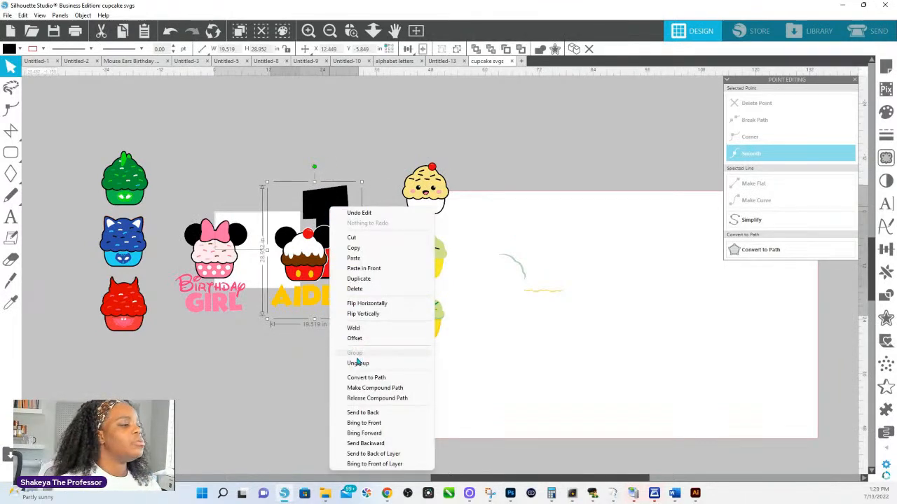
click(358, 363)
click(326, 197)
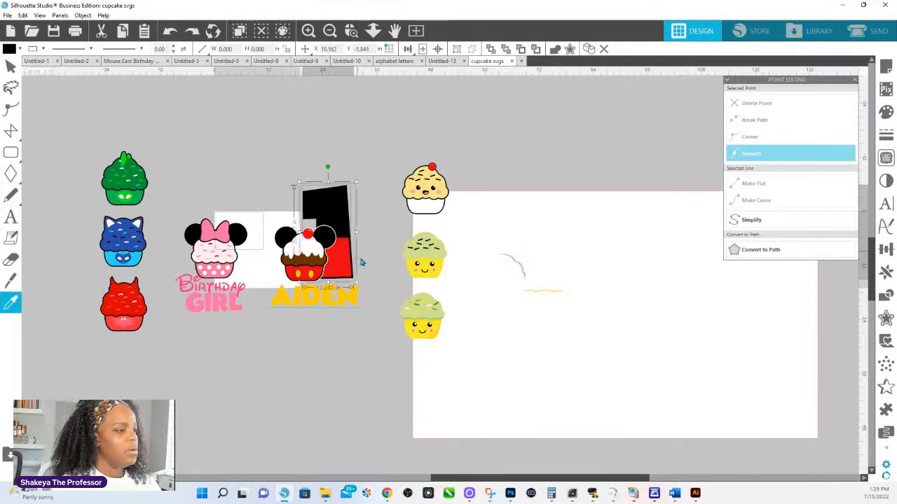
drag(344, 238, 400, 102)
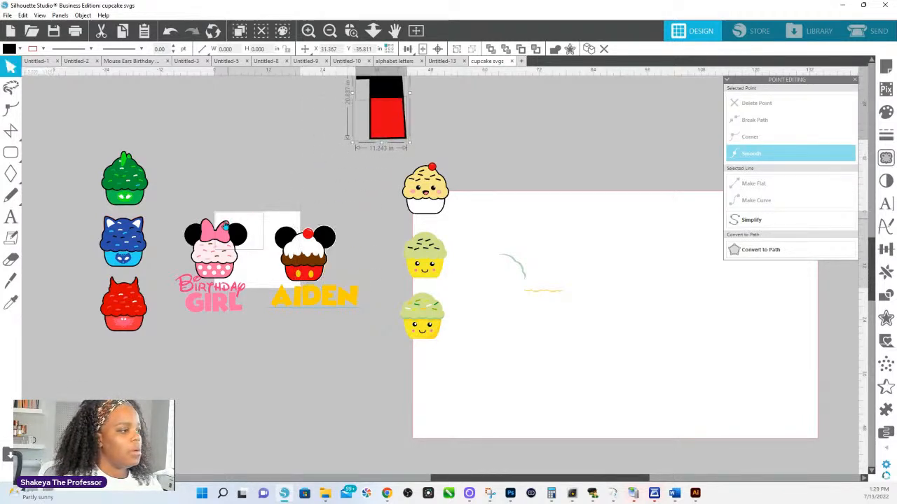
Ungroup the pink mouse-ear cupcake with the bow in the Birthday Girl design.
click(225, 228)
right_click(225, 230)
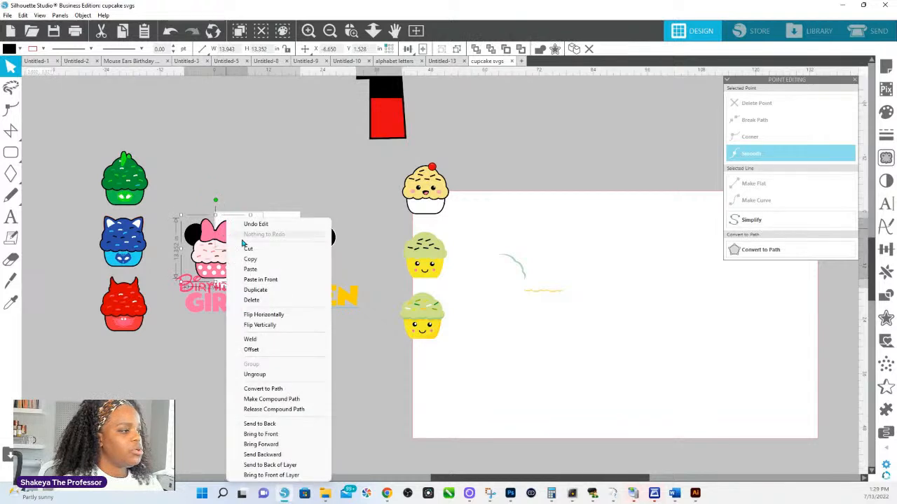
click(254, 375)
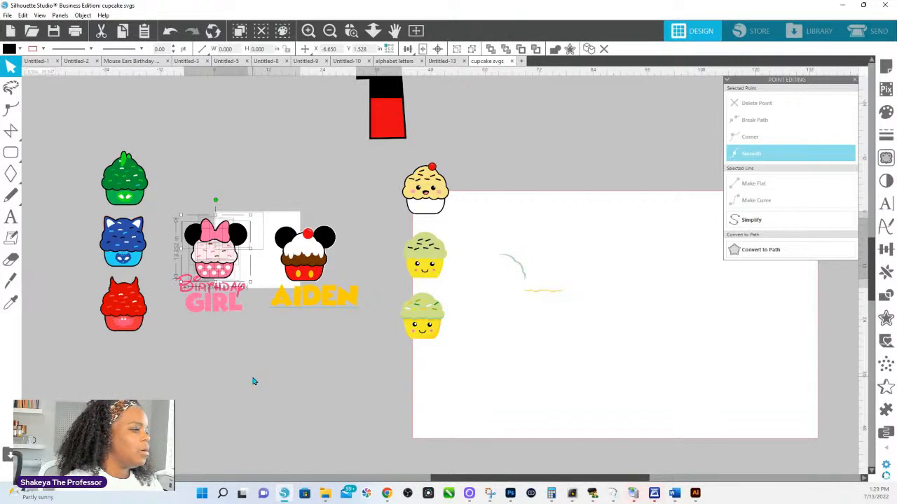
click(228, 196)
Place a copy of the red mouse-ear cupcake above the pair, and pull its cherry and white backing shape away from it.
click(310, 275)
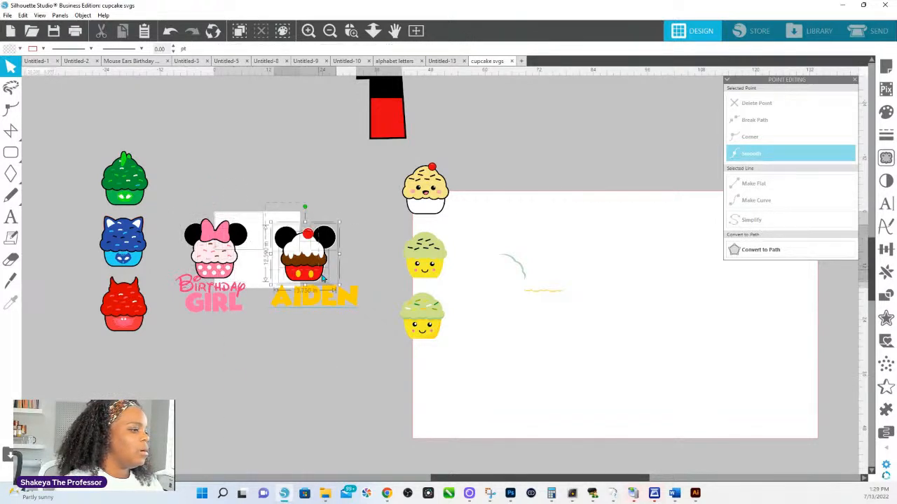
drag(311, 276, 266, 181)
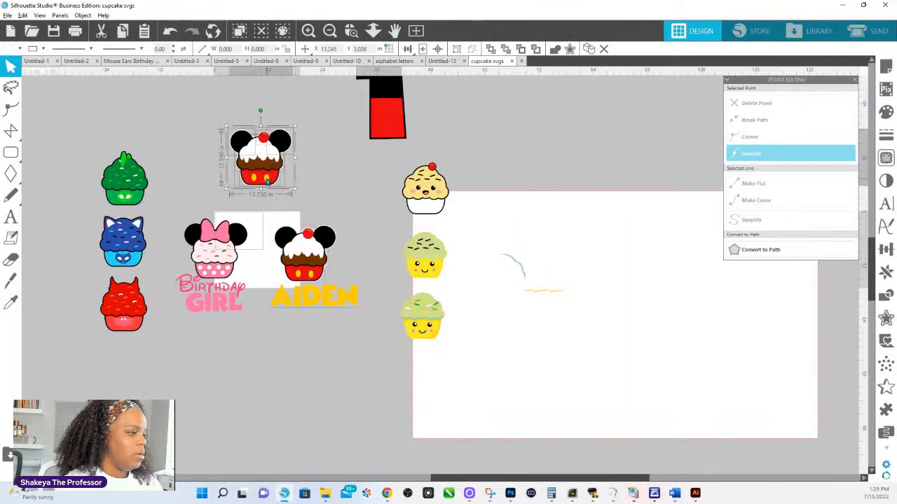
click(304, 184)
drag(263, 136, 281, 110)
drag(267, 133, 182, 84)
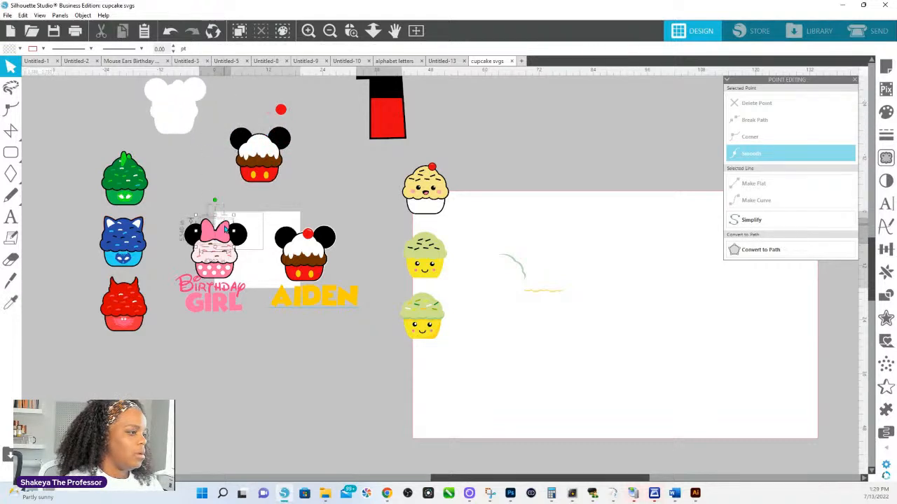
Place a copy of the pink bow between the ears of the upper red mouse-ear cupcake.
drag(218, 223, 270, 130)
click(329, 175)
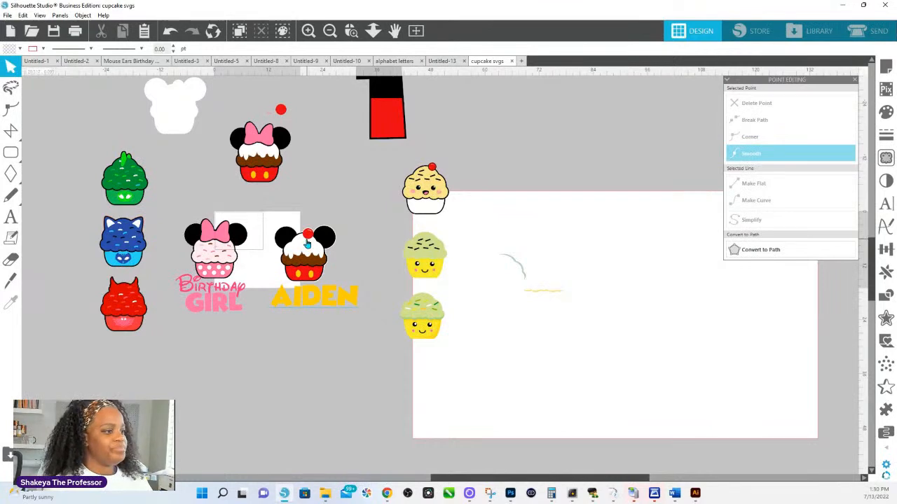
Move the rounded rectangle below the green frosting, and pull the top circle off the frosting and put it back.
drag(61, 269, 438, 337)
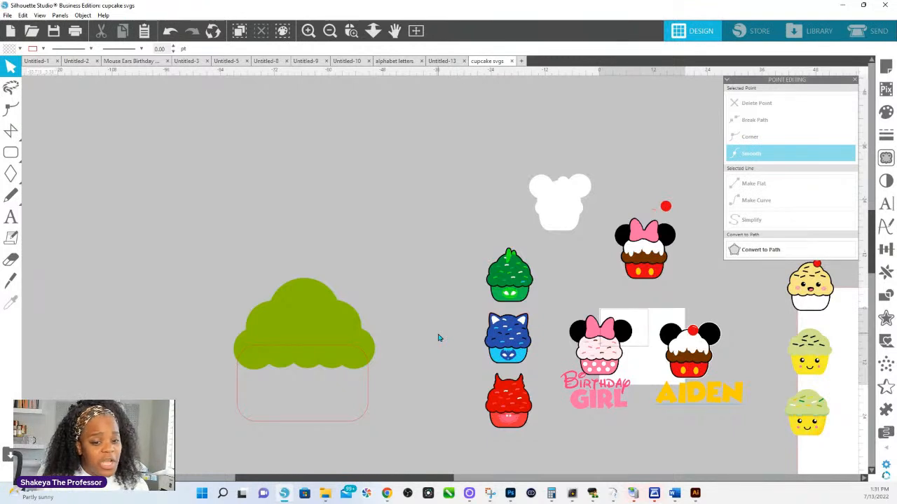
click(265, 322)
click(255, 421)
right_click(255, 421)
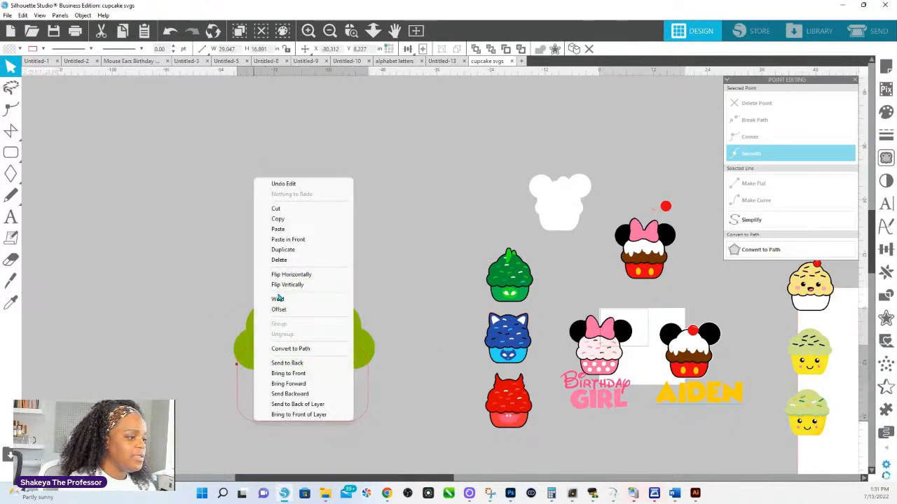
click(271, 300)
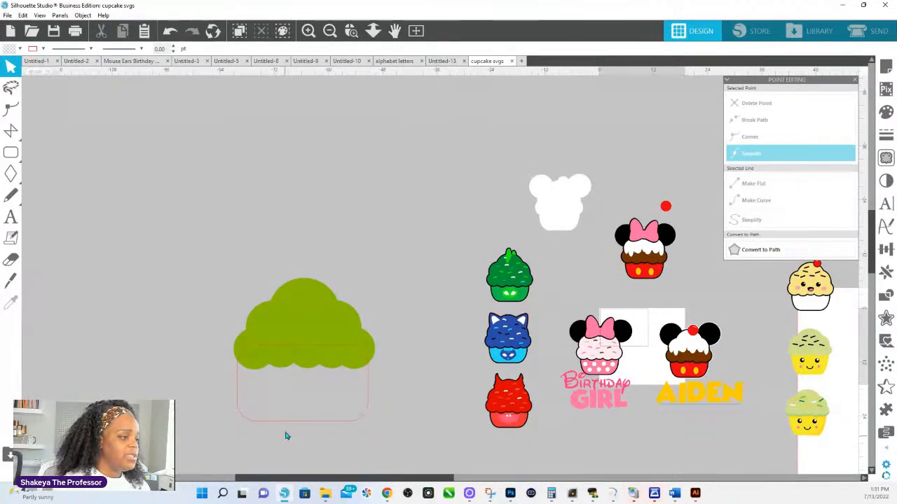
drag(287, 420, 294, 458)
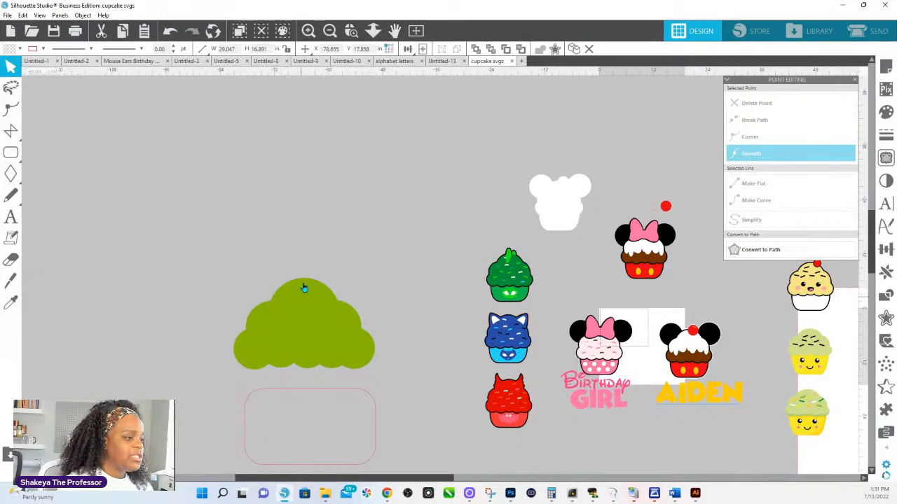
drag(304, 290, 310, 216)
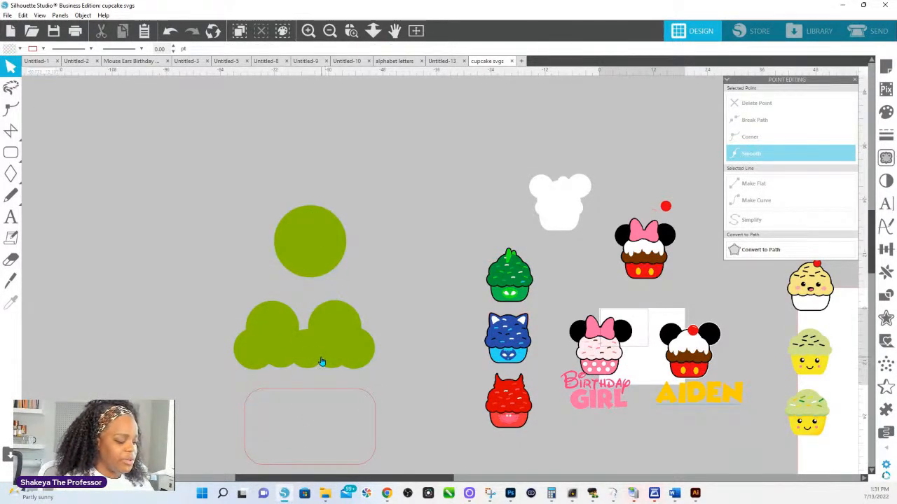
key(ctrl+z)
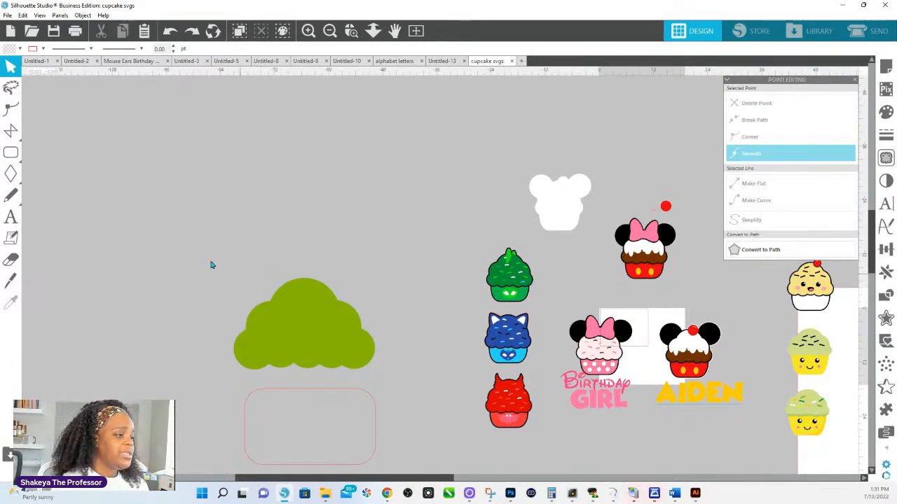
Place a copy of the green frosting circles above the originals, and weld the original circles into one shape.
drag(232, 264, 364, 367)
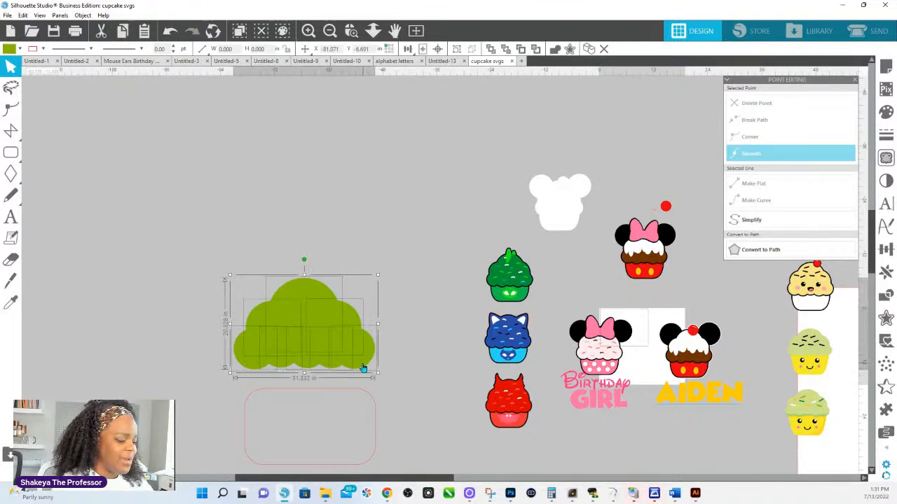
drag(362, 366, 366, 189)
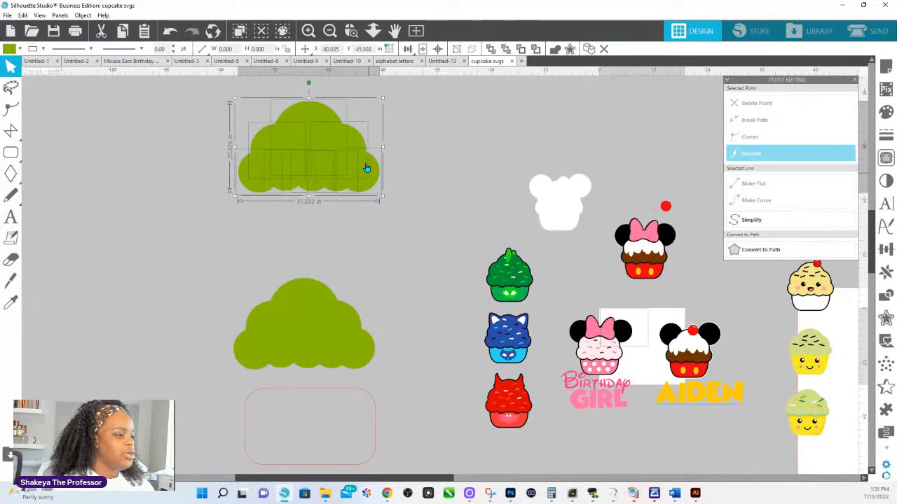
right_click(352, 347)
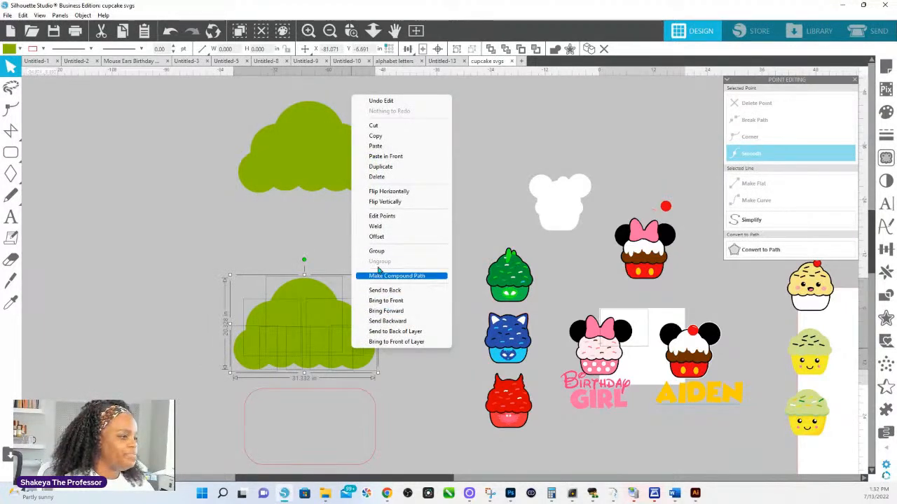
click(379, 227)
Shift the welded green frosting slightly, and delete the outlined rounded rectangle below it.
drag(313, 399, 507, 392)
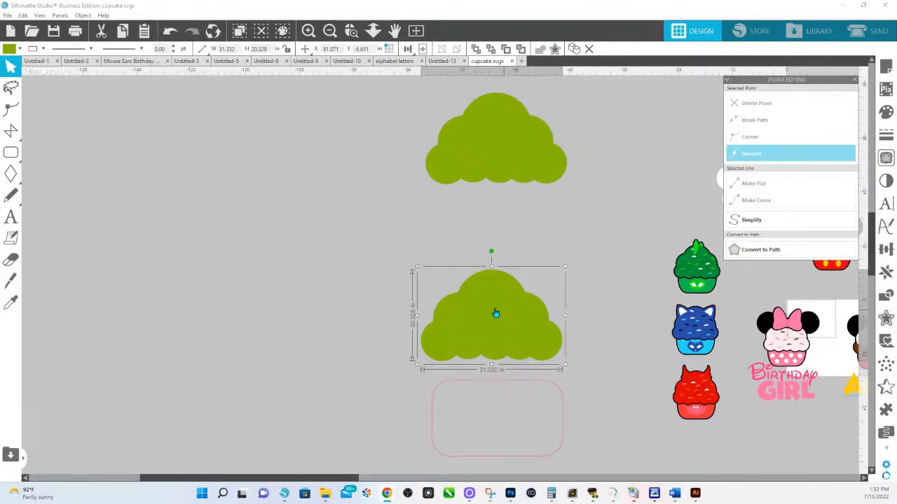
drag(501, 319, 505, 320)
click(507, 386)
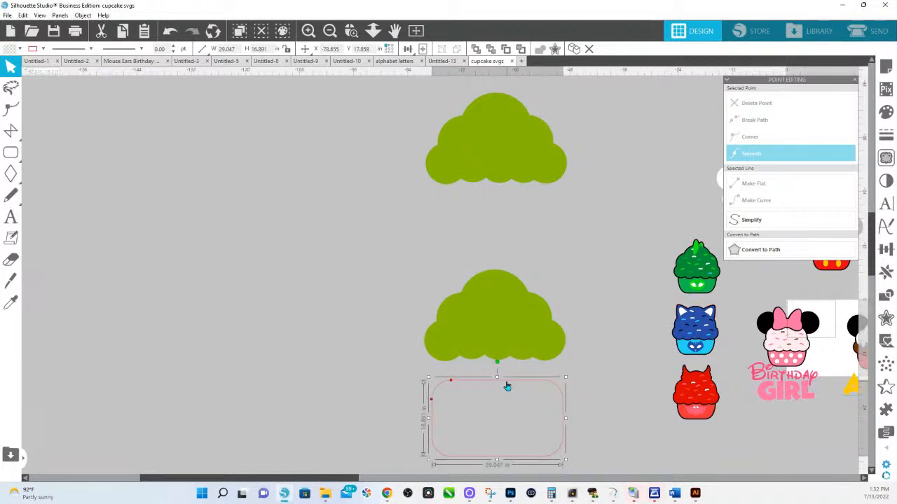
key(Delete)
Draw a new rounded rectangle about 28.3 by 16.8 in, overlapping the lower part of the welded green frosting.
click(11, 153)
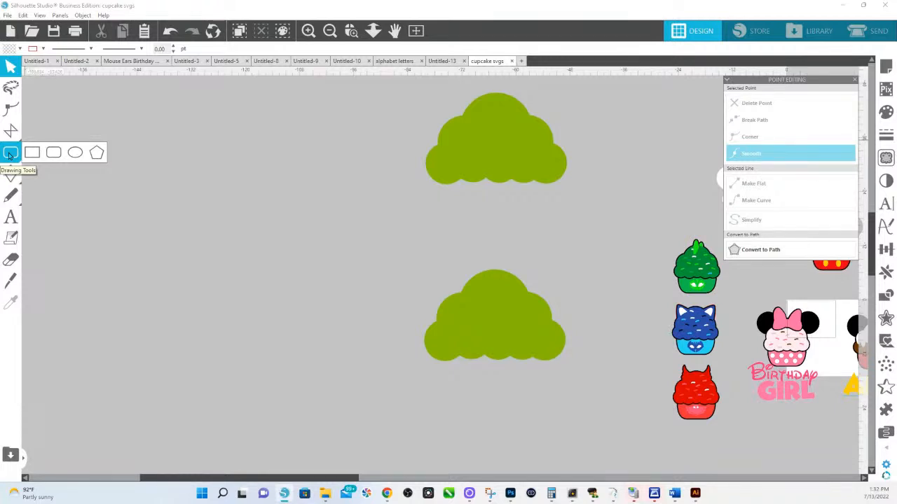
click(53, 152)
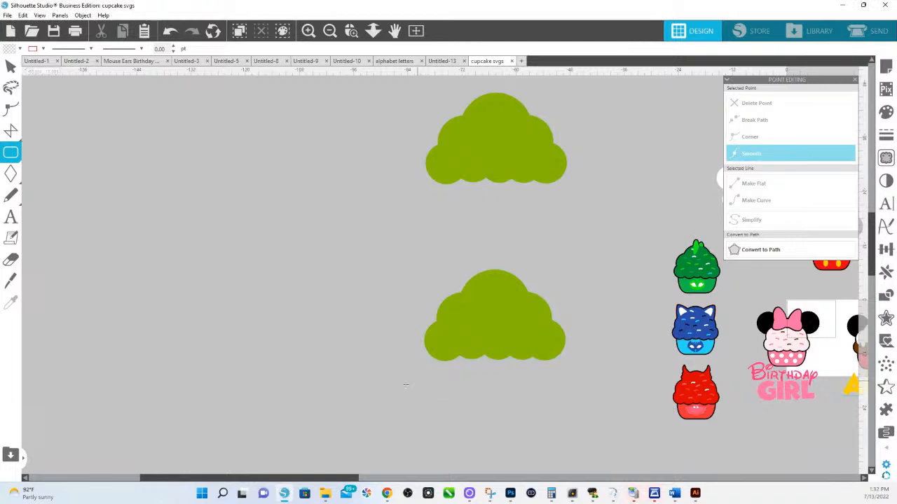
mouse_move(430, 341)
mouse_down()
mouse_move(532, 380)
mouse_move(558, 420)
mouse_up()
click(351, 31)
drag(404, 279, 655, 482)
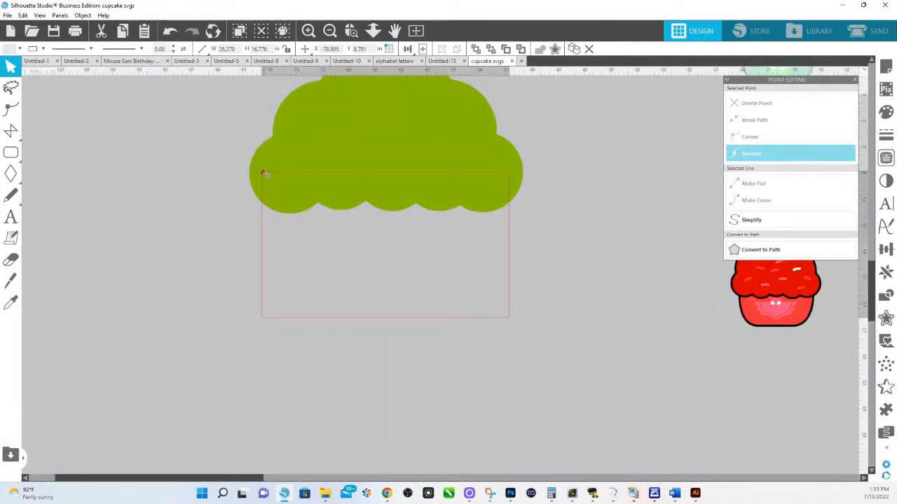
Round the rectangle's corners more, shift it under the frosting and stretch its height to about 18 in.
drag(263, 173, 300, 178)
drag(408, 322, 405, 317)
drag(390, 318, 386, 327)
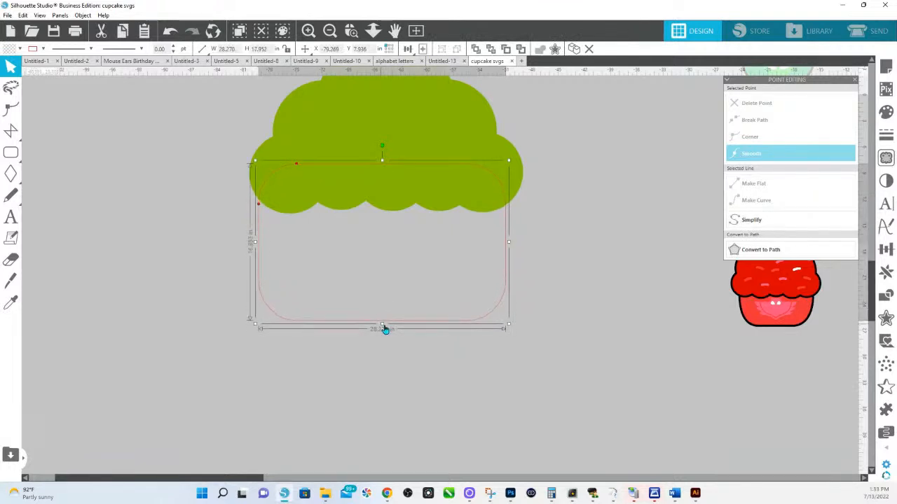
Convert the rounded rectangle to a path, and move its upper side points outward to taper it into a cupcake base.
right_click(421, 326)
click(452, 254)
double_click(406, 324)
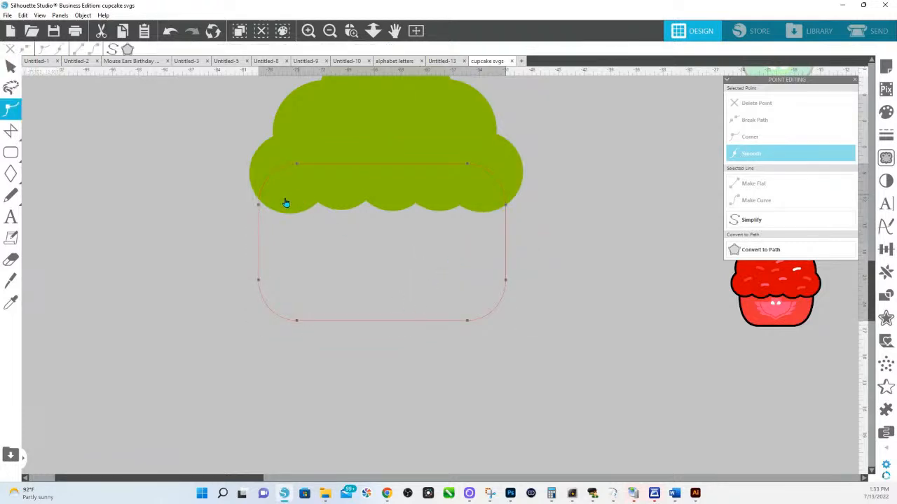
click(259, 206)
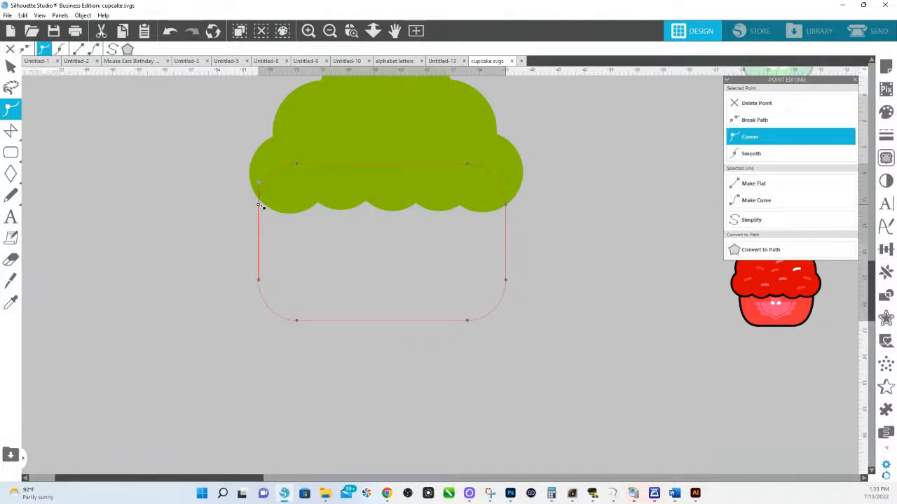
drag(259, 205, 243, 204)
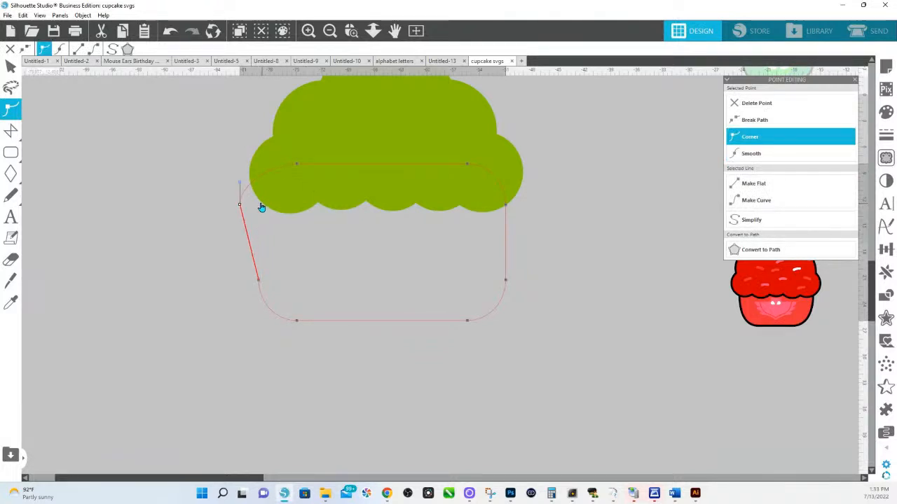
click(506, 207)
drag(505, 207, 509, 206)
click(518, 237)
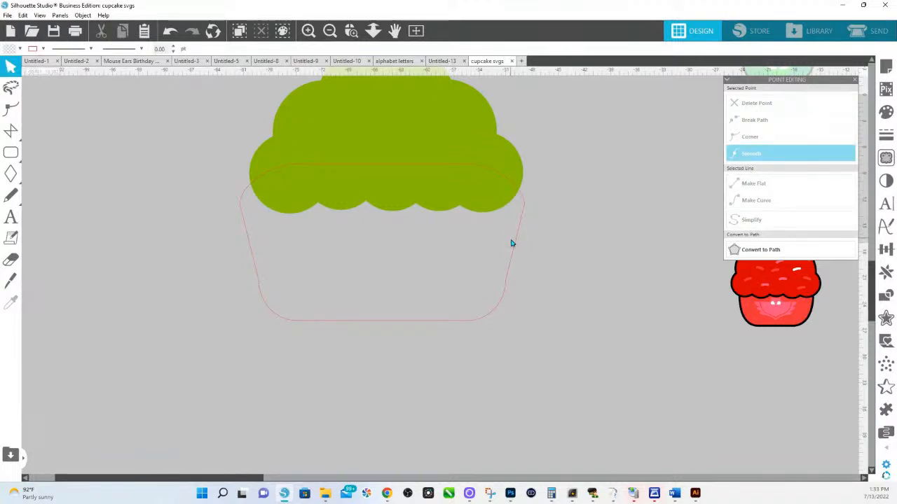
Resize the tapered cupcake base to about 29.5 by 17.2 in so it fits within the frosting's width.
click(506, 302)
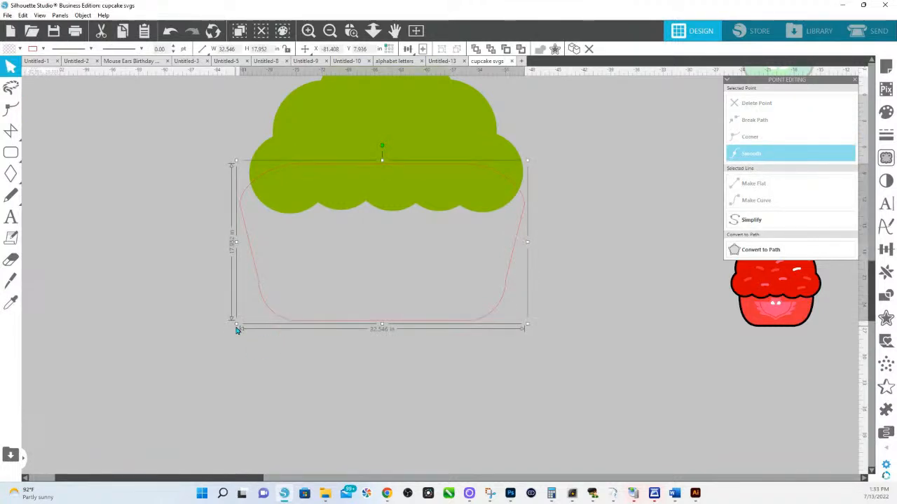
drag(238, 324, 256, 320)
drag(527, 317, 516, 316)
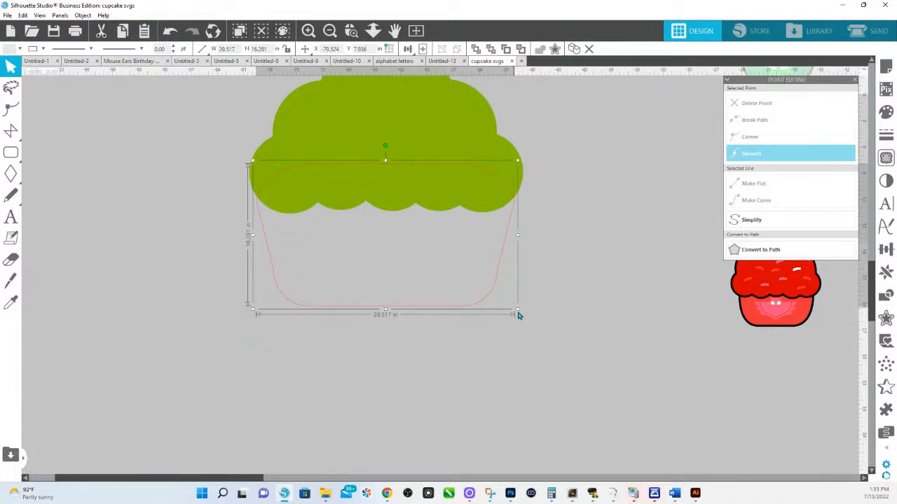
drag(385, 311, 385, 319)
Delete the two lower side points of the cupcake base, and lengthen the bottom points' curve handles to smooth its sides.
double_click(340, 314)
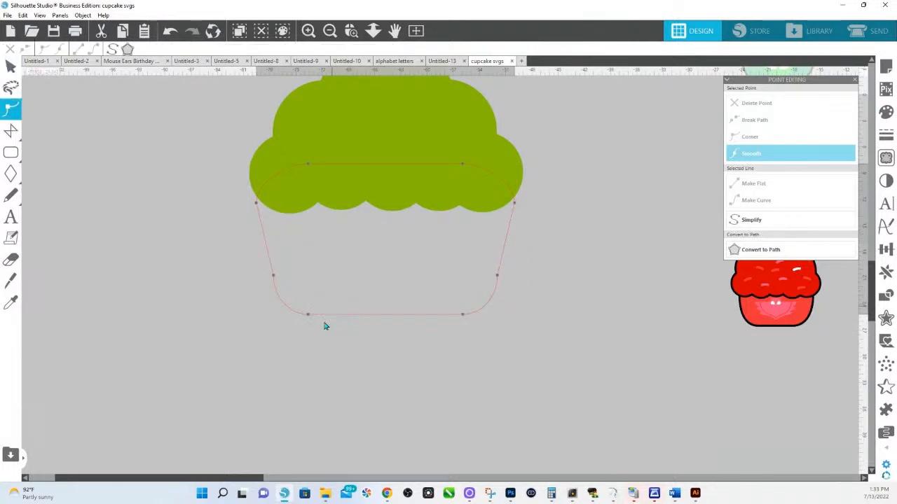
drag(264, 252, 530, 280)
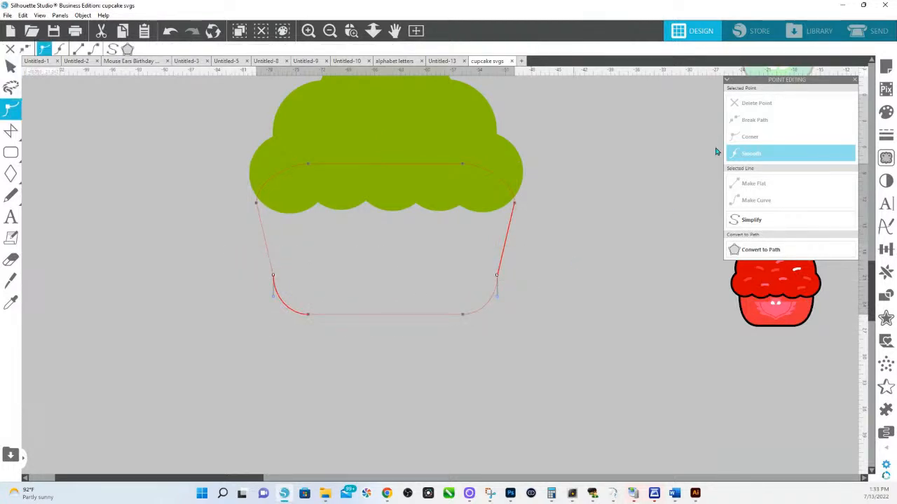
click(741, 104)
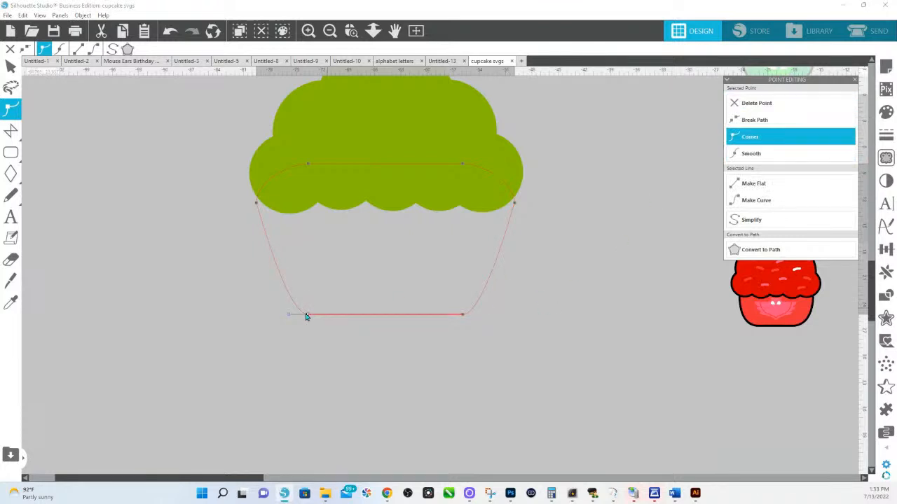
drag(291, 318, 283, 314)
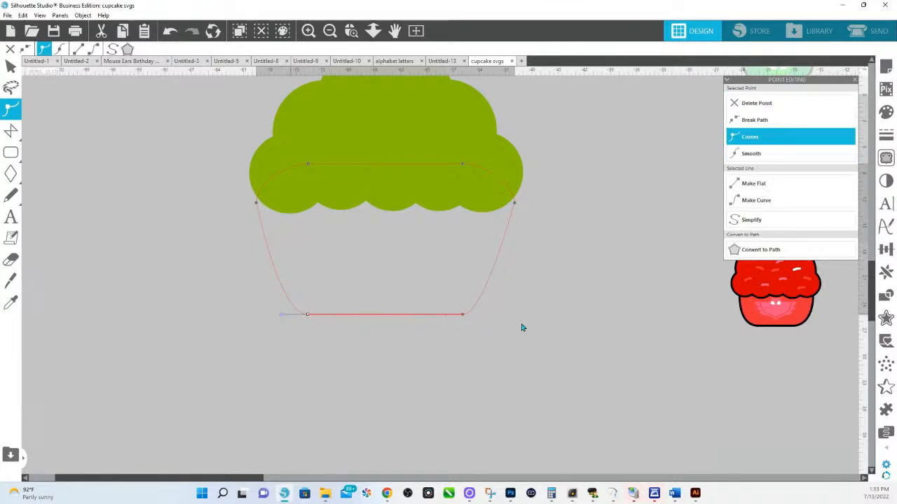
drag(465, 318, 489, 320)
click(590, 314)
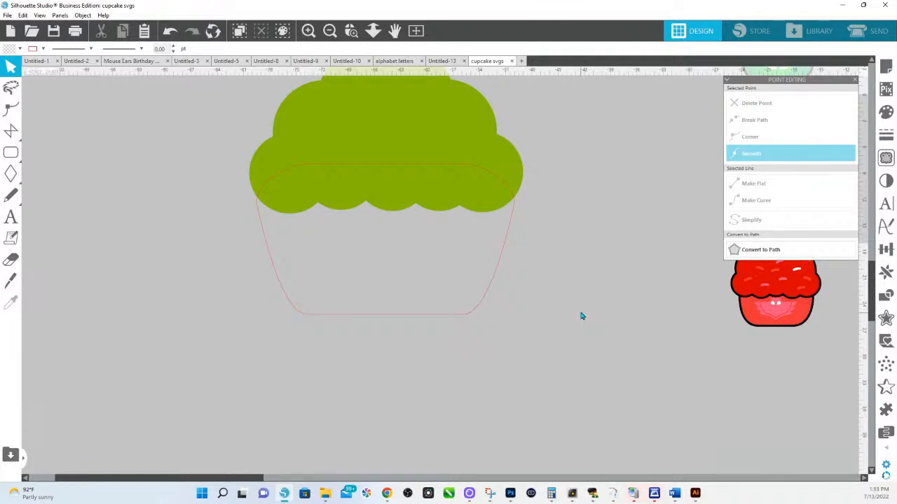
Fill the cupcake base with golden yellow and send it to the back behind the green frosting.
click(498, 262)
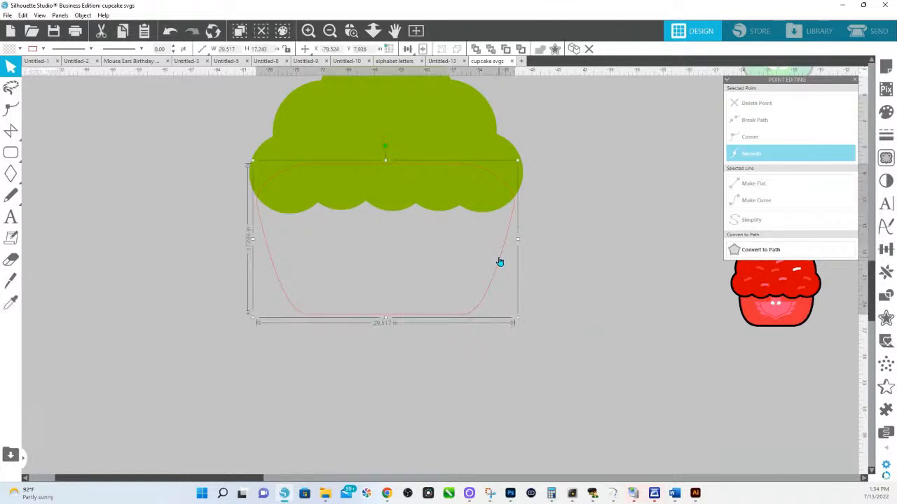
click(887, 113)
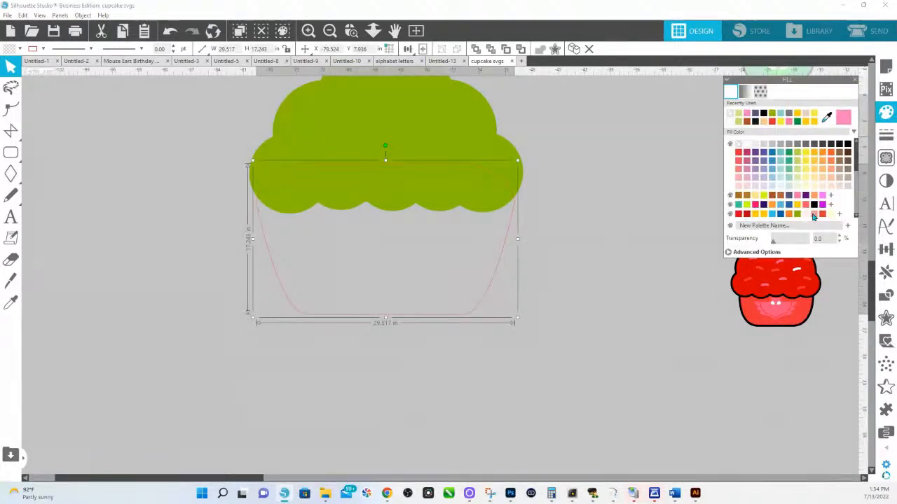
click(822, 215)
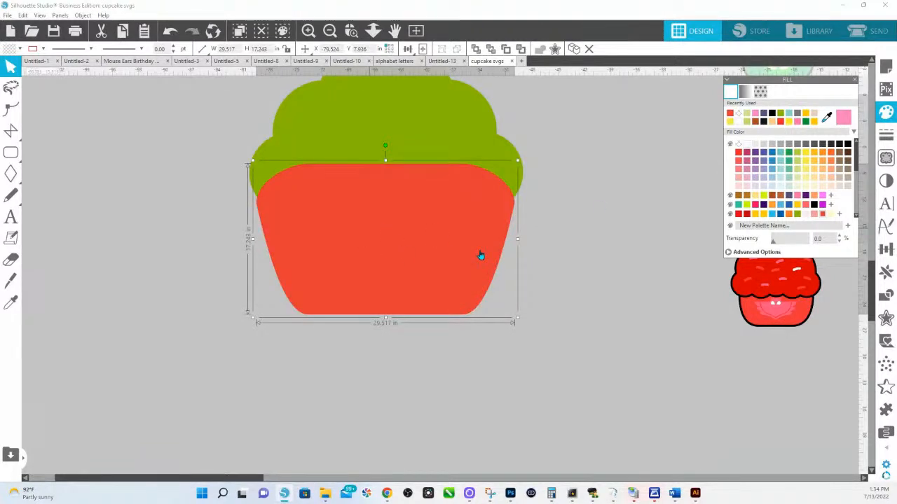
click(768, 217)
right_click(464, 268)
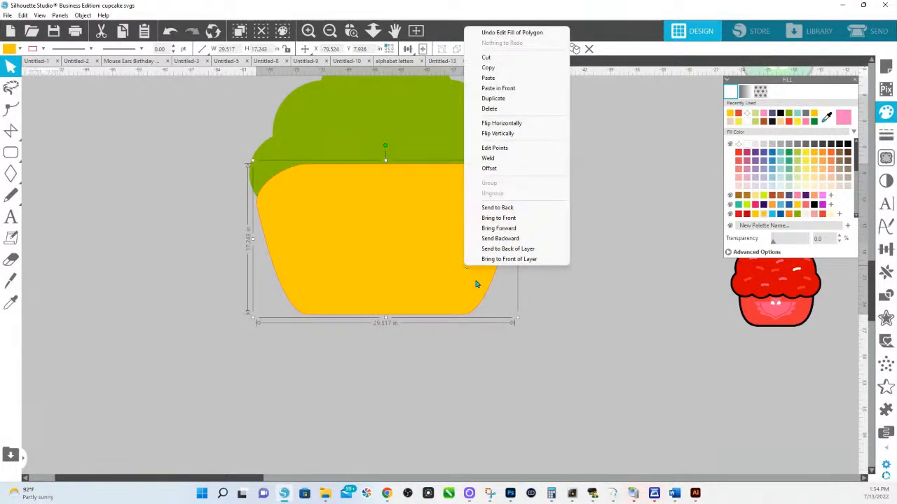
click(503, 207)
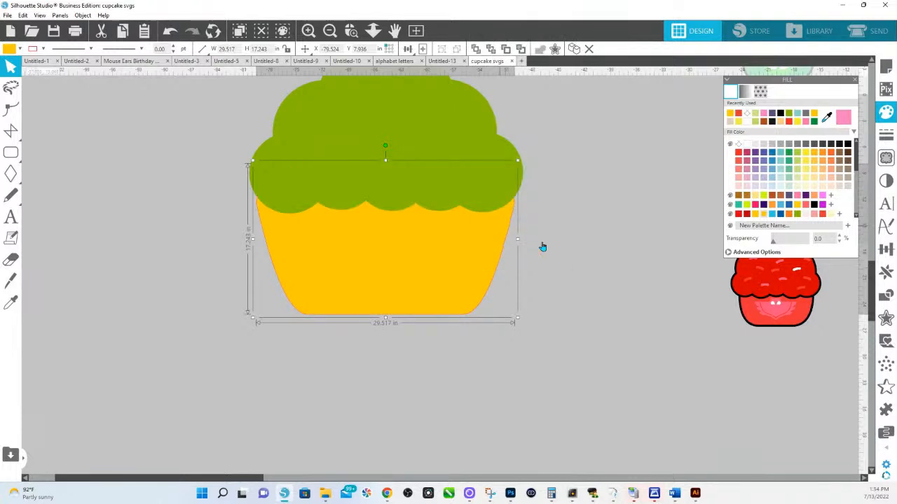
Nudge the golden yellow cupcake base slightly upward beneath the green frosting.
click(548, 289)
scroll(548, 289, up, 3)
click(373, 32)
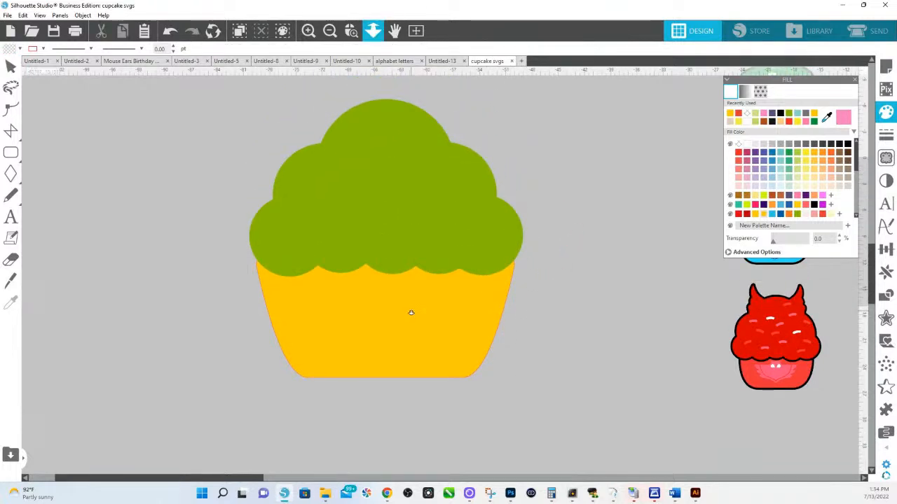
drag(411, 314, 405, 250)
click(402, 324)
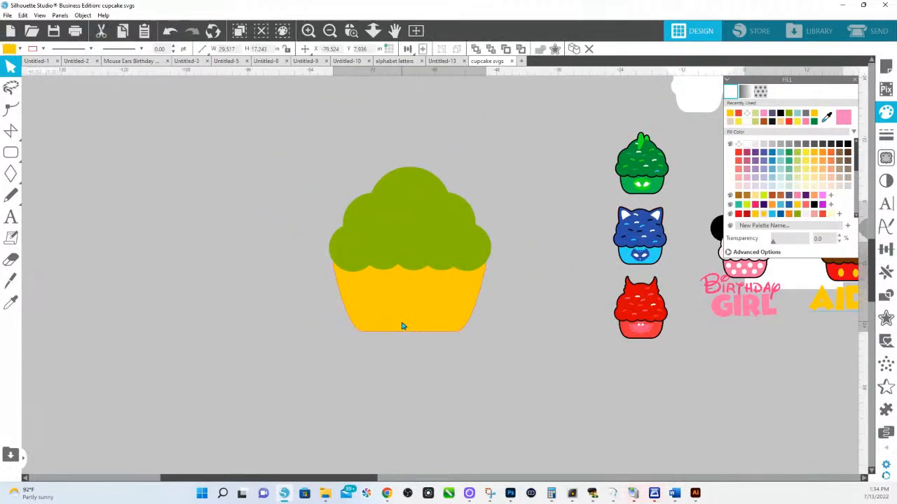
key(Up)
key(Up)
click(402, 324)
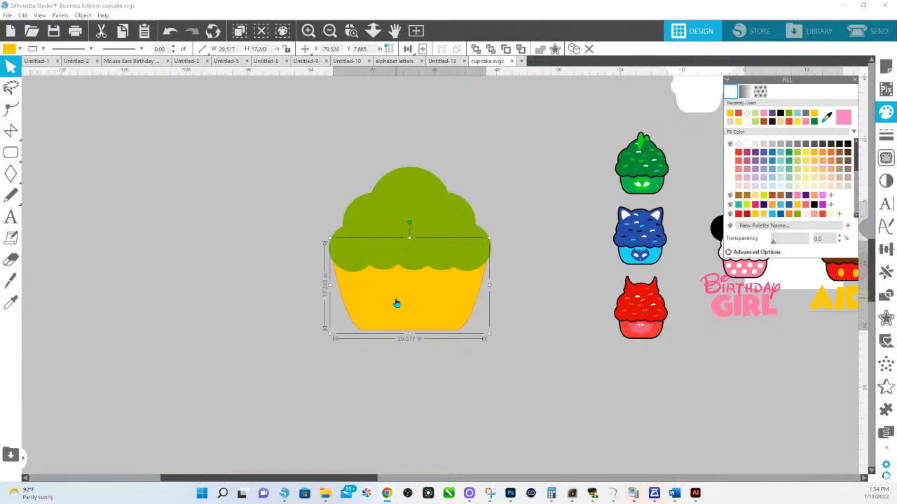
Select the frosting and base together and place a duplicate of the cupcake to the left of the original.
click(526, 177)
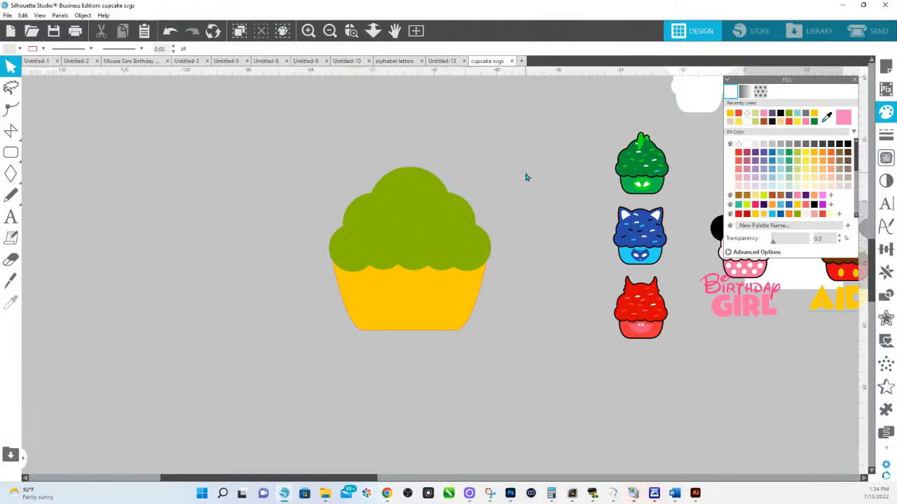
click(460, 297)
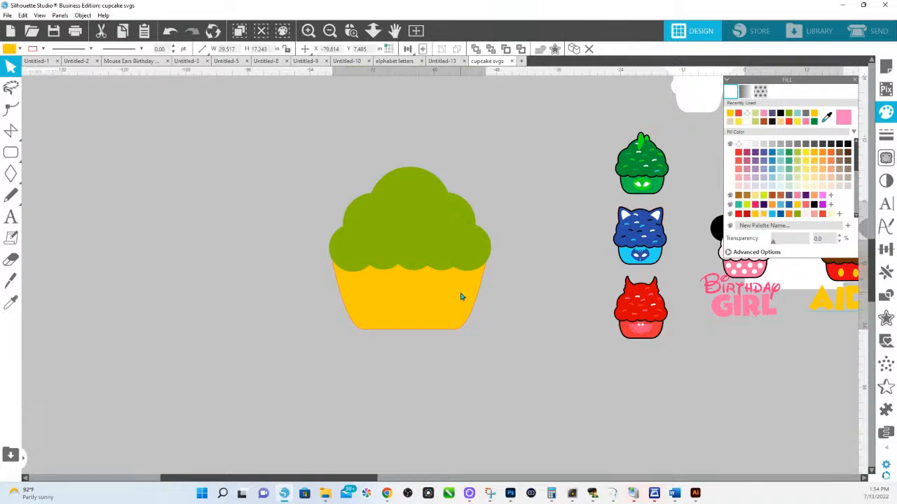
drag(464, 375, 400, 226)
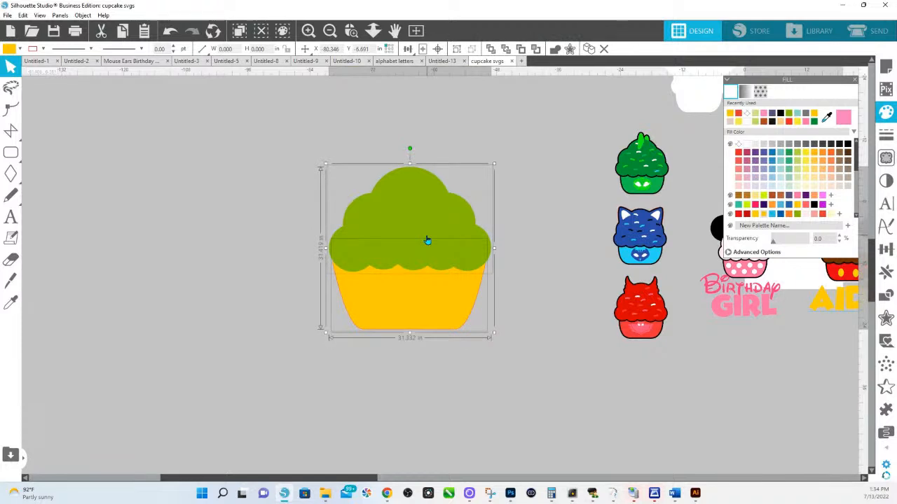
drag(468, 273, 120, 250)
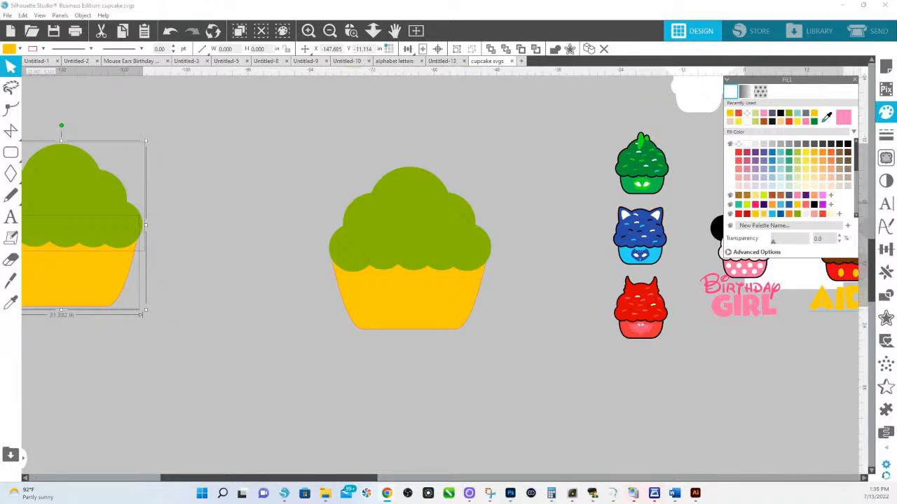
click(281, 229)
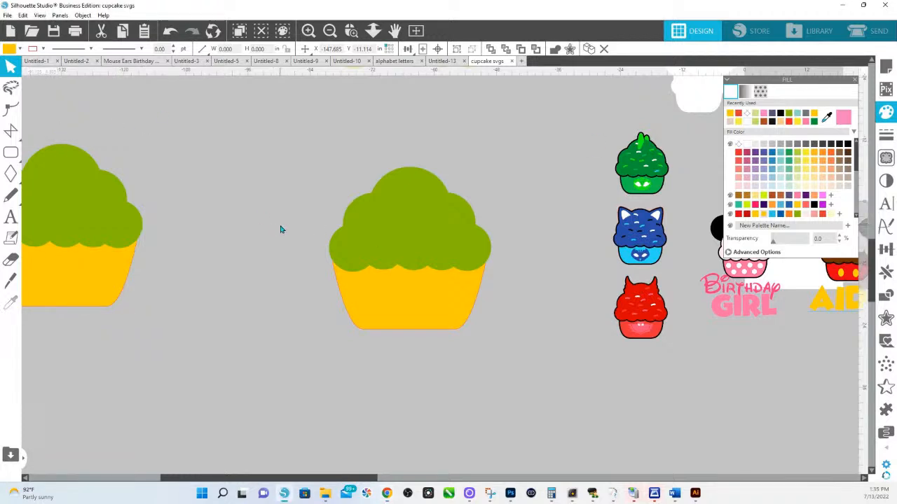
Create a 0.5 in offset with rounded corners around the original cupcake's green frosting.
click(441, 249)
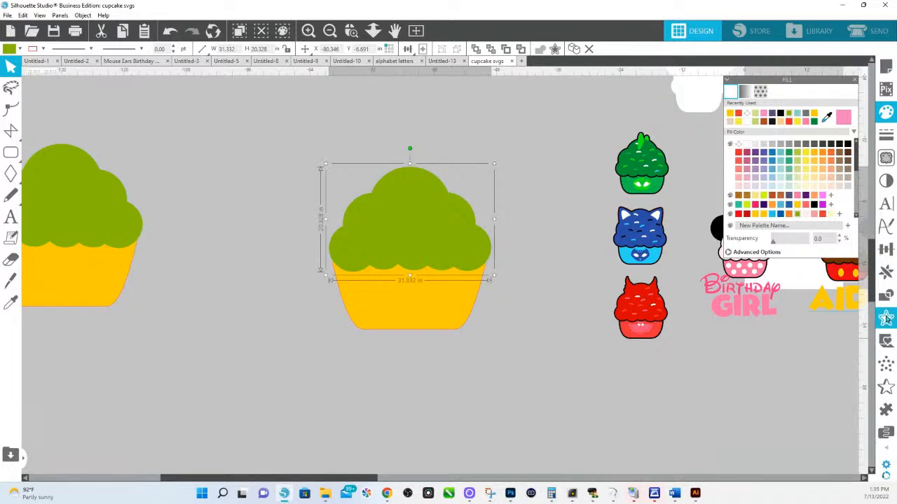
click(886, 319)
drag(804, 81, 530, 130)
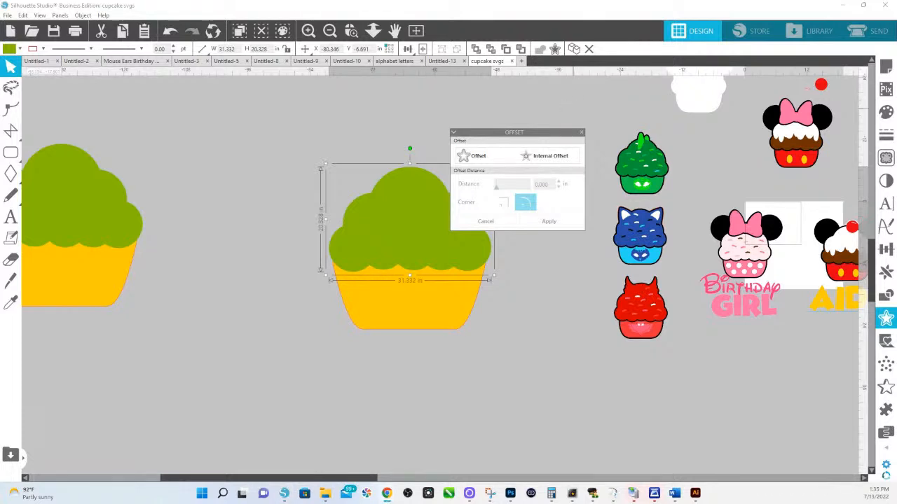
click(478, 156)
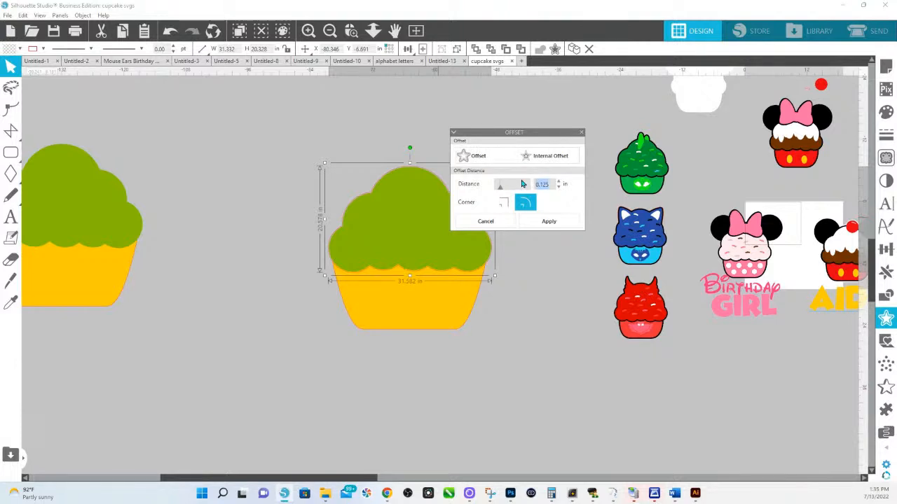
key(BackSpace)
key(Return)
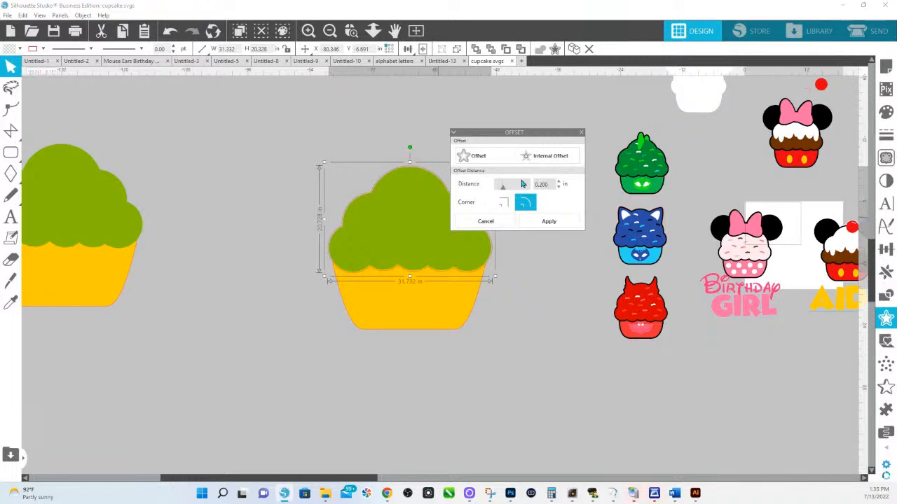
click(522, 183)
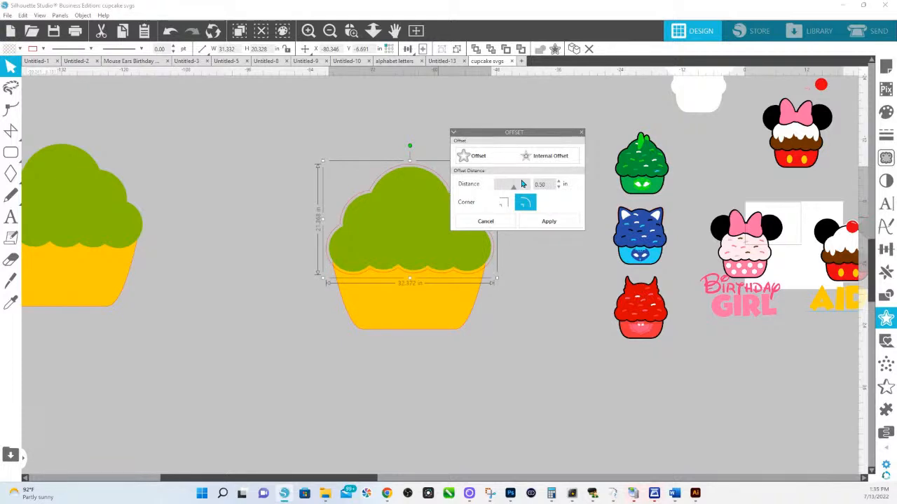
key(Return)
click(552, 223)
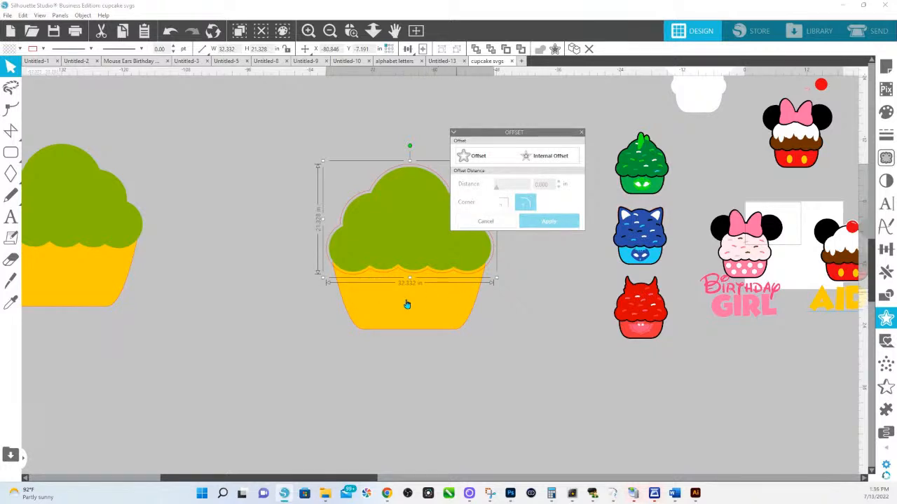
Cut the frosting's offset outline out of the golden yellow base with Subtract All.
click(408, 301)
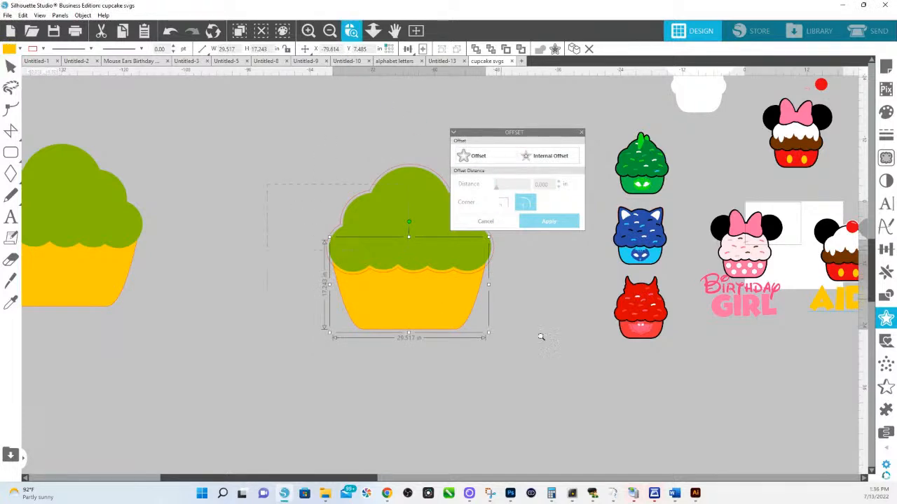
click(373, 33)
drag(369, 168, 381, 210)
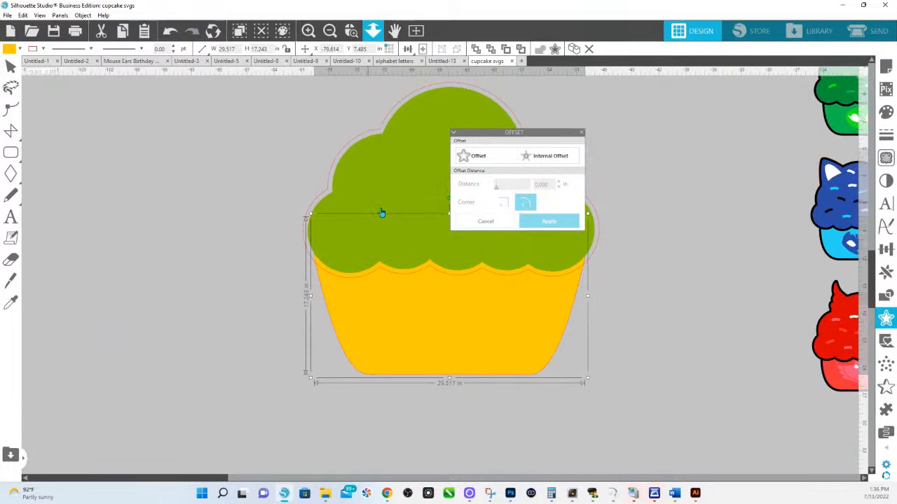
click(634, 277)
click(595, 246)
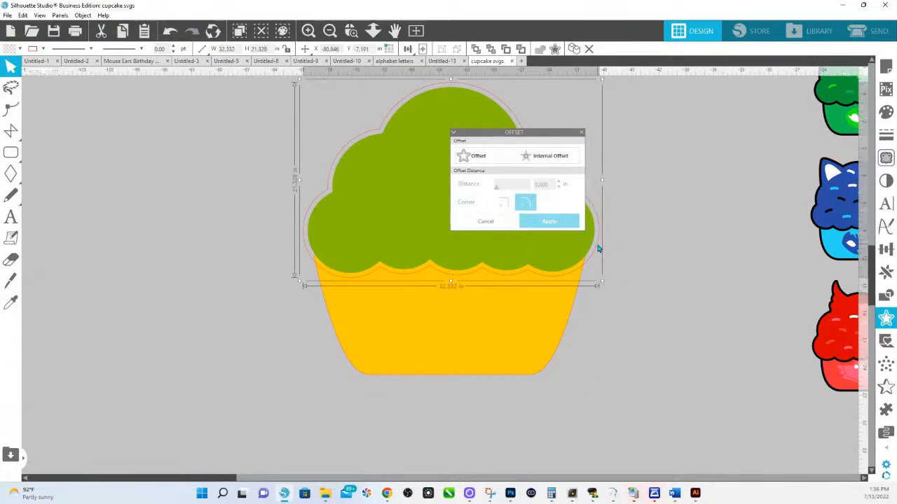
click(476, 334)
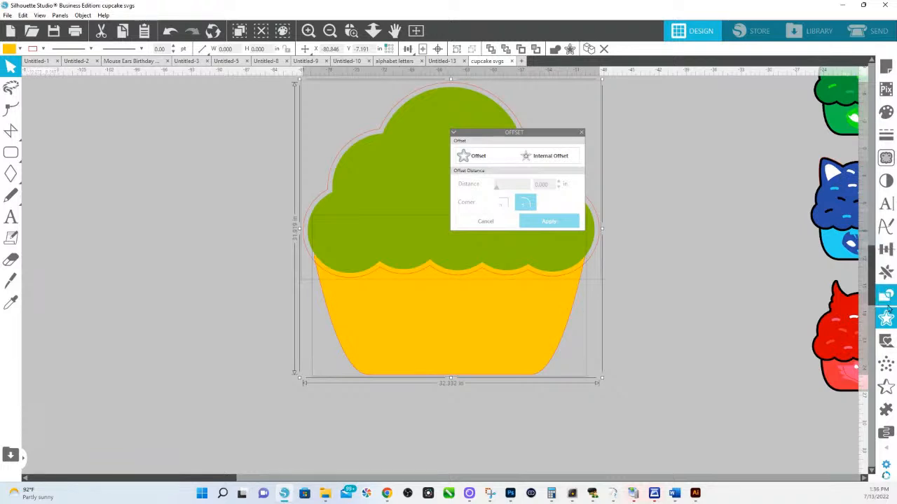
click(885, 296)
drag(791, 82, 320, 90)
click(280, 131)
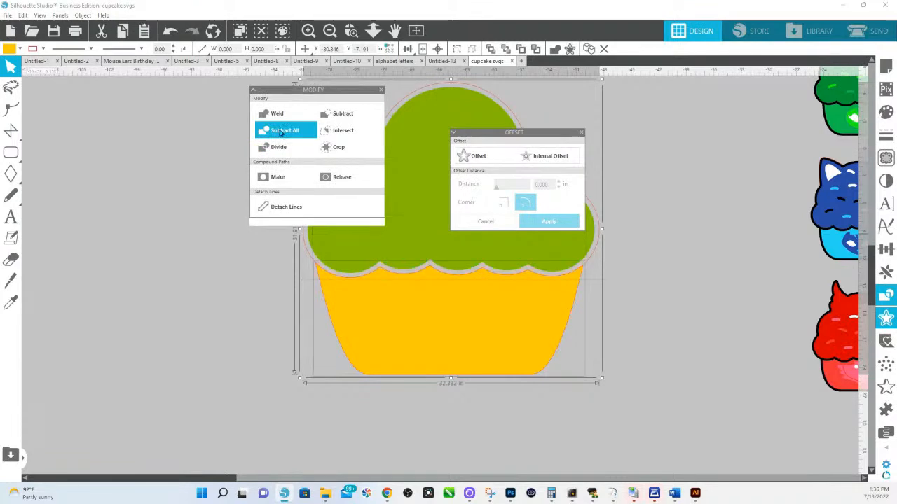
Create a 0.5 in offset with rounded corners around the trimmed golden yellow base.
click(377, 336)
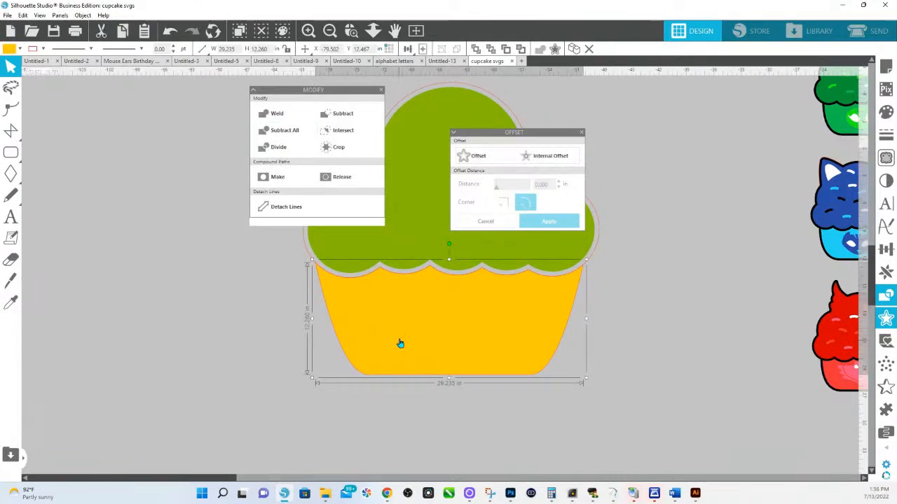
click(483, 157)
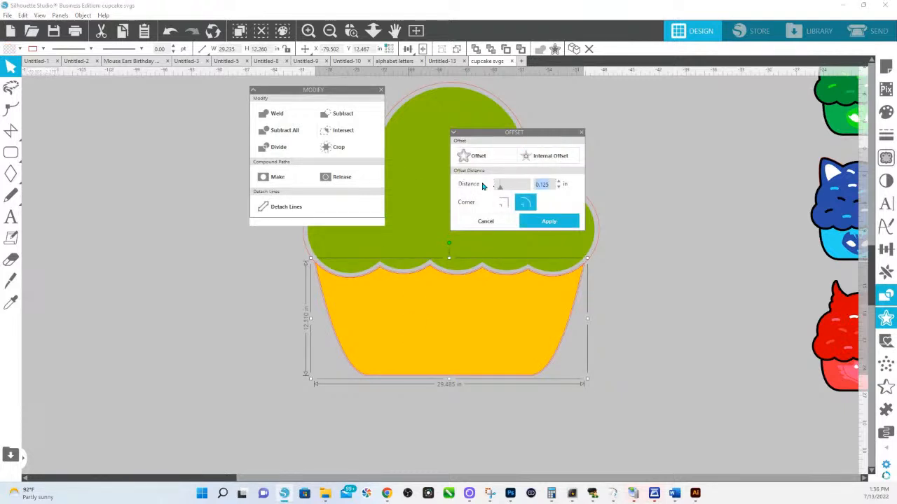
text(3)
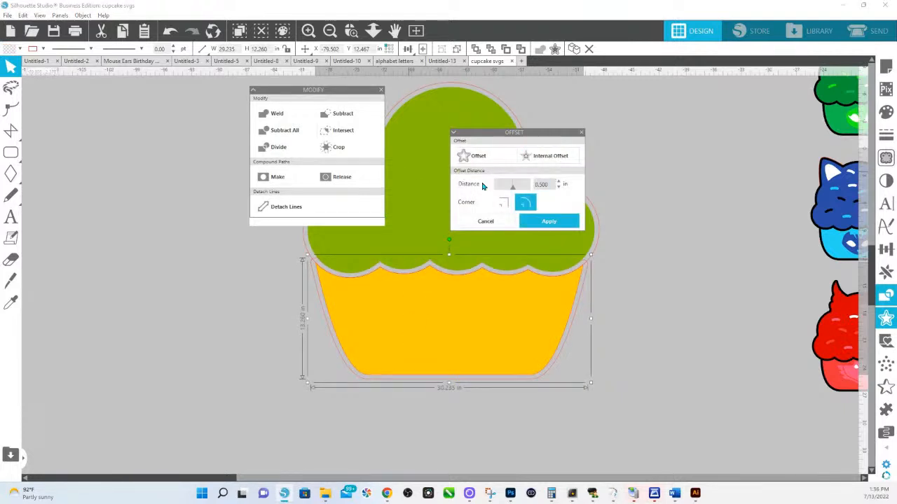
click(561, 221)
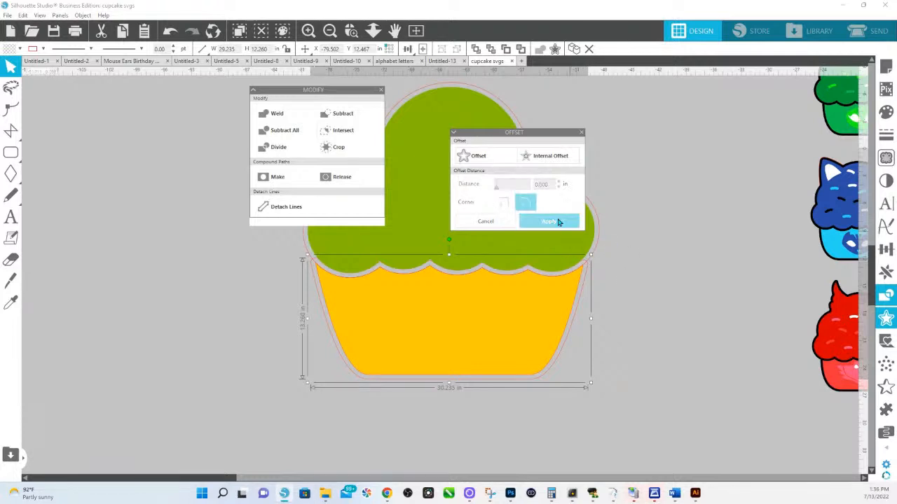
Select the frosting and base offset outlines together, try yellow fills on them, and fill both with near-black.
click(603, 237)
click(599, 241)
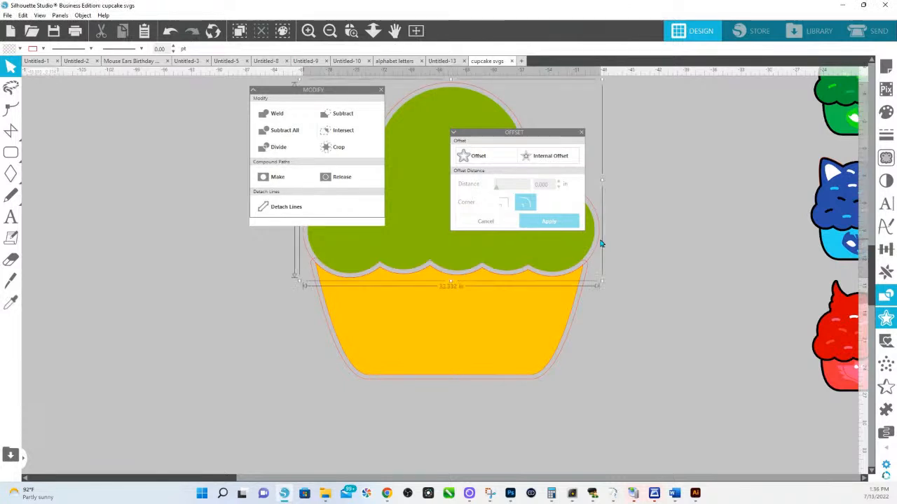
click(549, 262)
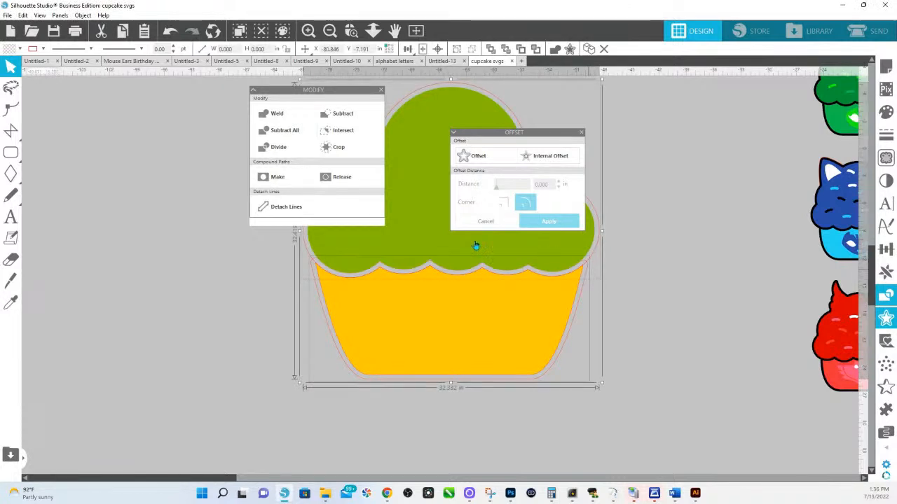
click(886, 112)
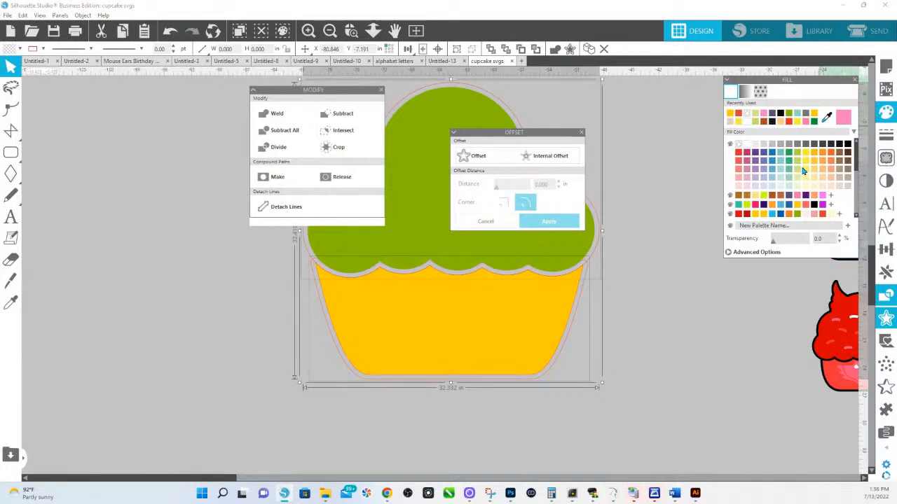
click(803, 170)
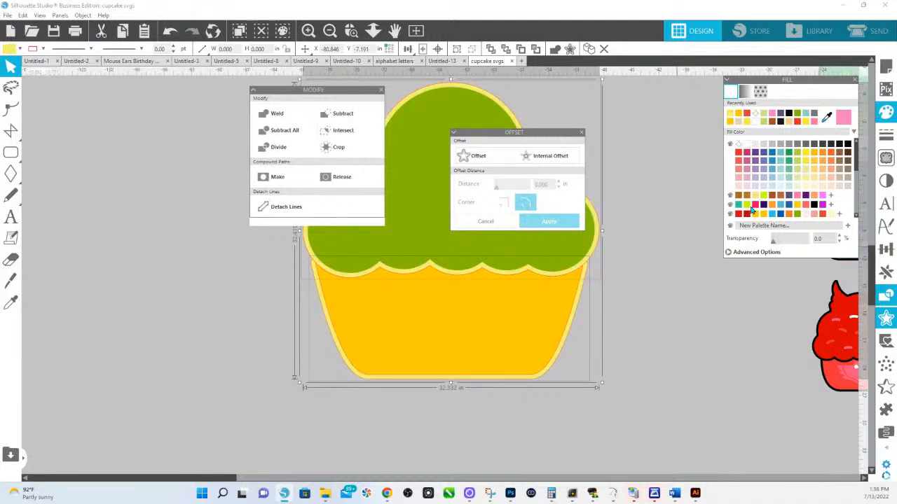
click(754, 213)
click(764, 177)
click(807, 162)
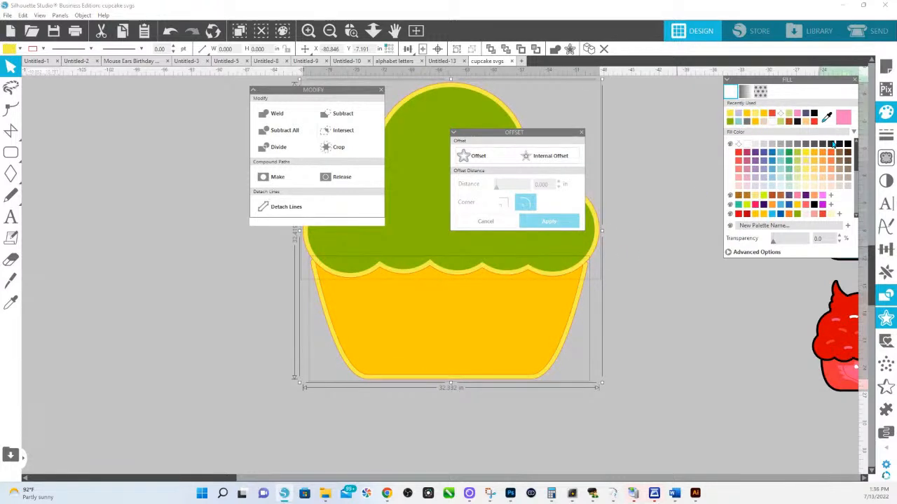
click(831, 145)
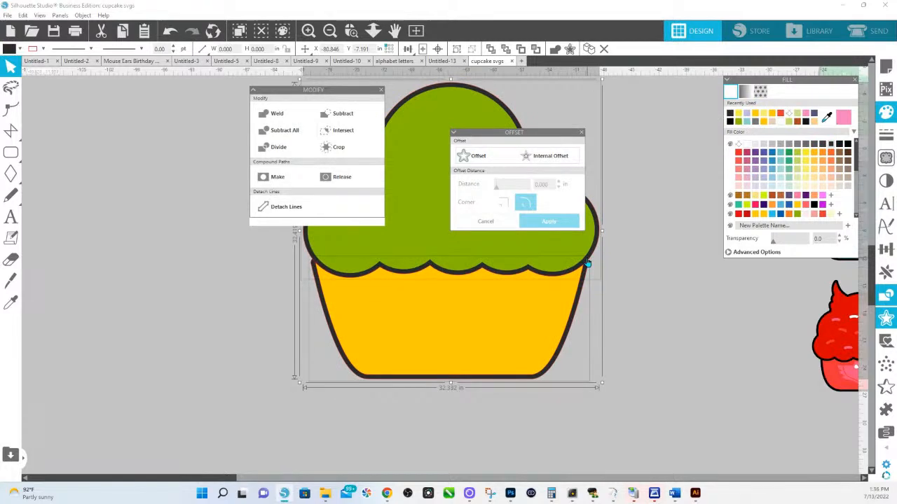
Weld the two near-black offset shapes into one silhouette and send it to the back behind the cupcake.
right_click(587, 263)
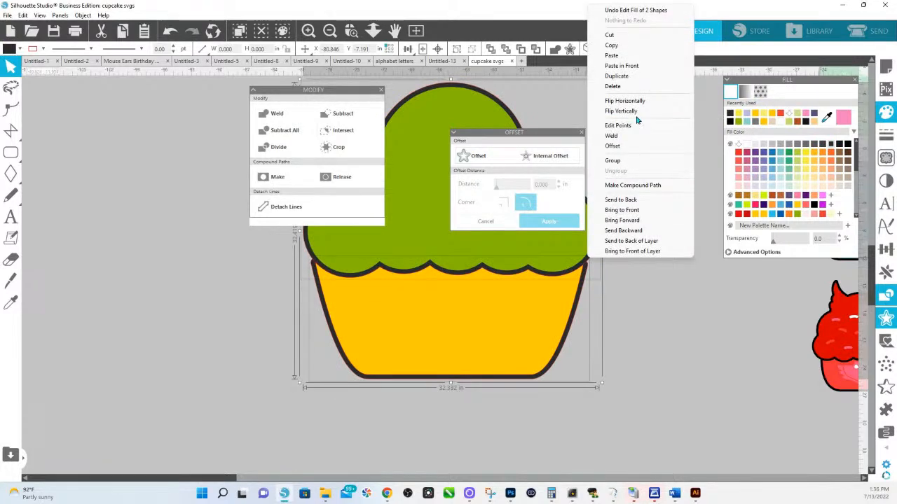
click(623, 136)
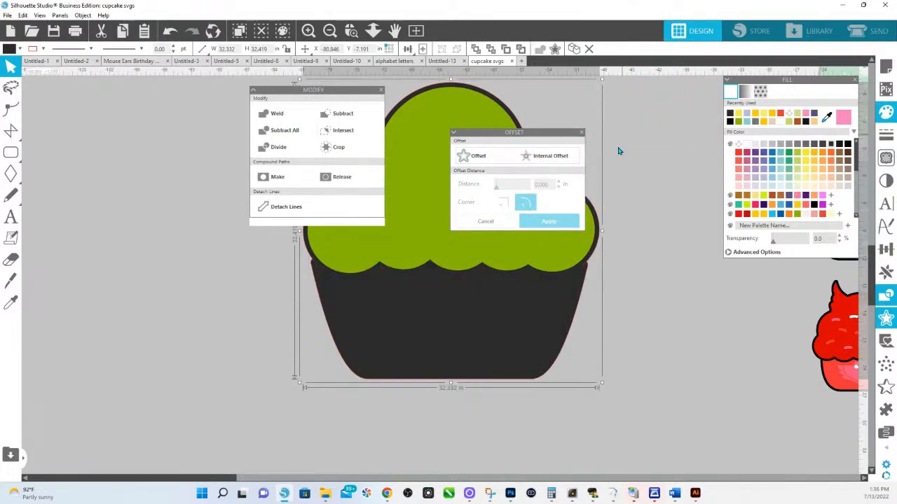
right_click(531, 327)
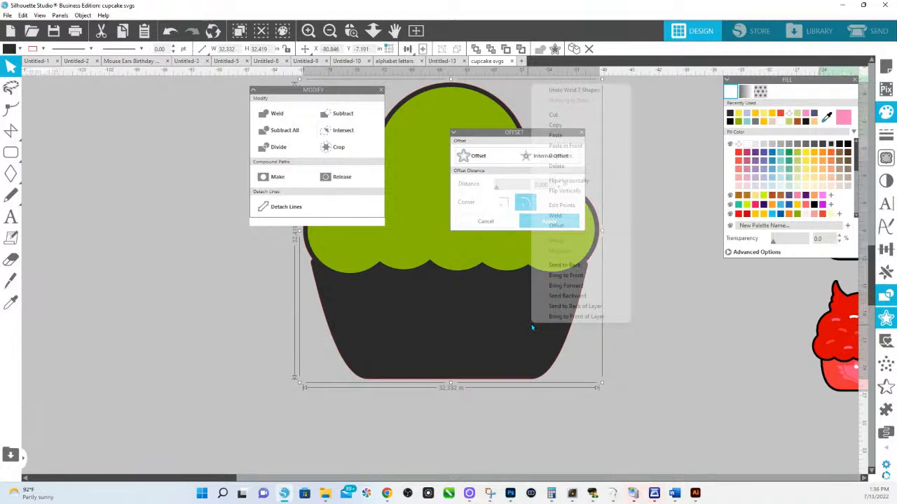
click(565, 265)
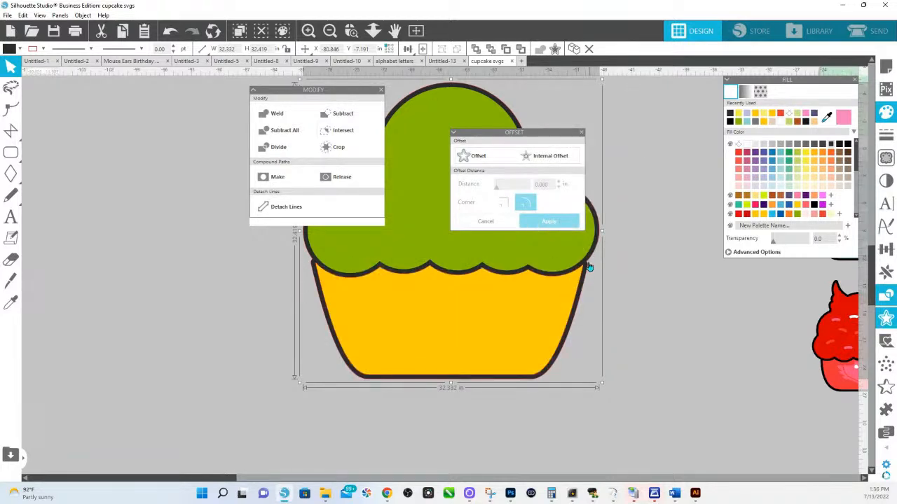
Edit the near-black silhouette's points and delete one on each side near where the frosting meets the base.
double_click(589, 265)
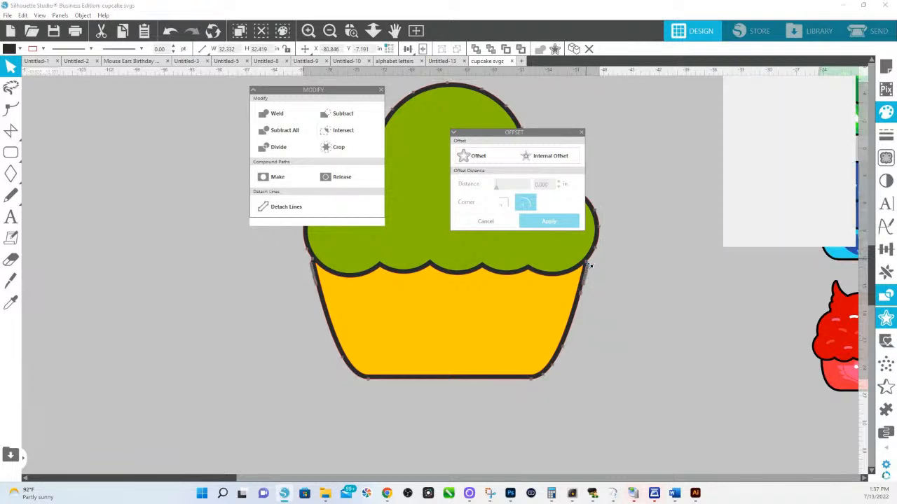
click(588, 265)
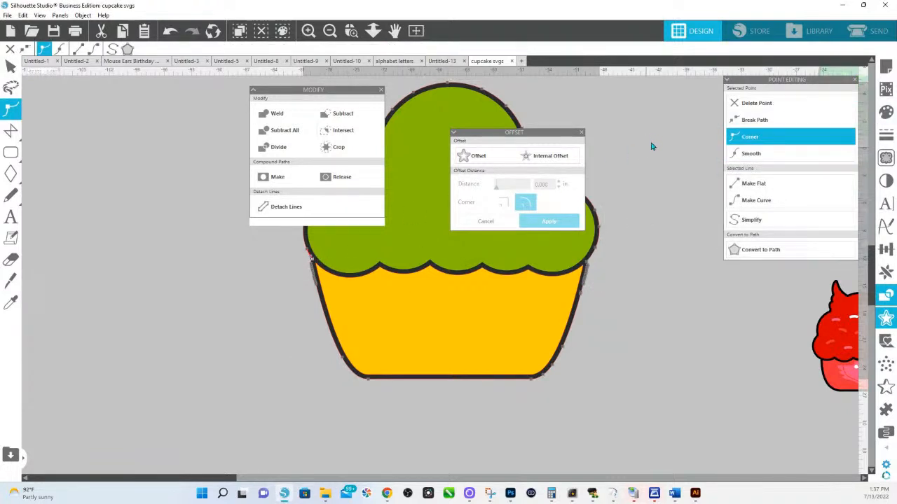
click(741, 106)
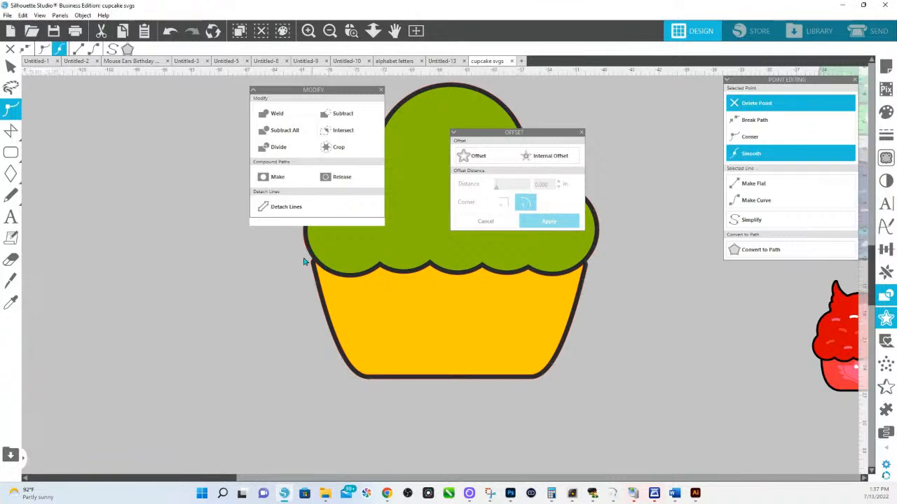
click(305, 259)
click(315, 265)
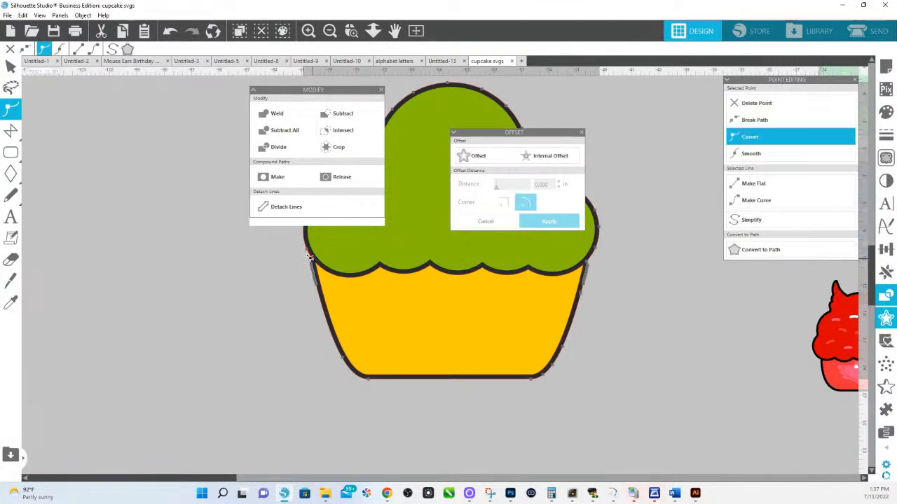
click(769, 109)
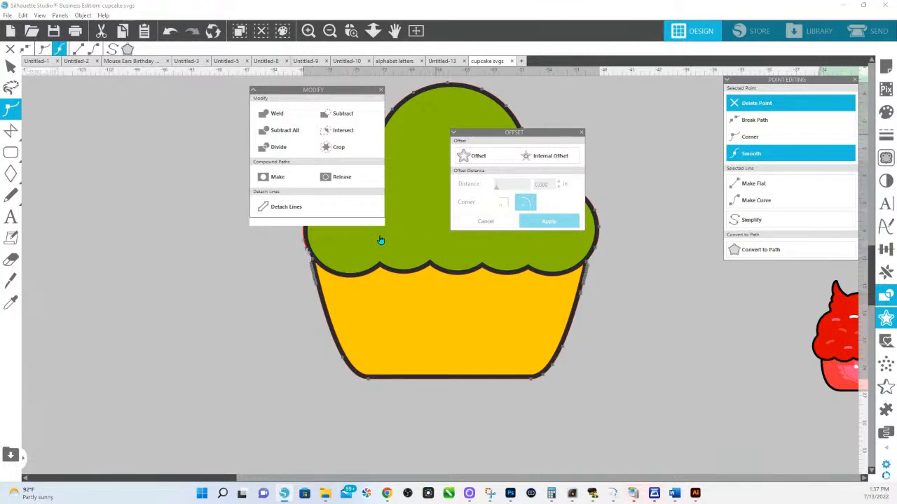
Delete another point on each side of the near-black silhouette at the notches where the frosting outline meets the base outline.
scroll(317, 259, up, 2)
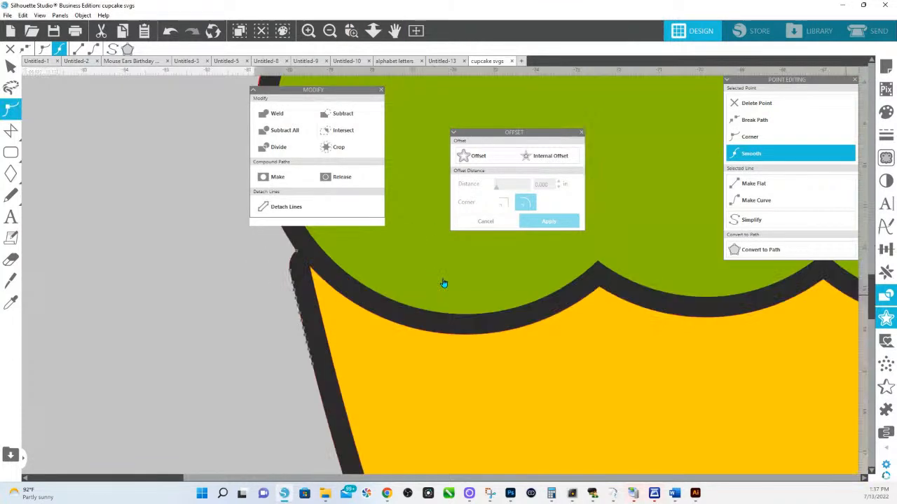
click(298, 253)
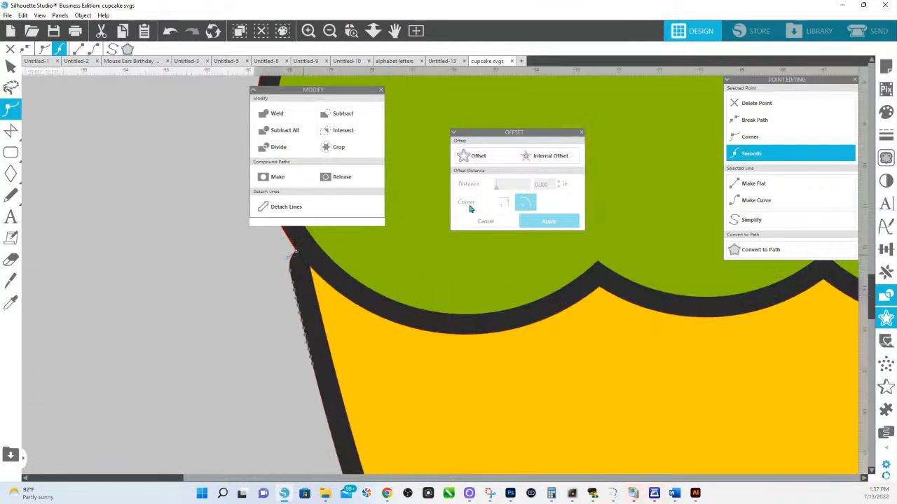
click(765, 104)
drag(784, 378, 138, 298)
drag(679, 319, 287, 428)
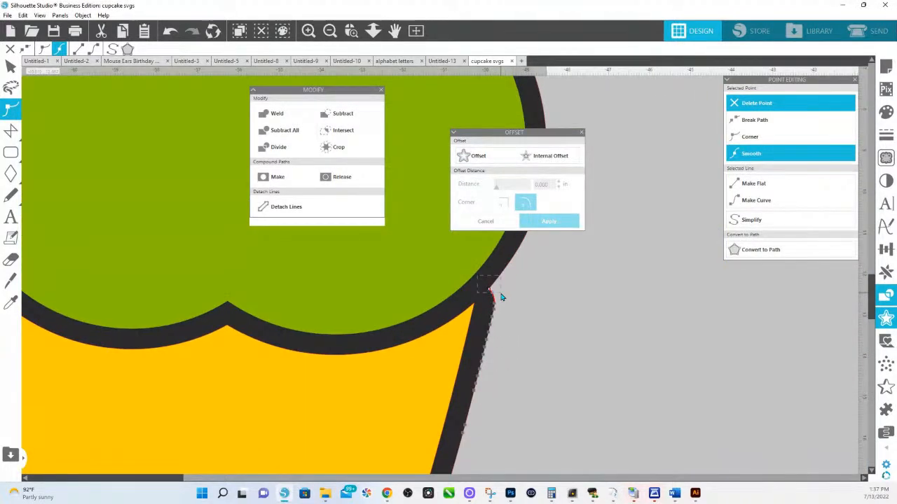
click(499, 298)
click(756, 104)
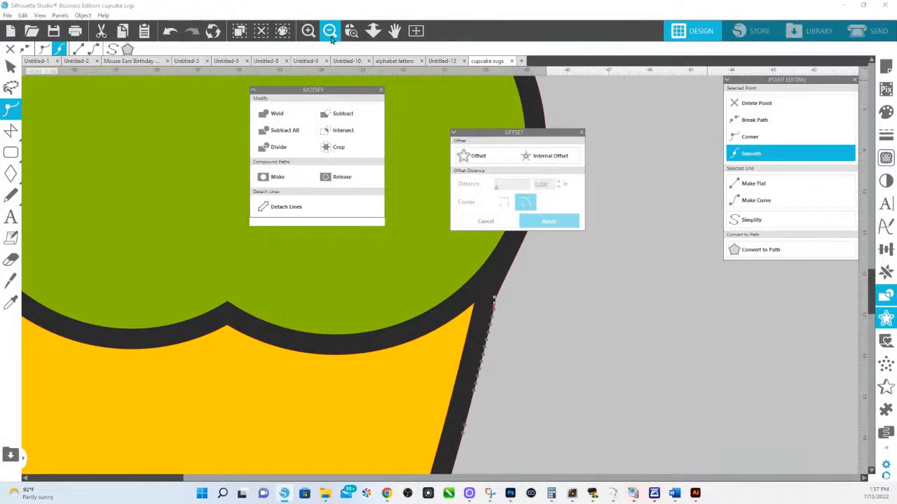
Leave point editing and move the Modify panel clear of the cupcake.
click(373, 30)
drag(385, 260, 370, 42)
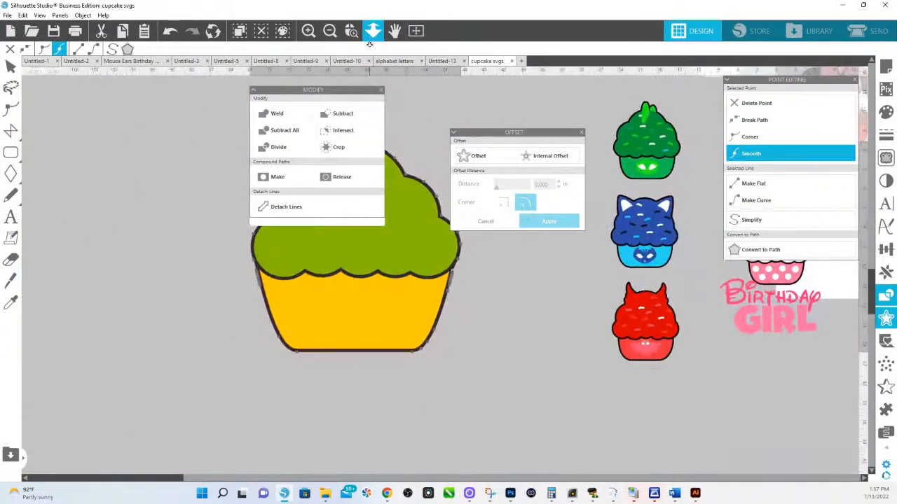
drag(334, 90, 580, 198)
drag(485, 366, 404, 396)
drag(416, 362, 474, 371)
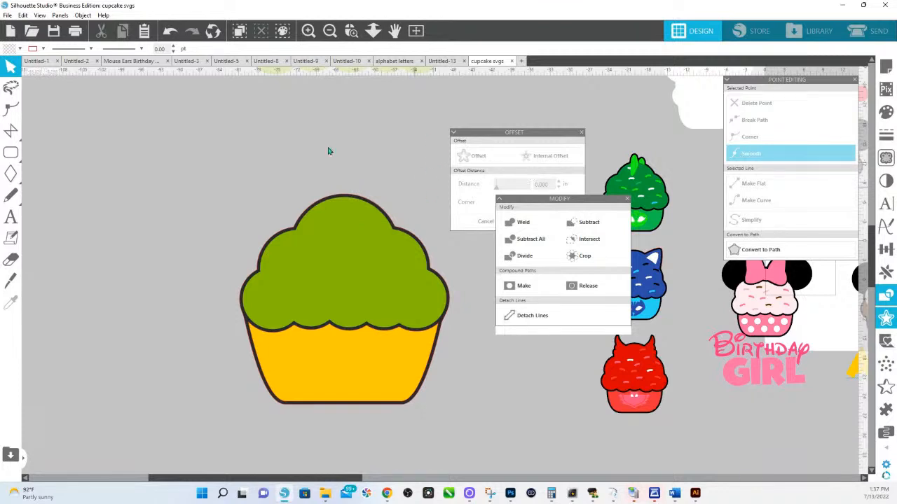
Copy the brown sprinkles from the Birthday Girl cupcake and place the copy on the green frosting.
click(615, 193)
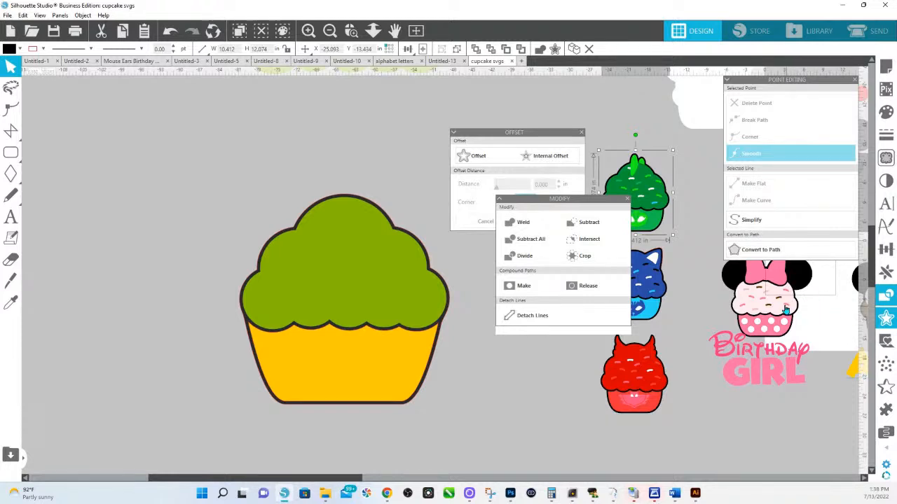
right_click(782, 302)
drag(781, 301, 366, 286)
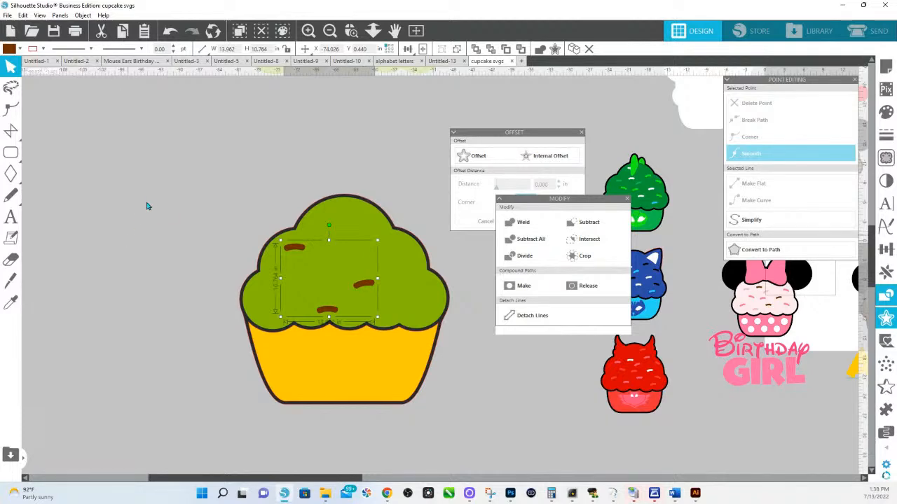
click(145, 210)
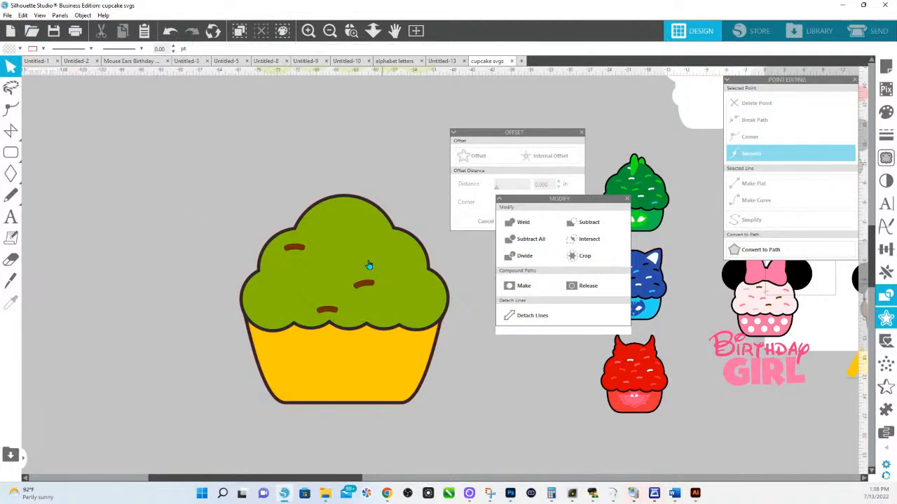
Separate the copied brown sprinkles into individual shapes.
click(299, 252)
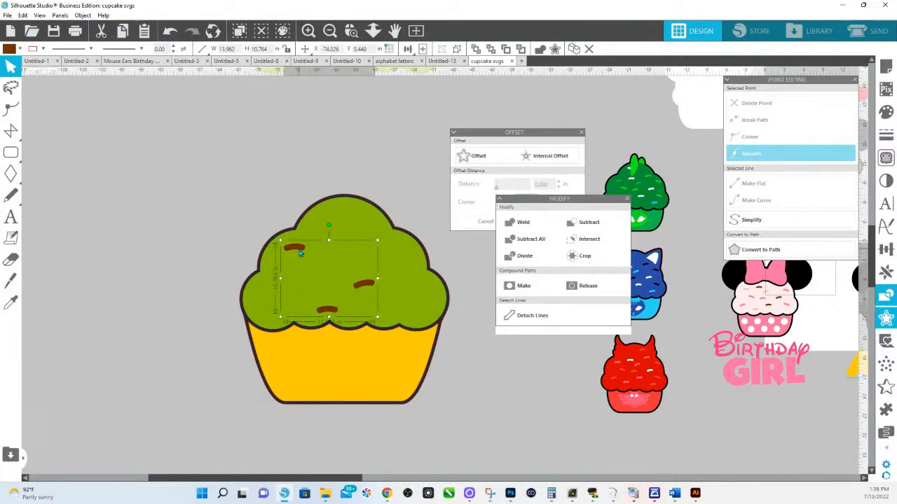
right_click(300, 253)
click(330, 375)
click(260, 236)
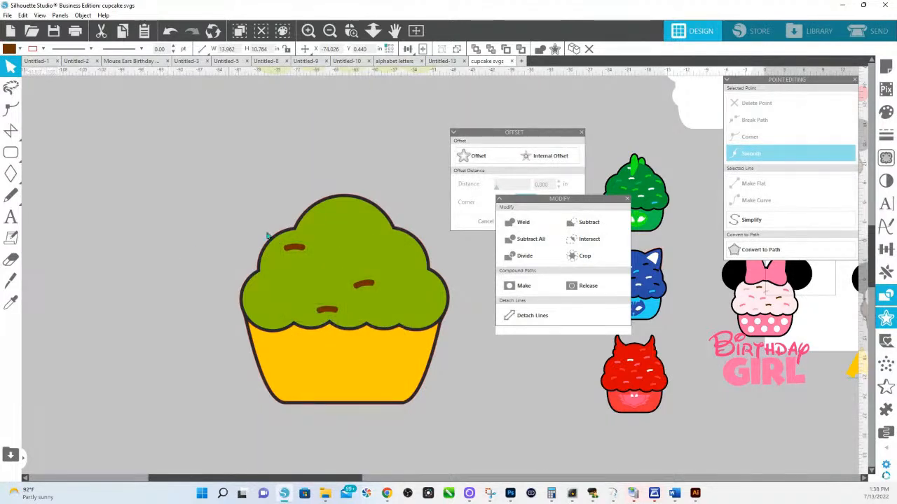
Add two more brown sprinkles to the frosting, one rotated diagonally near the center and one near the lower left edge.
click(300, 250)
drag(303, 253, 291, 291)
key(ctrl+z)
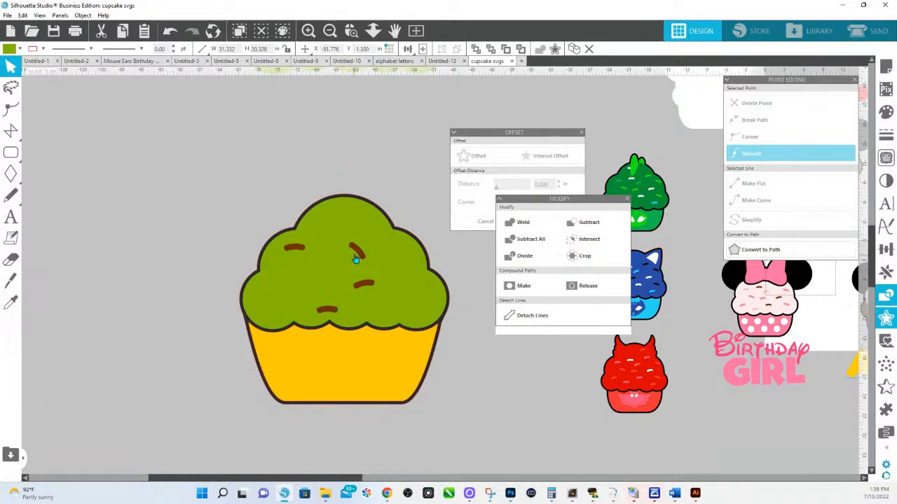
drag(361, 255, 361, 286)
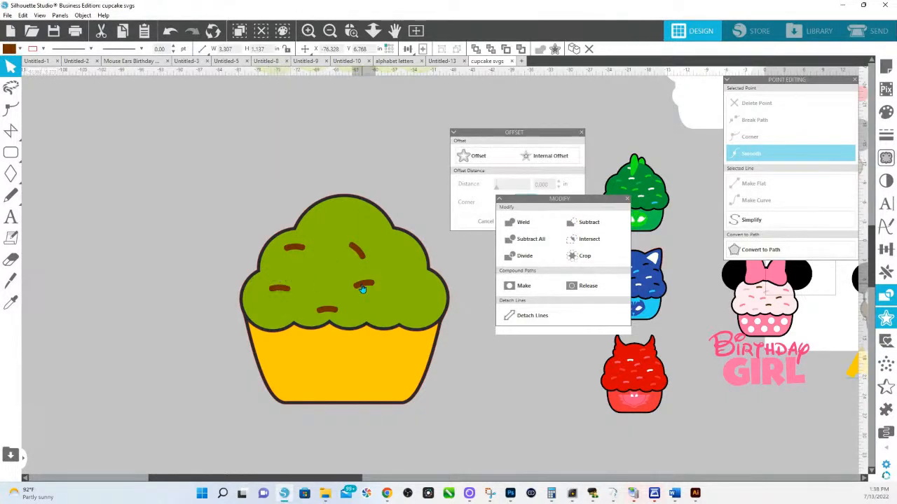
Duplicate the brown sprinkle right of the frosting's center three times.
right_click(362, 283)
click(391, 116)
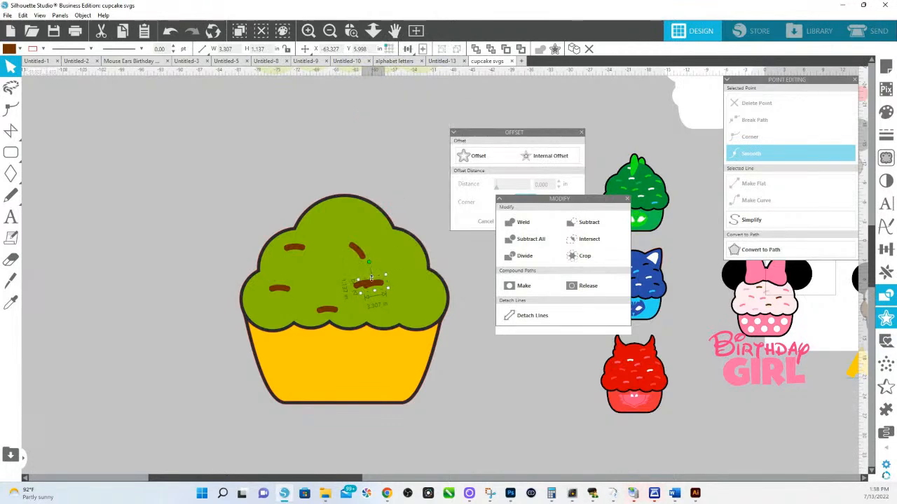
right_click(374, 287)
click(419, 116)
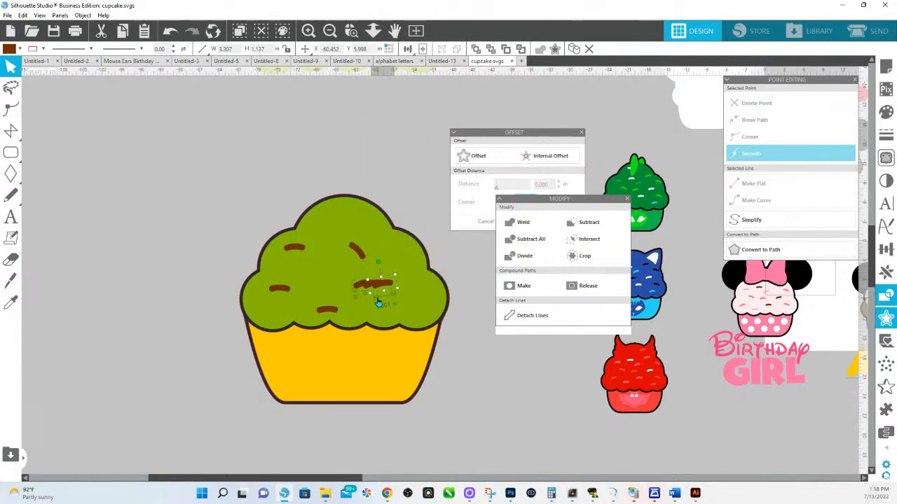
right_click(389, 284)
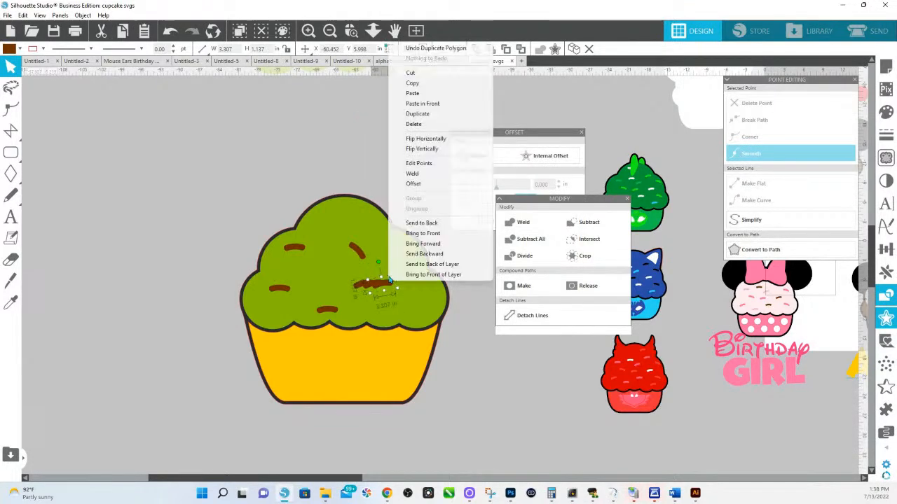
click(419, 114)
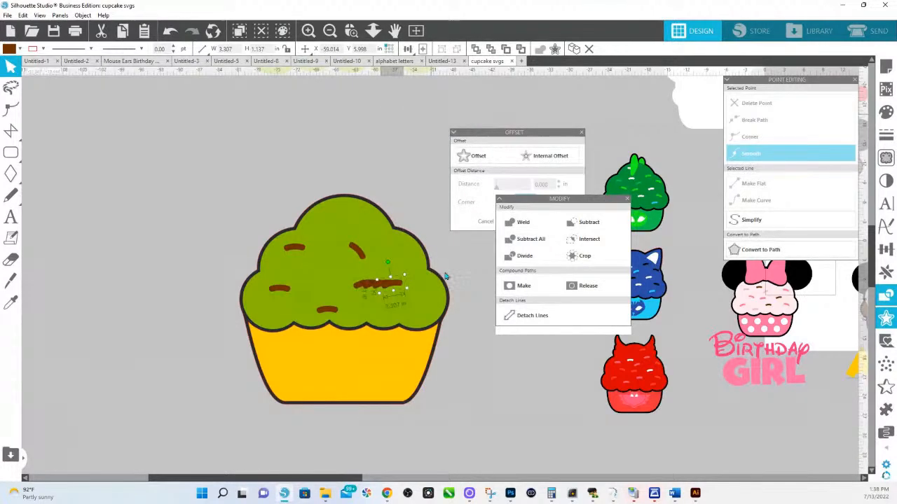
Spread the duplicated sprinkles over the right side, top and center of the frosting, tilting the top one.
drag(395, 283, 411, 241)
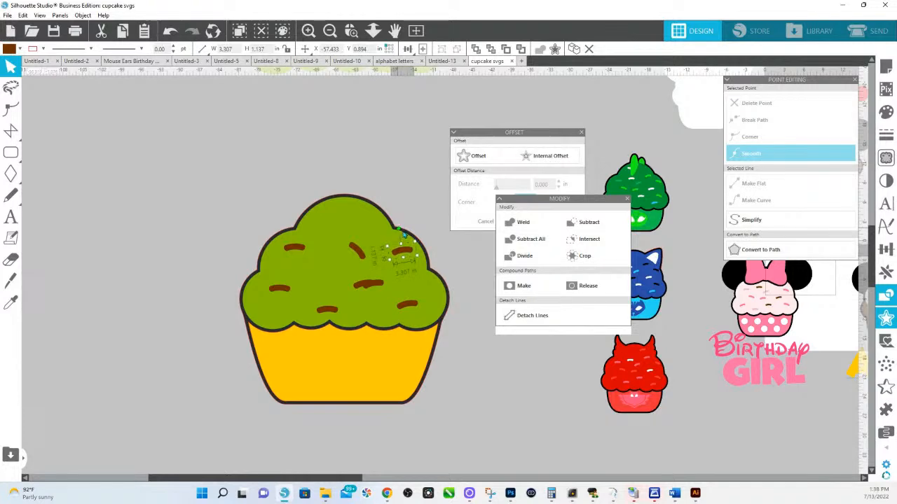
drag(372, 288, 347, 224)
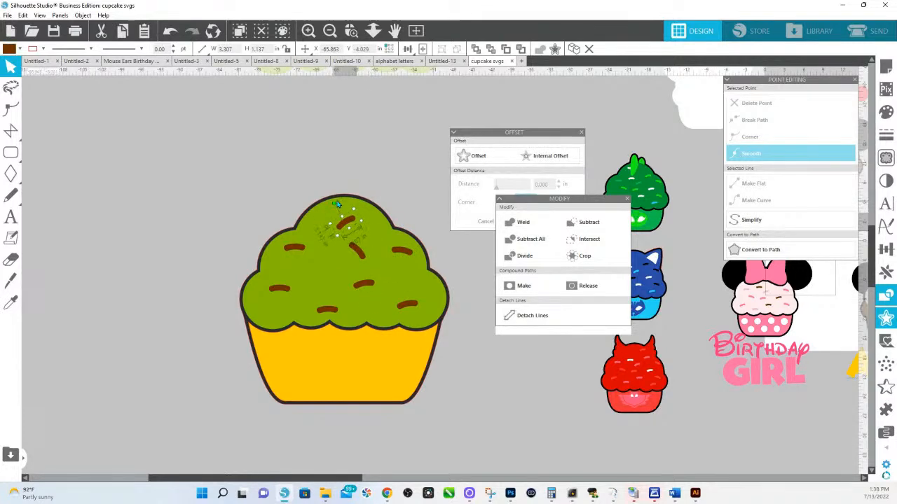
click(361, 290)
drag(350, 282, 314, 266)
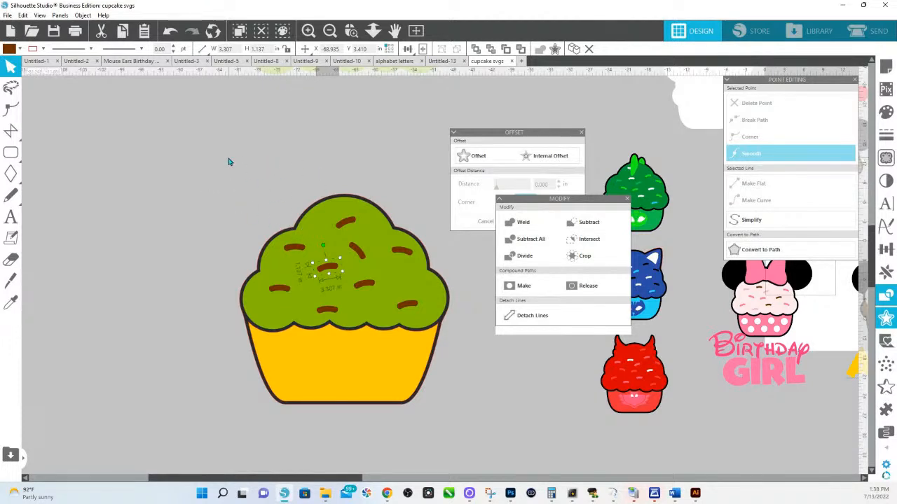
Select all the brown sprinkles without the frosting, base and outline, and combine them into one object.
drag(231, 160, 436, 414)
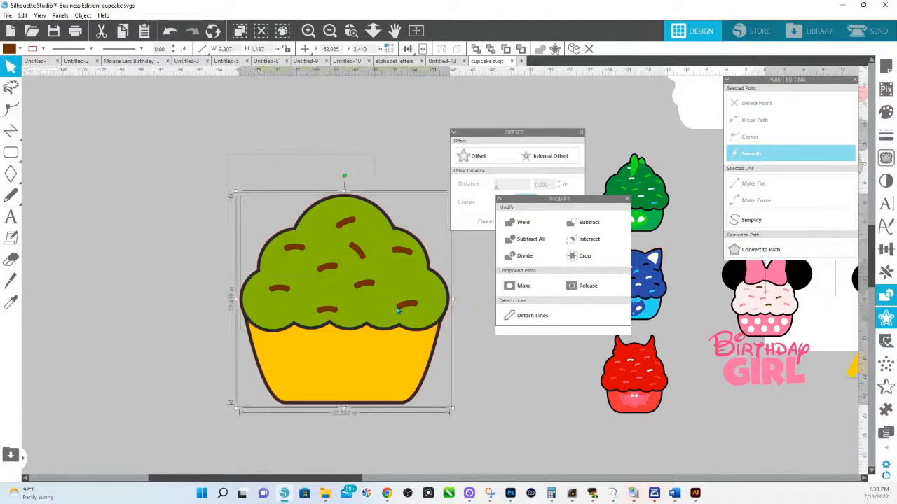
shift+click(264, 315)
shift+click(274, 350)
shift+click(244, 326)
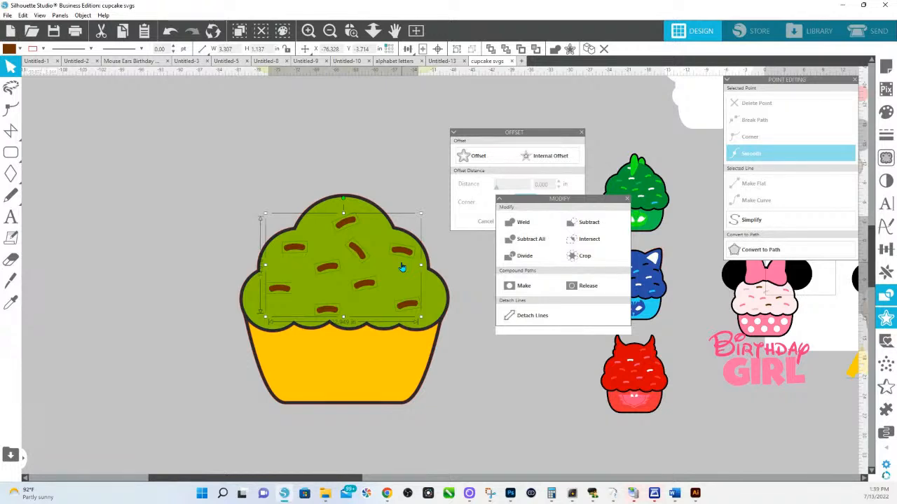
key(ctrl+g)
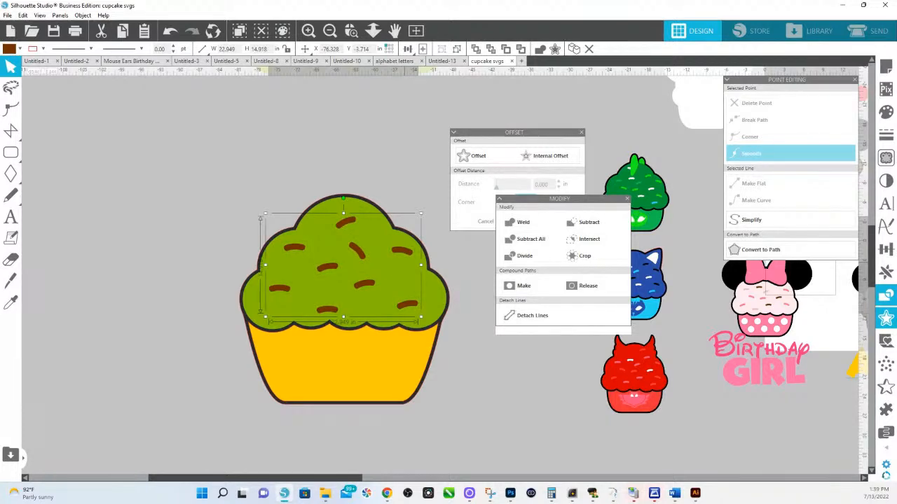
Fill the combined sprinkles with bright purple.
click(879, 112)
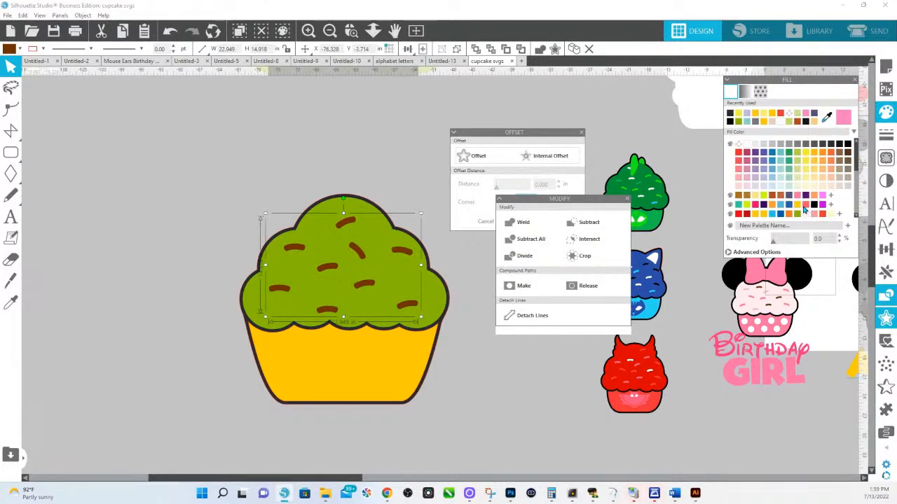
scroll(799, 211, down, 3)
scroll(791, 203, down, 3)
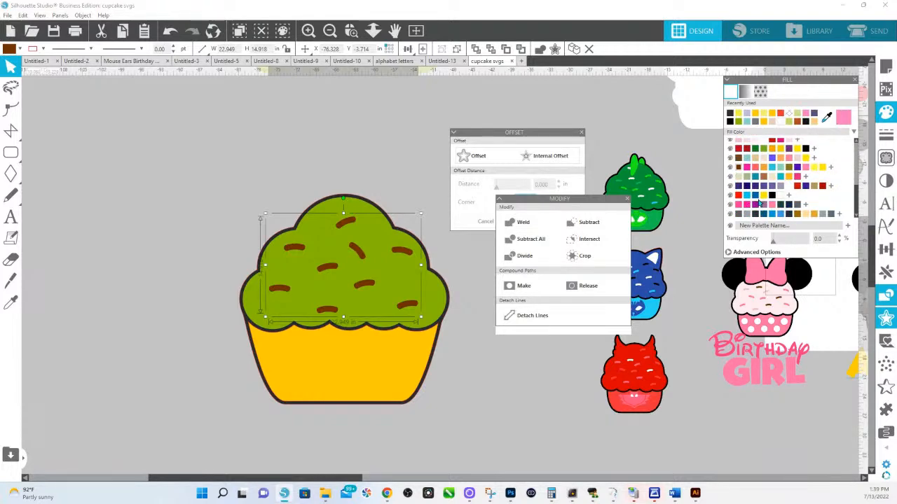
click(796, 166)
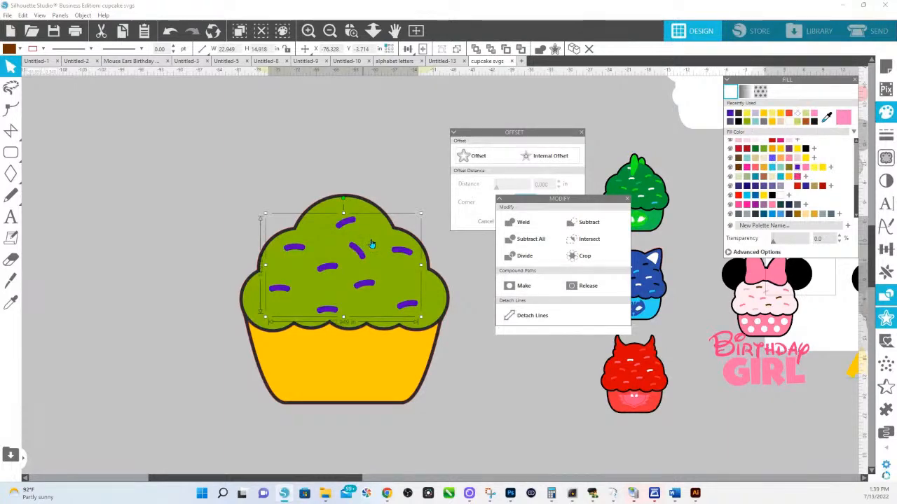
Fill the frosting with mauve purple and the cupcake base with navy blue.
click(371, 244)
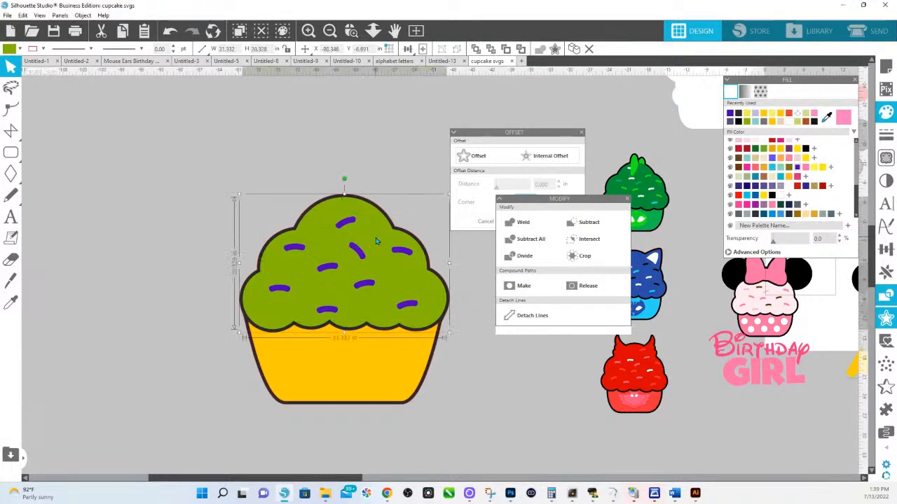
click(763, 209)
click(322, 380)
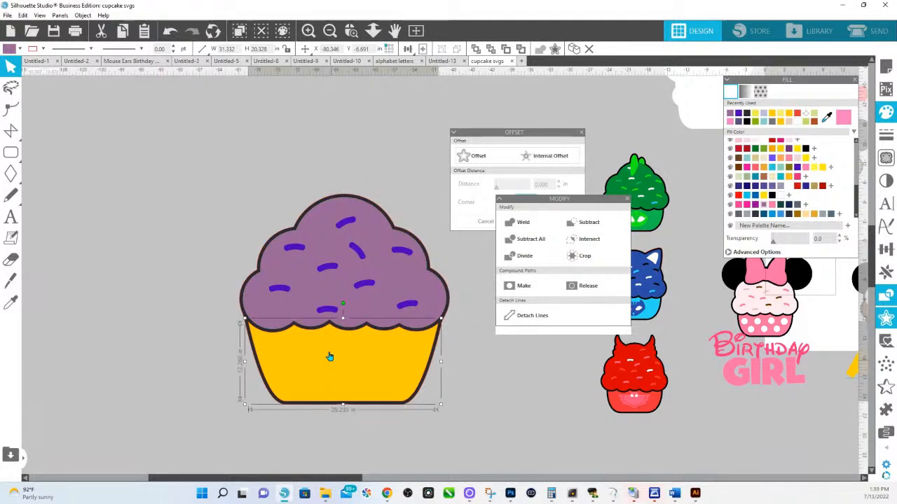
click(739, 186)
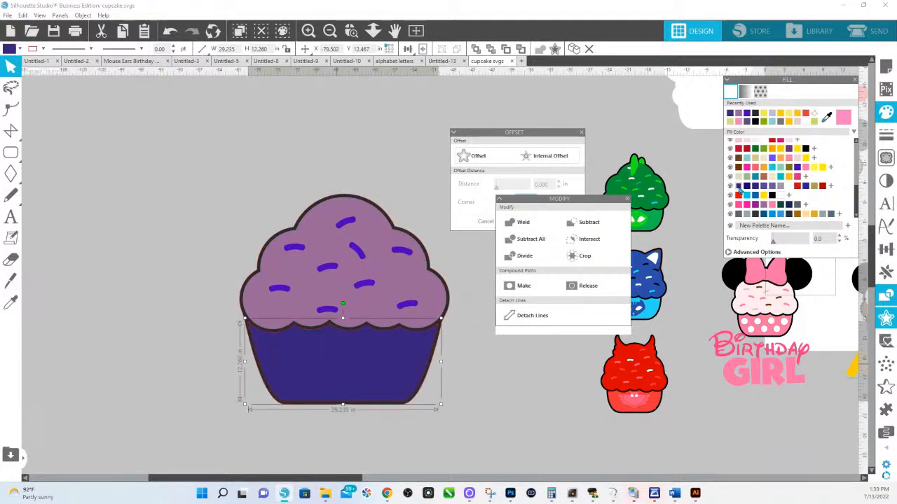
Select the whole cupcake and set its line color to none.
drag(234, 220, 374, 390)
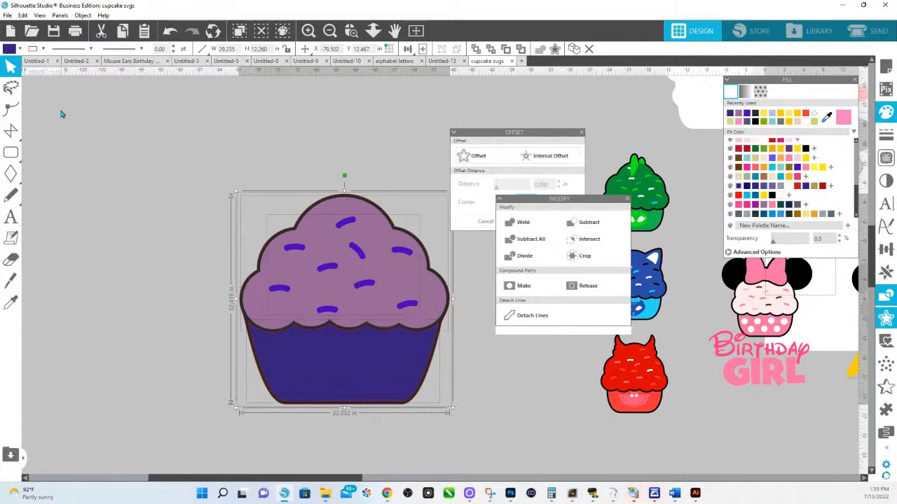
click(42, 49)
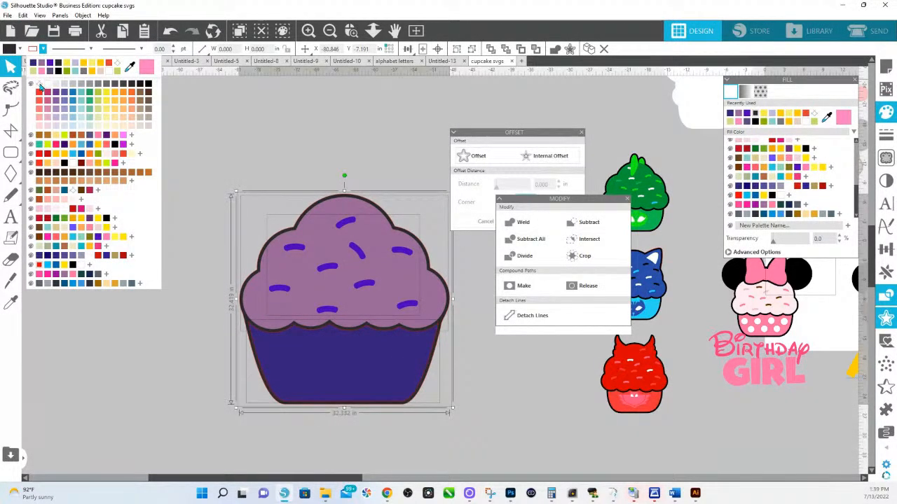
click(274, 171)
Try gray fills on the cupcake base, then fill it with dark teal blue.
click(379, 354)
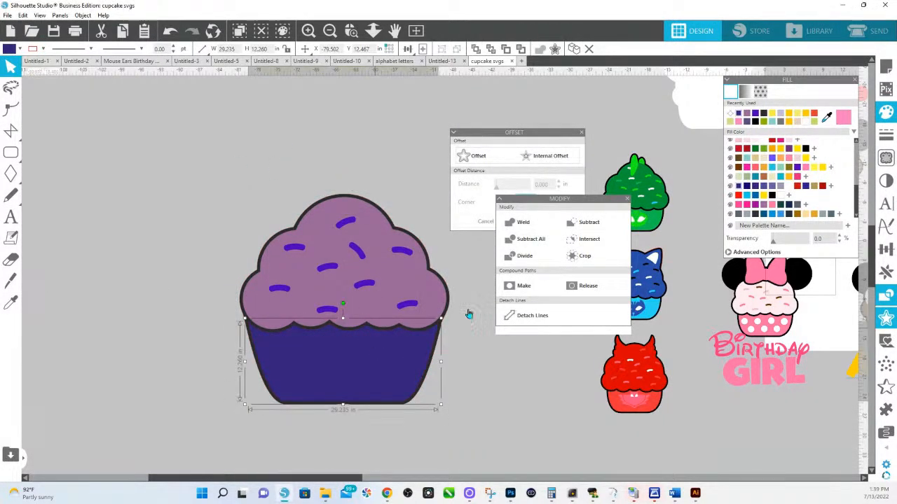
click(745, 217)
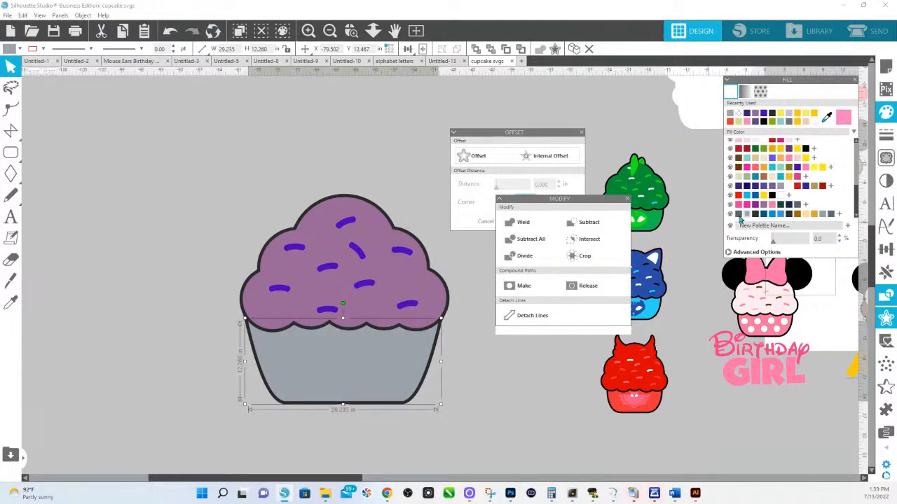
click(746, 214)
click(755, 215)
click(763, 216)
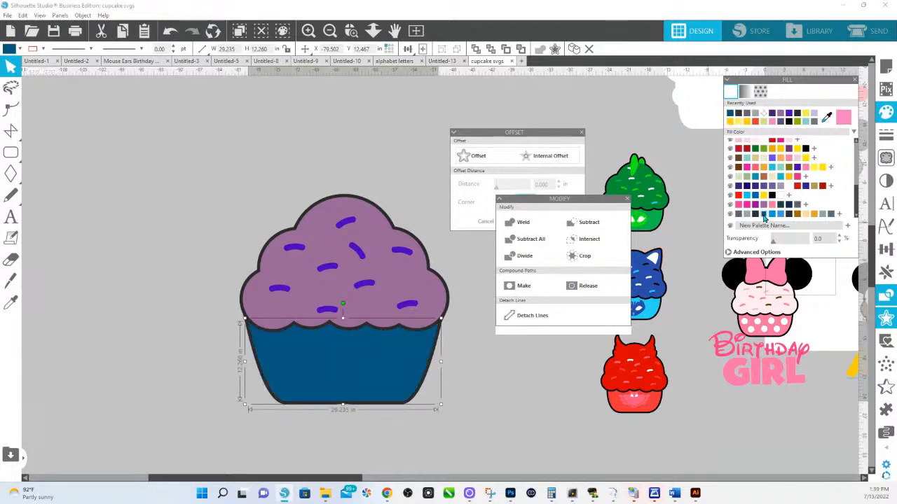
Try periwinkle and purple fills on the sprinkles, then fill them with hot pink.
click(402, 252)
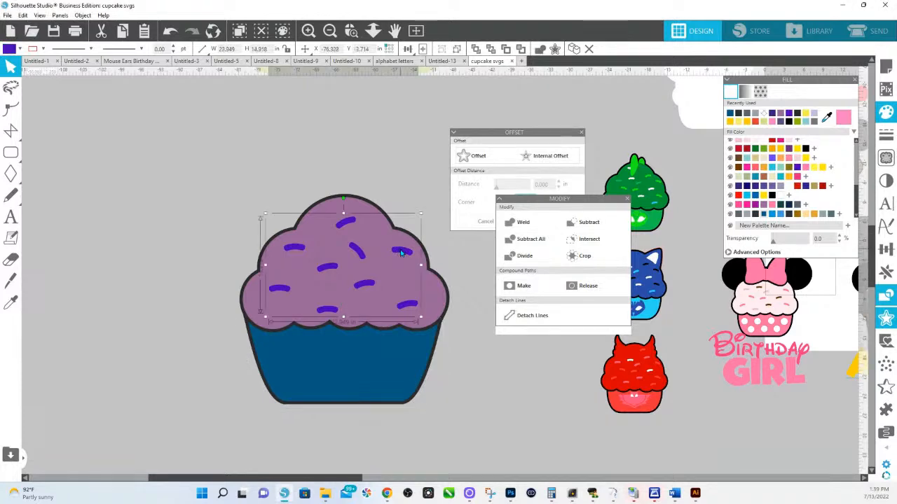
click(770, 192)
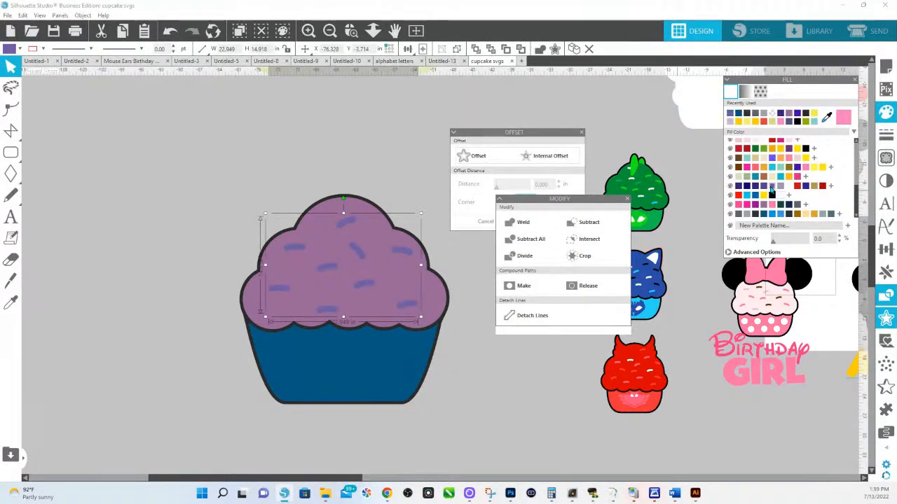
click(746, 204)
click(738, 204)
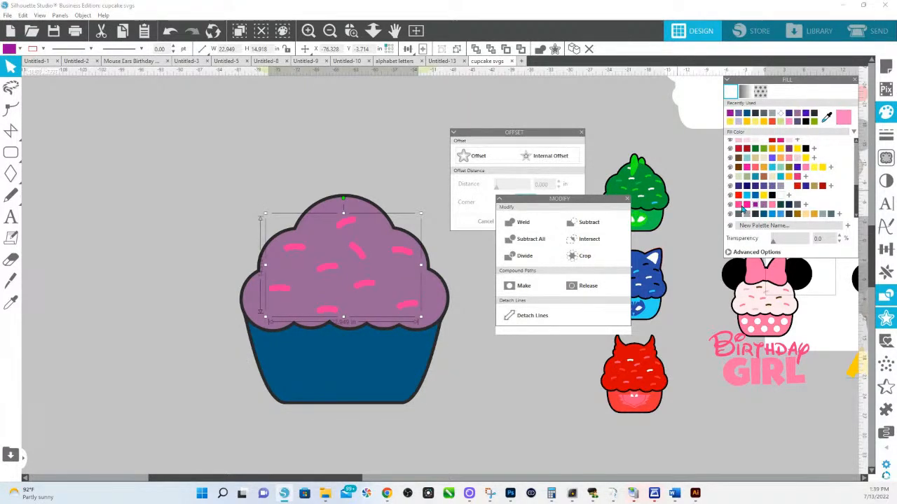
Try different fills on the cupcake base and settle on golden orange.
click(354, 361)
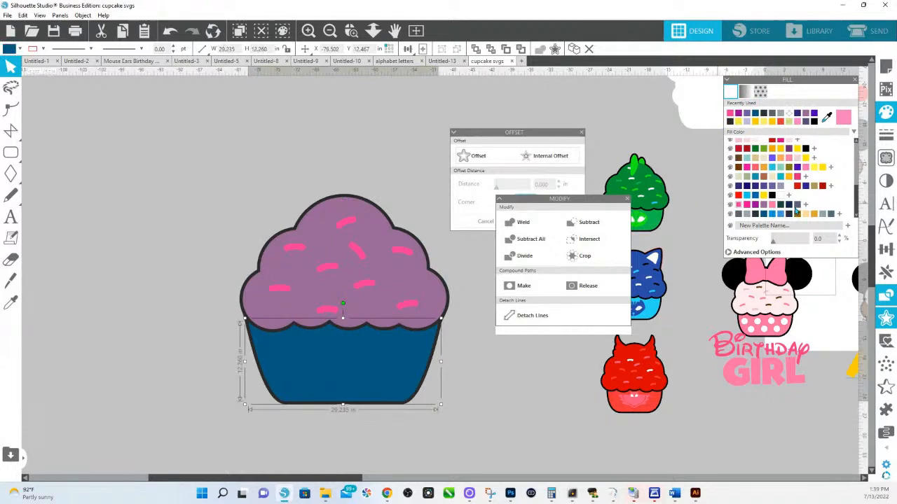
click(802, 214)
click(806, 214)
click(814, 214)
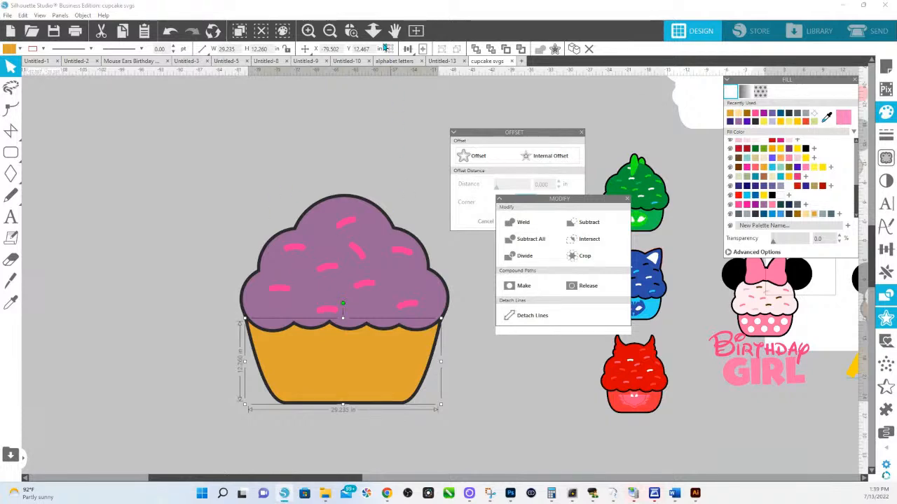
Draw a circle about 13.72 in wide above the left side of the purple cupcake.
click(372, 30)
mouse_move(376, 156)
mouse_down()
mouse_move(375, 172)
mouse_move(374, 164)
mouse_up()
drag(392, 326, 397, 371)
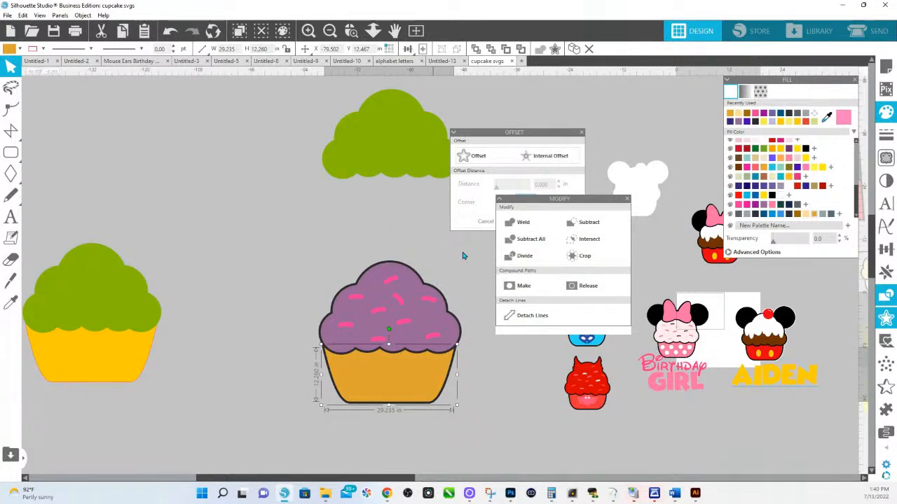
drag(742, 329, 545, 281)
drag(566, 199, 671, 198)
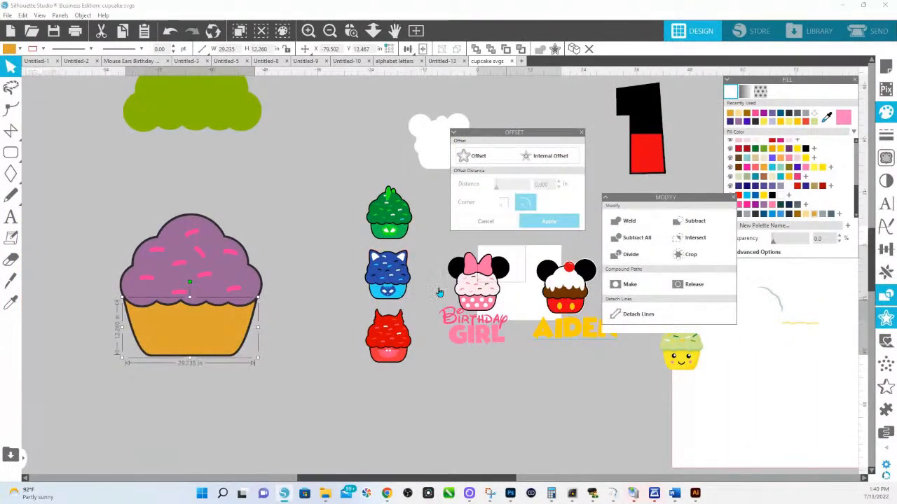
drag(118, 210, 341, 236)
drag(398, 239, 308, 240)
mouse_move(12, 152)
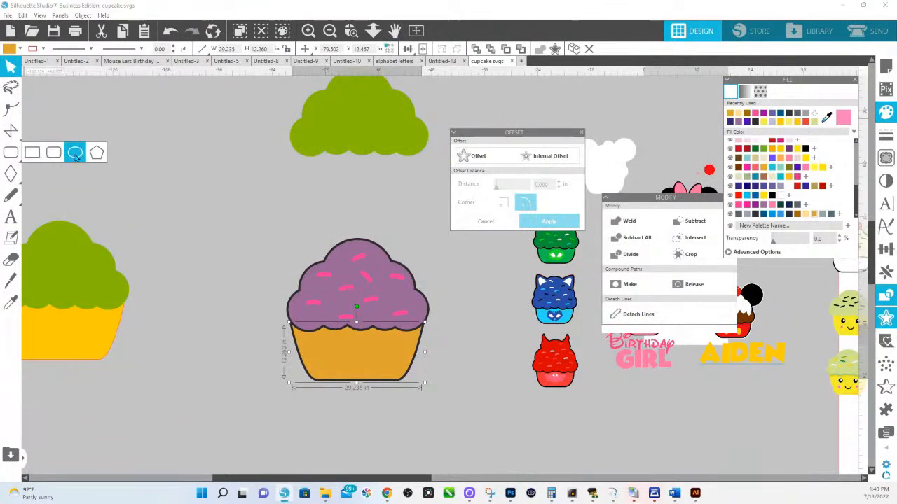
click(75, 153)
drag(252, 230, 280, 268)
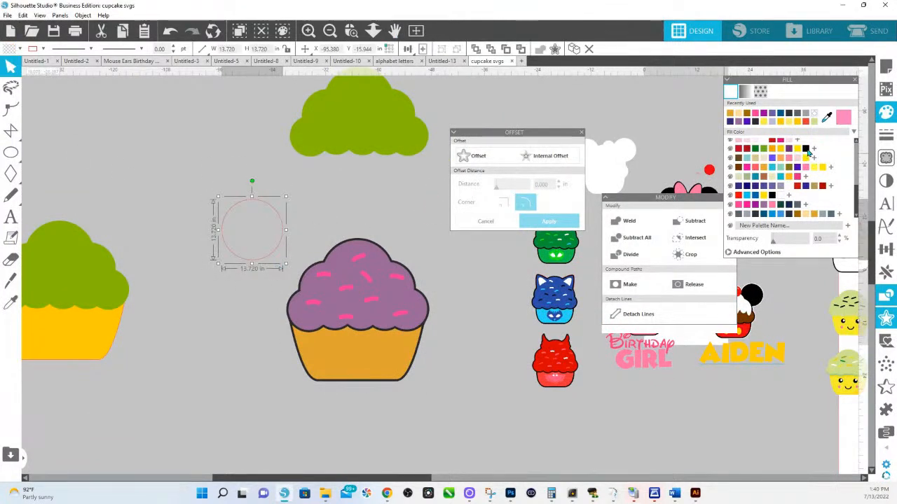
Fill the circle black and place it behind the frosting as the left ear, and fill the cupcake's outline layer black.
drag(263, 237, 320, 260)
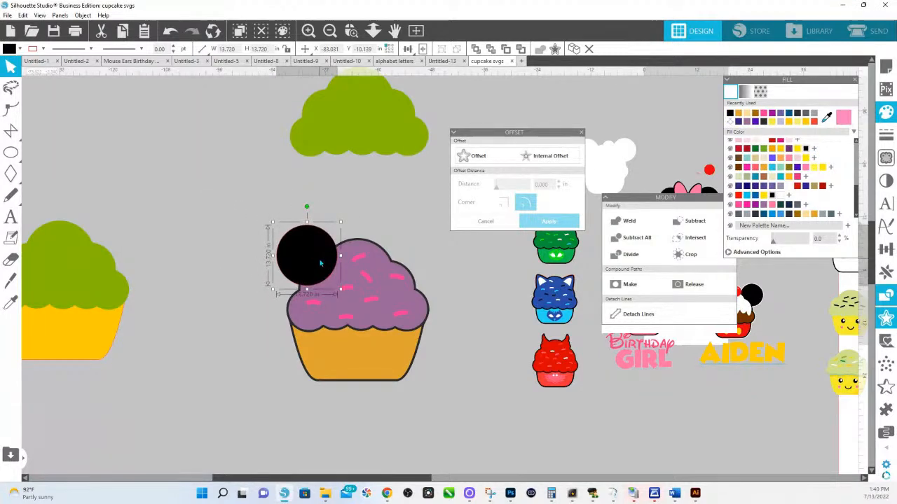
right_click(320, 260)
click(357, 200)
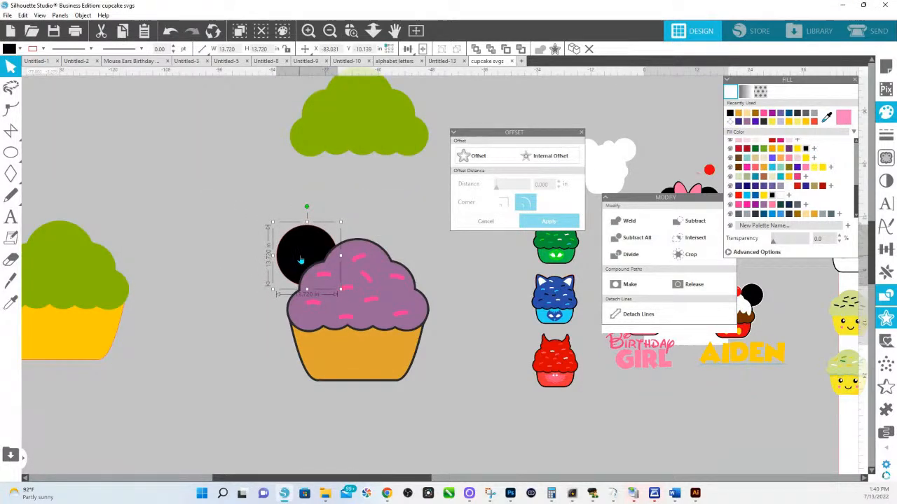
drag(308, 261, 309, 262)
click(320, 268)
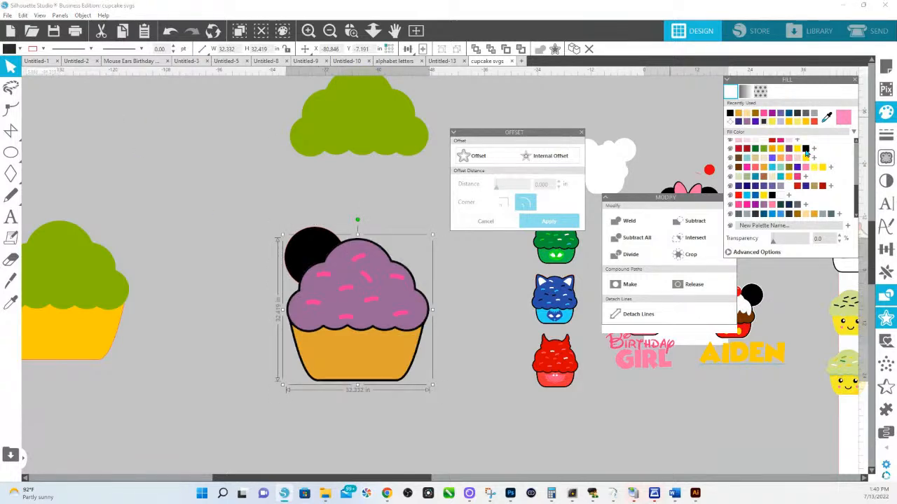
Copy the black ear to the right side of the frosting and send the copy to the back.
click(313, 250)
drag(313, 250, 408, 247)
right_click(408, 248)
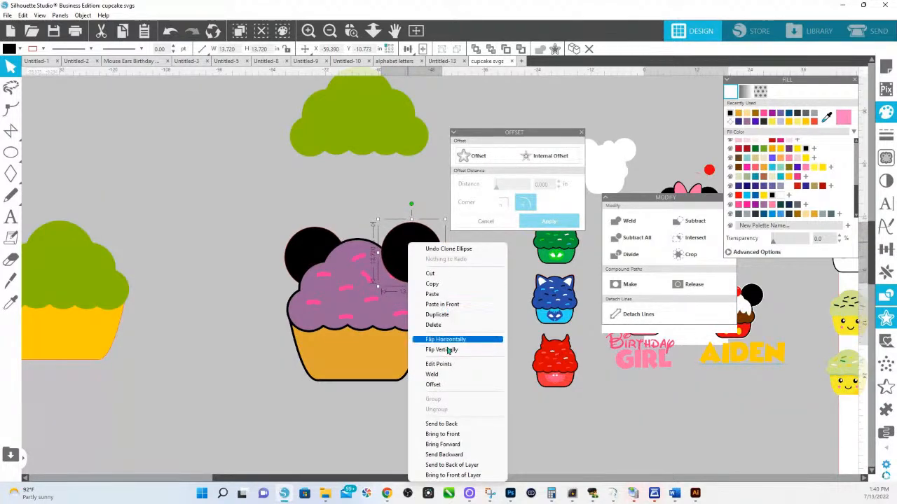
click(455, 424)
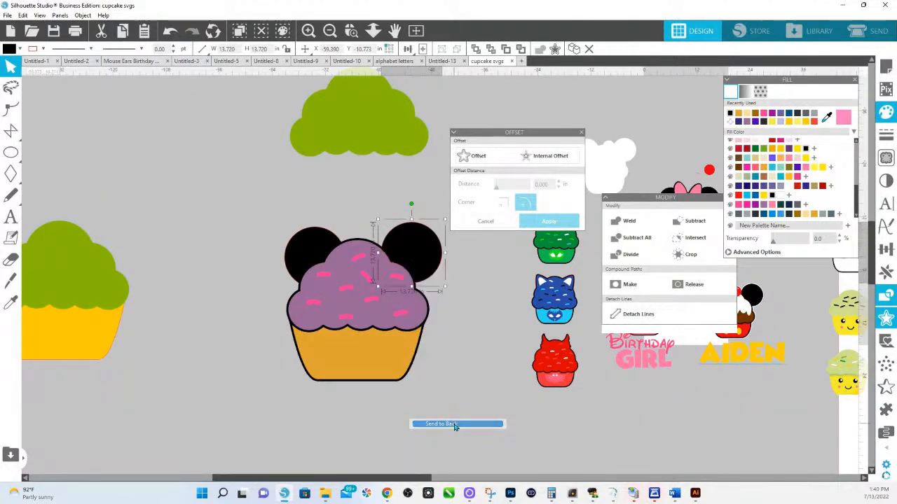
drag(417, 259, 414, 261)
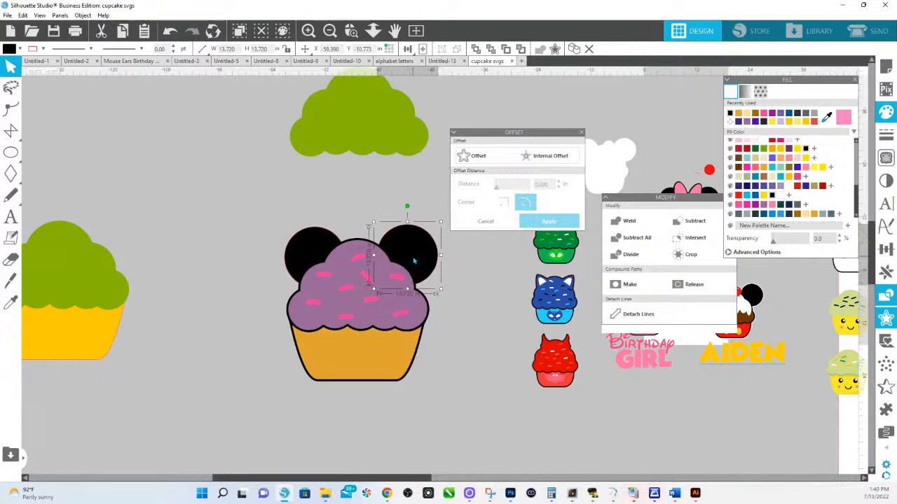
Weld both ears to the black outline layer, then undo the test move of the welded shape.
click(325, 260)
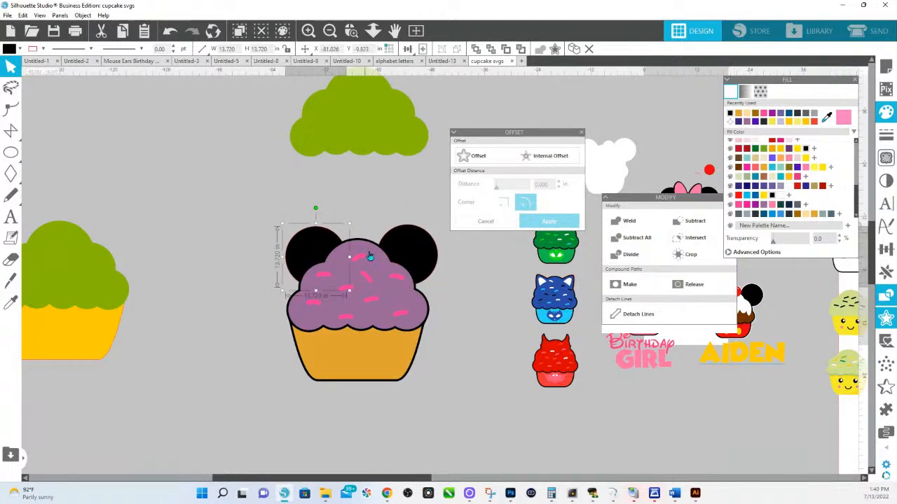
drag(263, 160, 506, 369)
drag(487, 134, 585, 123)
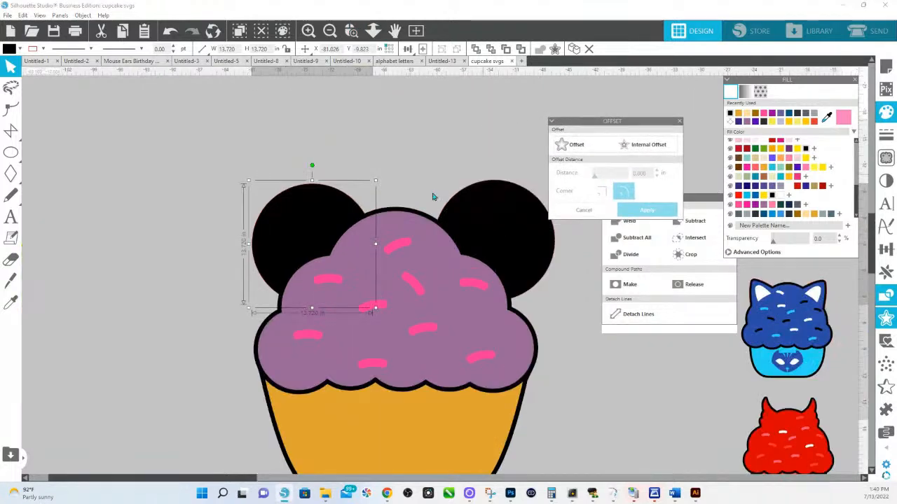
shift+click(503, 207)
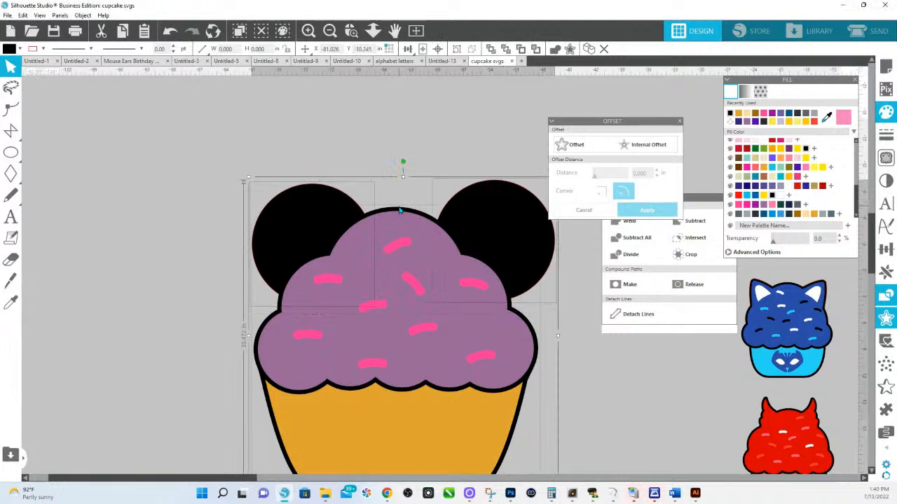
click(554, 50)
drag(406, 162, 363, 164)
key(z)
key(ctrl+z)
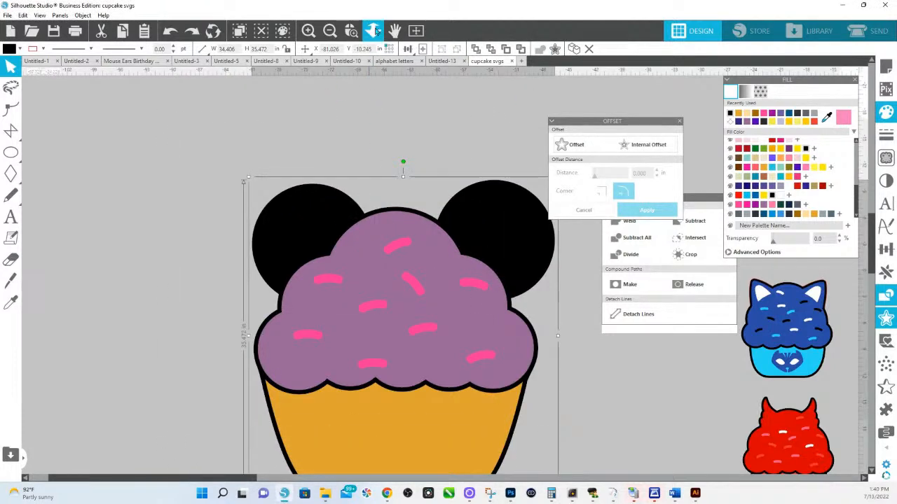
Create a 0.35 in outward offset around the pink sprinkles.
click(372, 30)
click(382, 271)
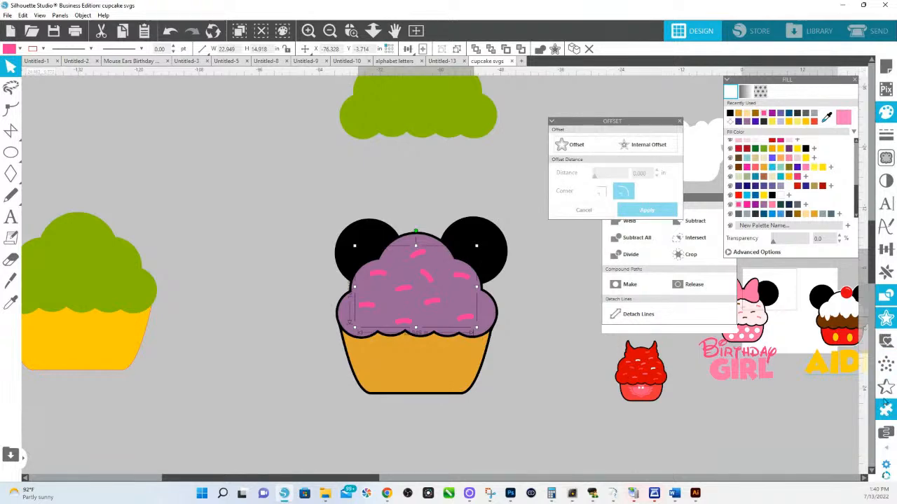
click(886, 319)
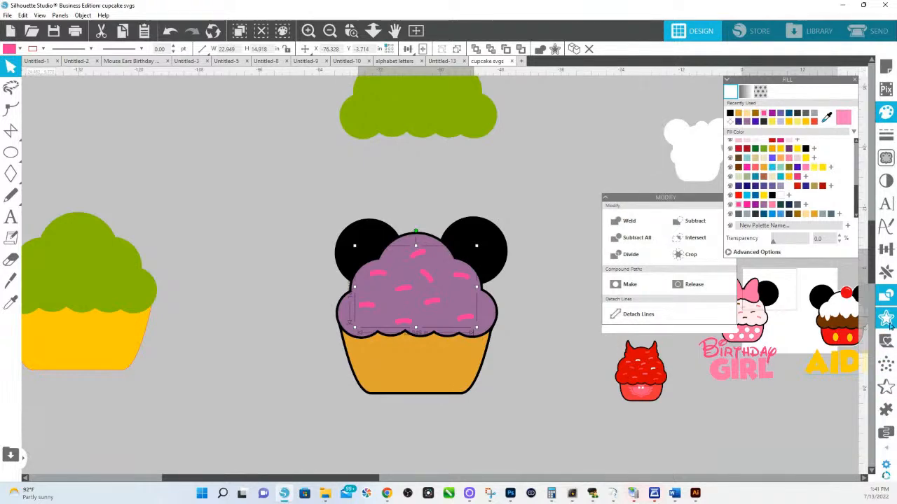
click(888, 324)
drag(801, 83, 516, 188)
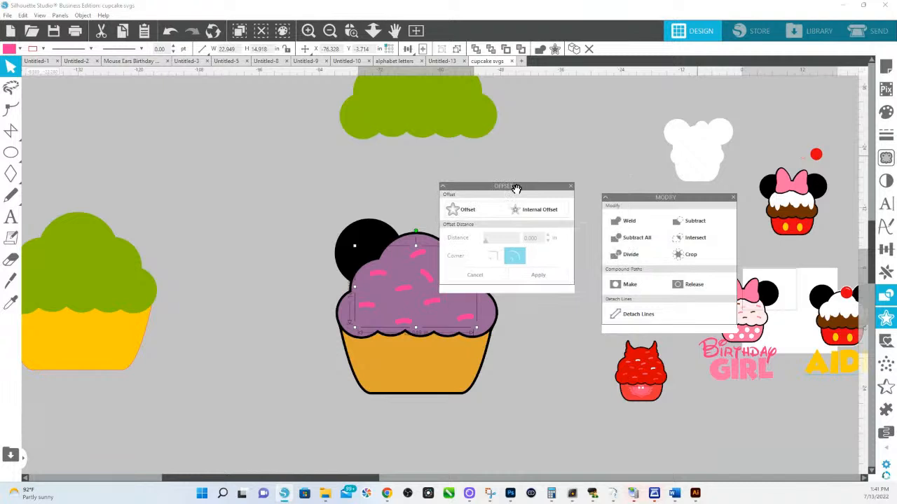
click(468, 215)
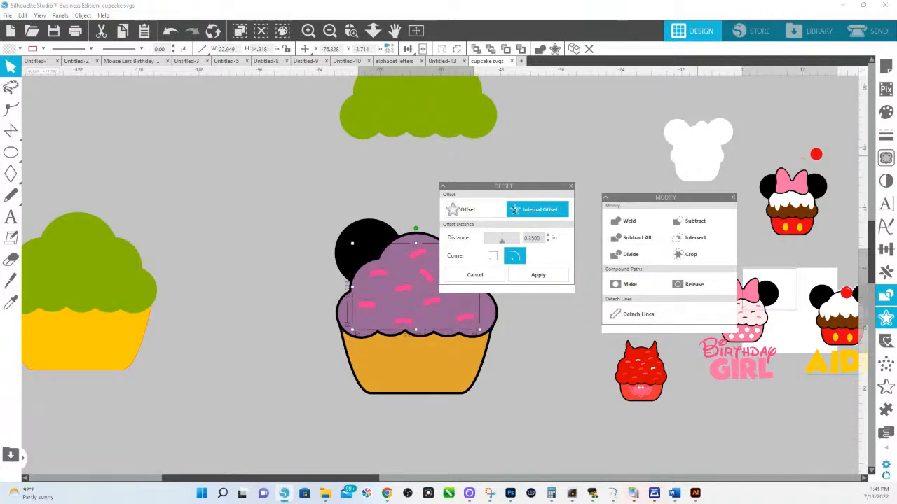
key(BackSpace)
click(545, 276)
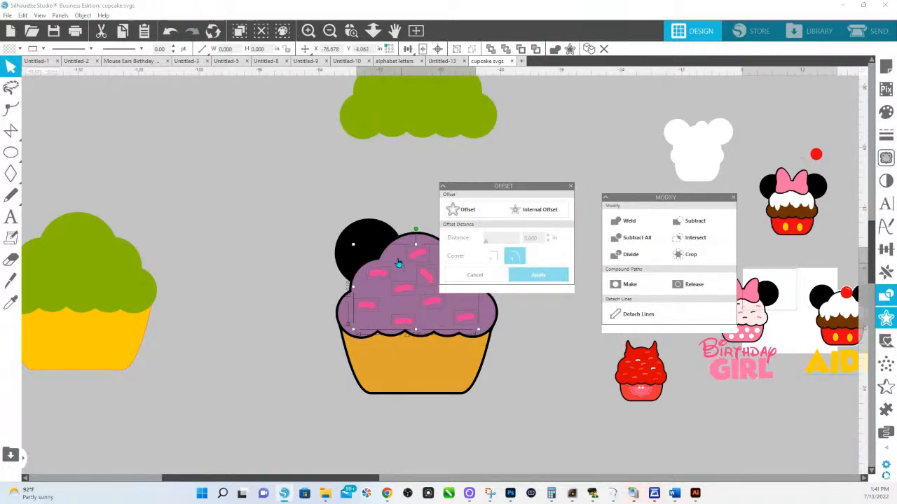
Subtract the sprinkle offset from the purple frosting so the black layer shows around each sprinkle.
click(398, 263)
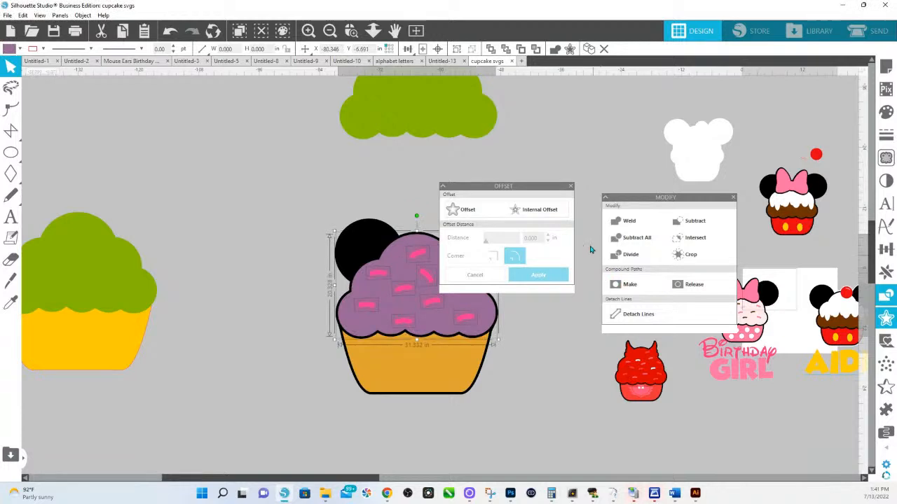
click(688, 221)
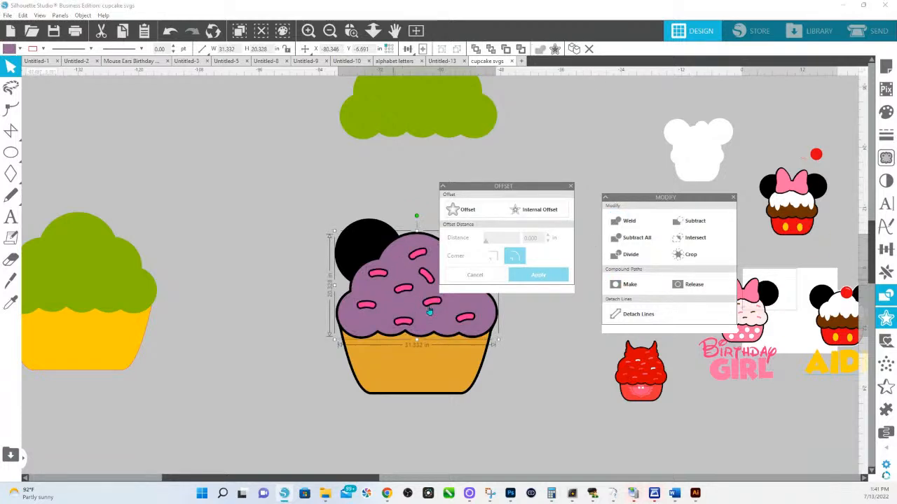
drag(510, 187, 614, 182)
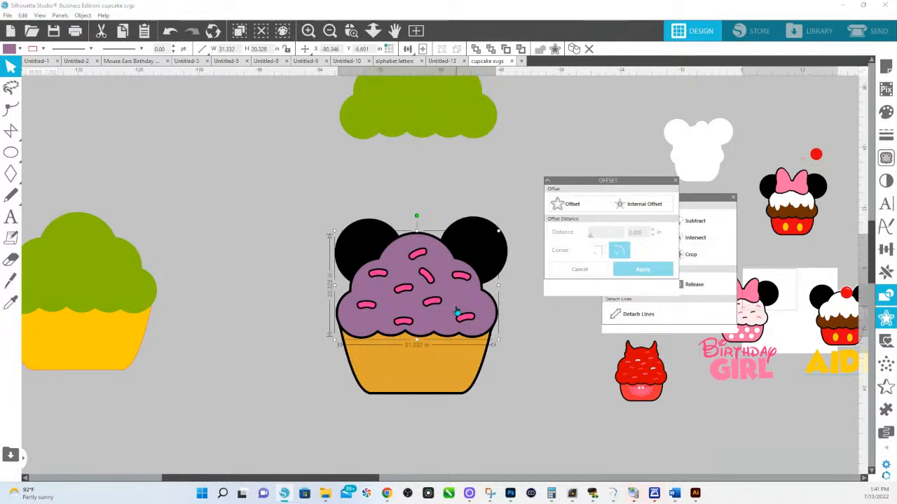
Move the red cherry to the top of the purple frosting and enlarge it to about 7.29 in wide.
click(816, 157)
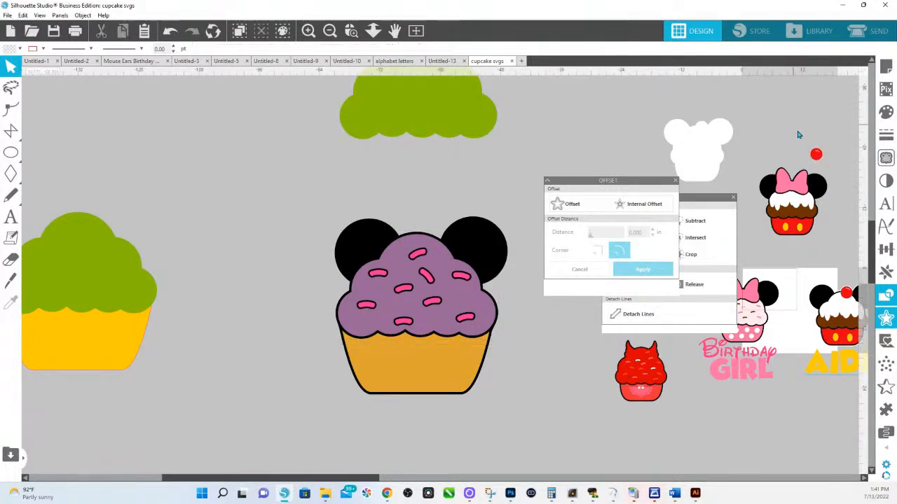
drag(817, 154, 614, 170)
drag(492, 204, 424, 243)
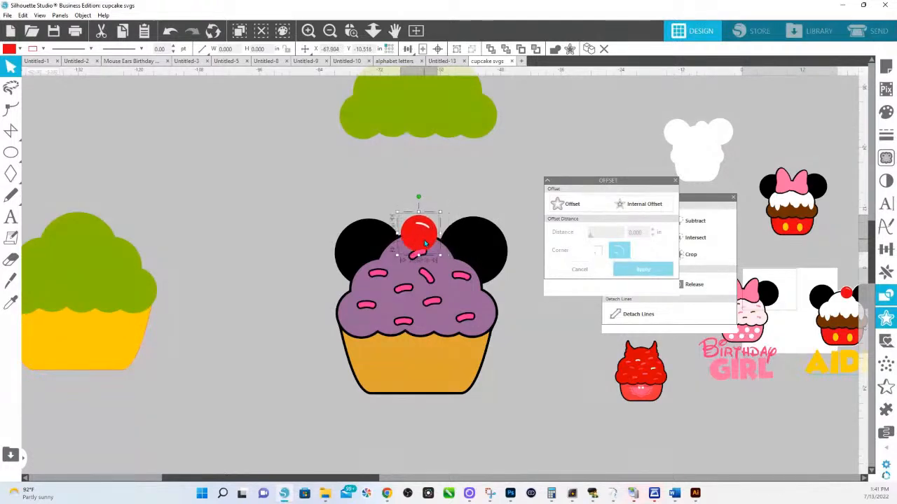
click(446, 201)
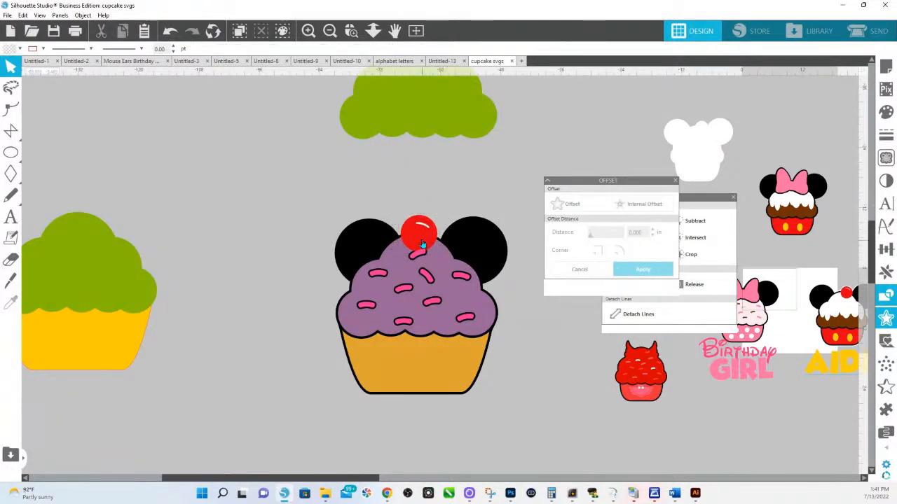
Create a 0.5 in outward offset around the cherry.
click(409, 227)
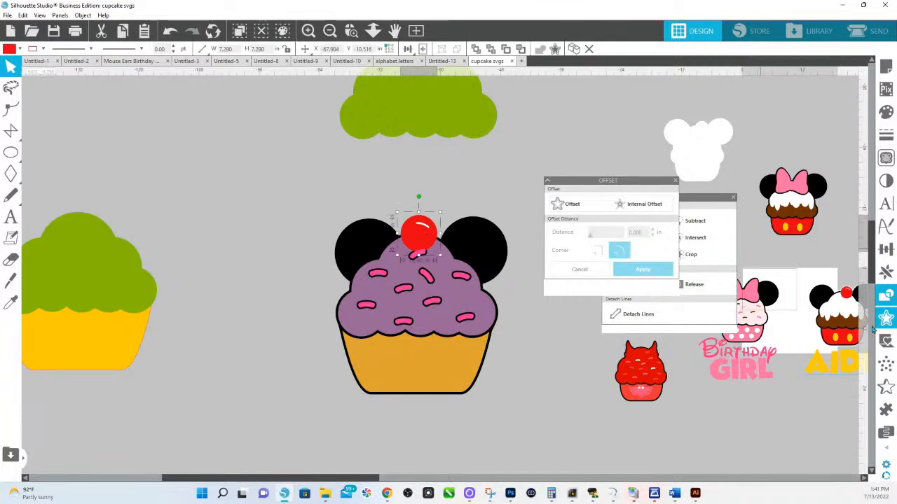
click(572, 203)
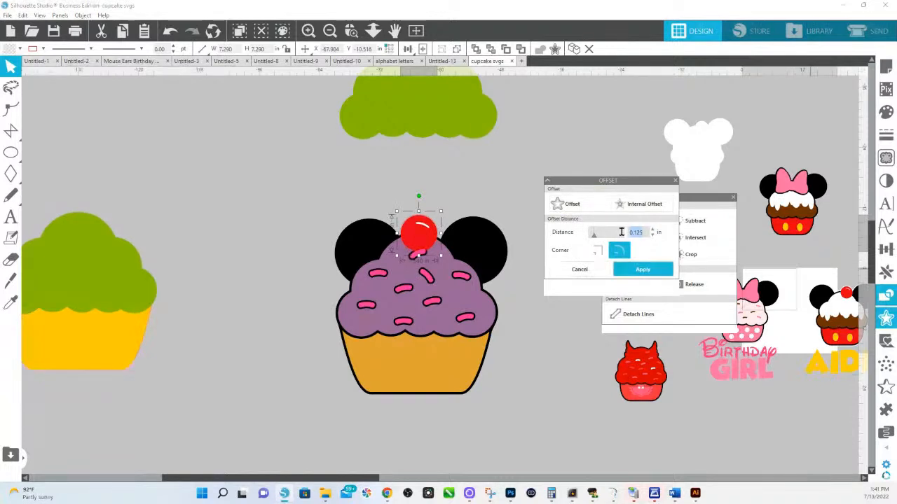
text(.5)
key(Return)
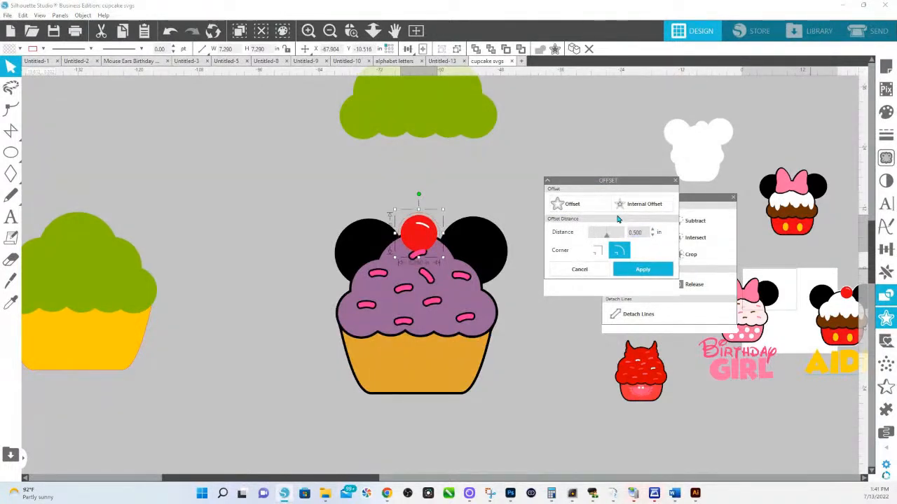
click(644, 271)
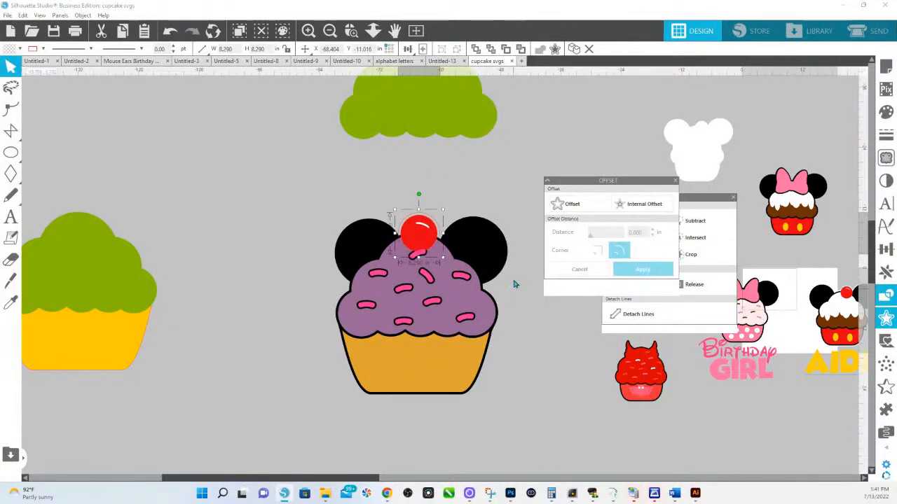
click(441, 181)
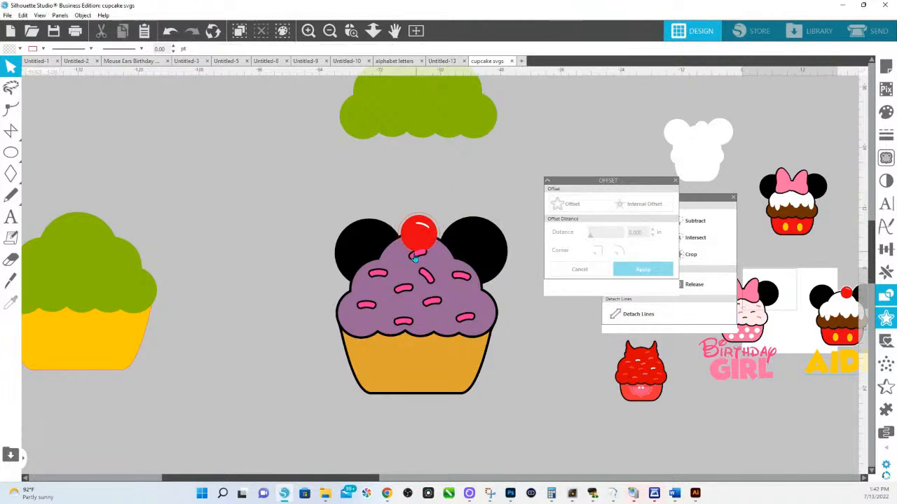
Fill the offset circle around the cherry with yellow-green and bring it to the front.
click(415, 259)
key(i)
key(Escape)
key(v)
click(413, 214)
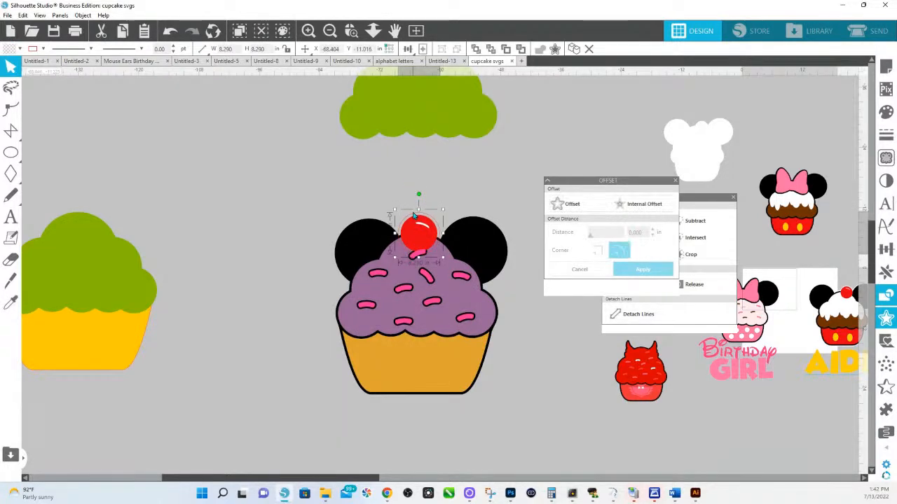
click(886, 112)
click(798, 159)
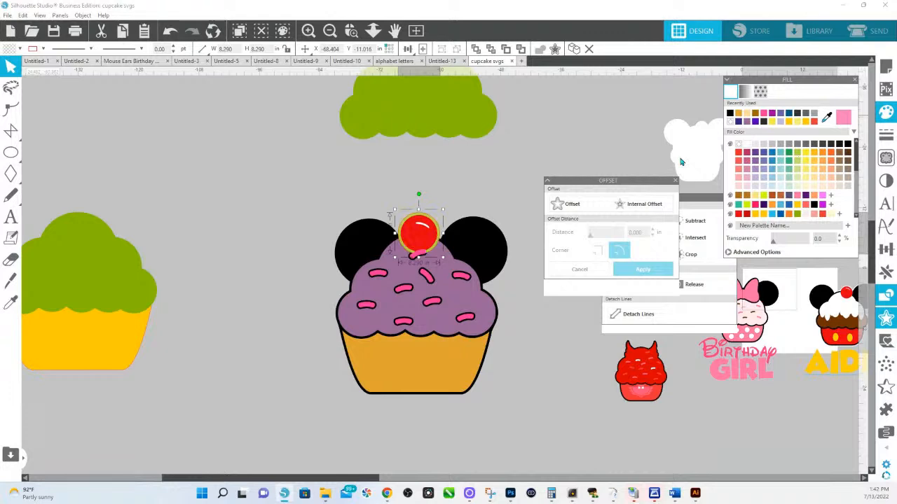
right_click(425, 215)
click(414, 219)
right_click(413, 219)
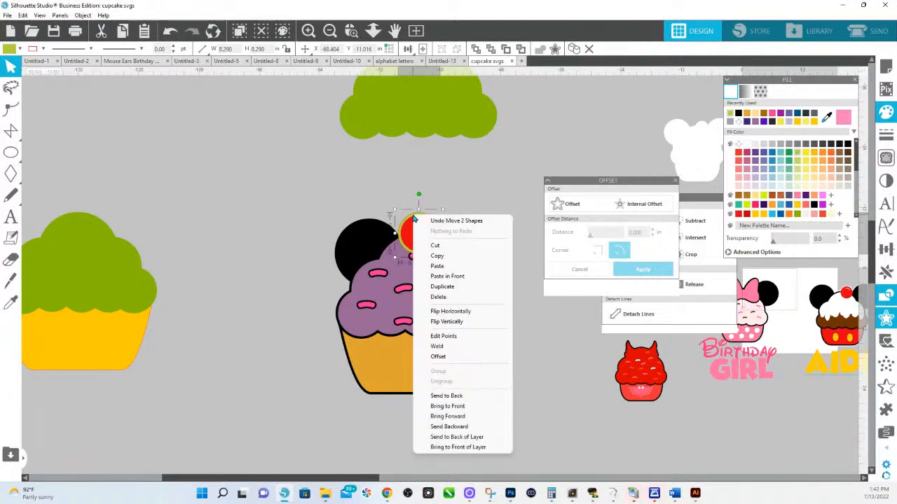
click(462, 406)
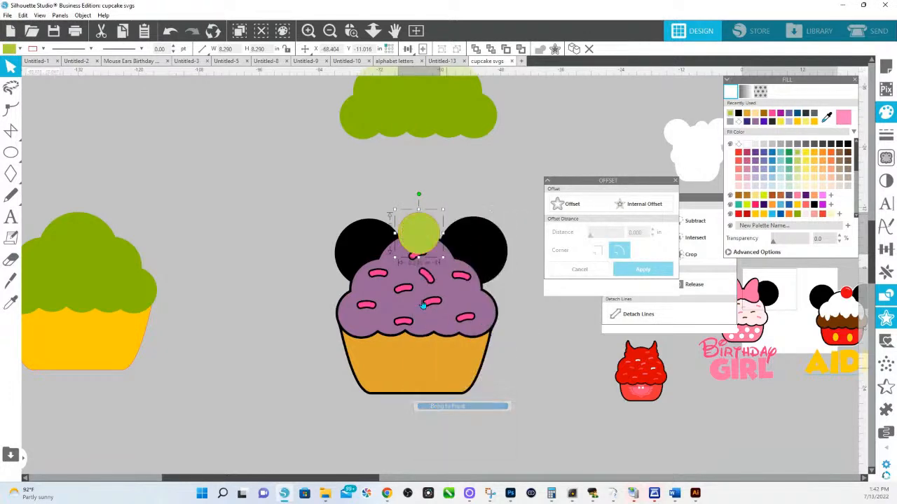
click(415, 262)
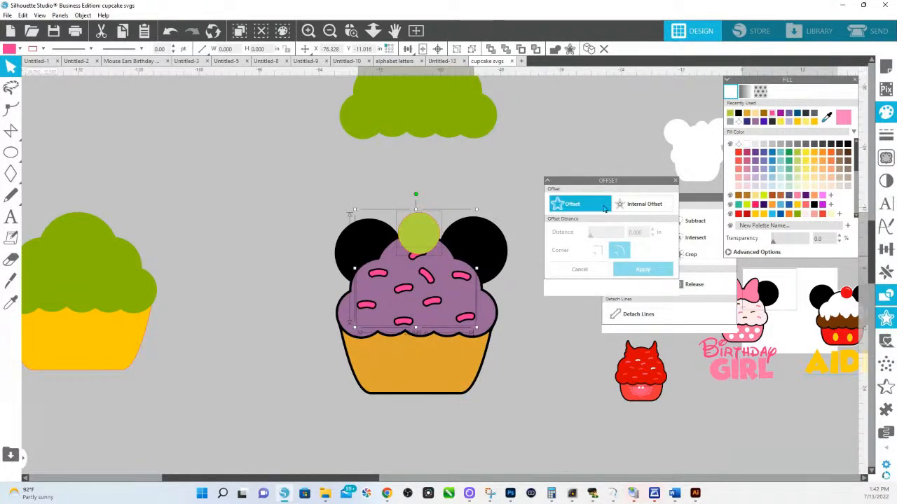
click(695, 207)
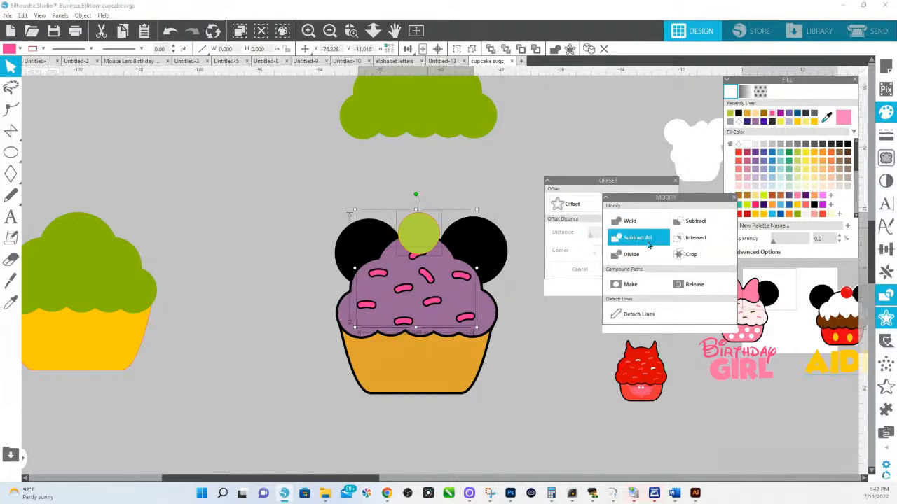
click(442, 200)
click(428, 230)
shift+click(439, 261)
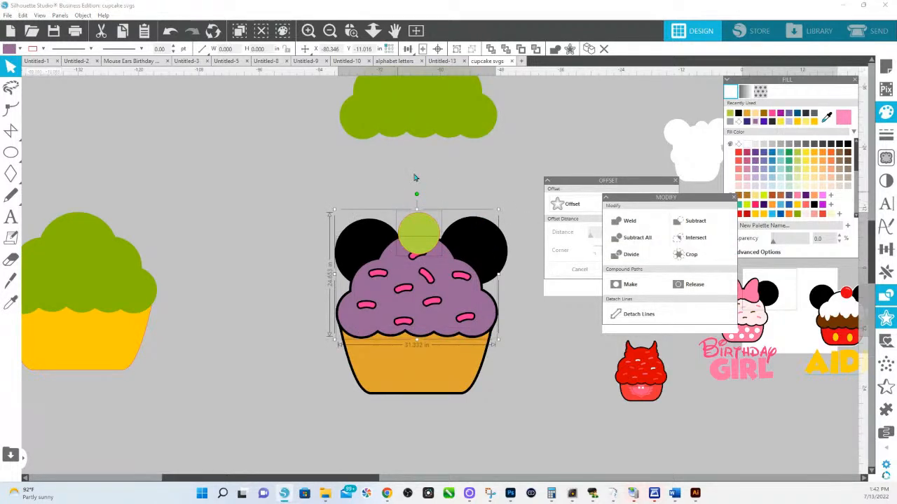
Weld the cherry offset to the black outline layer and send the welded layer behind the cupcake.
click(415, 224)
shift+click(468, 224)
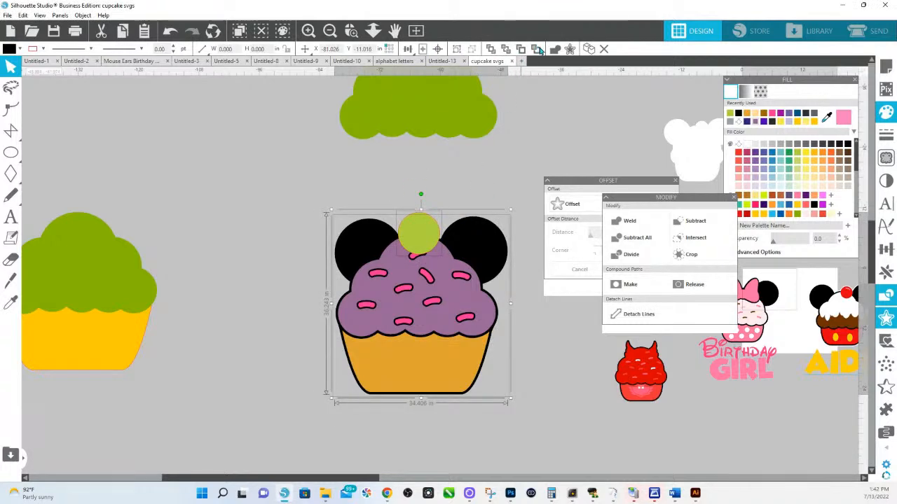
click(537, 51)
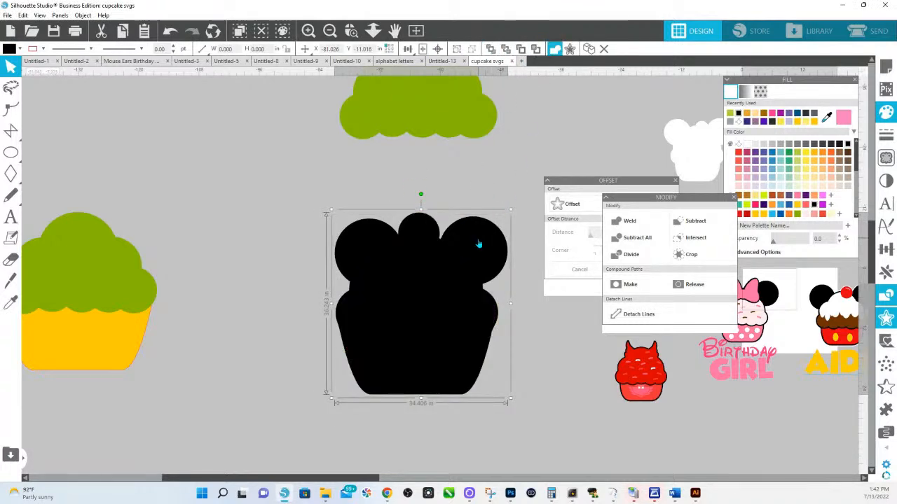
right_click(478, 243)
click(526, 421)
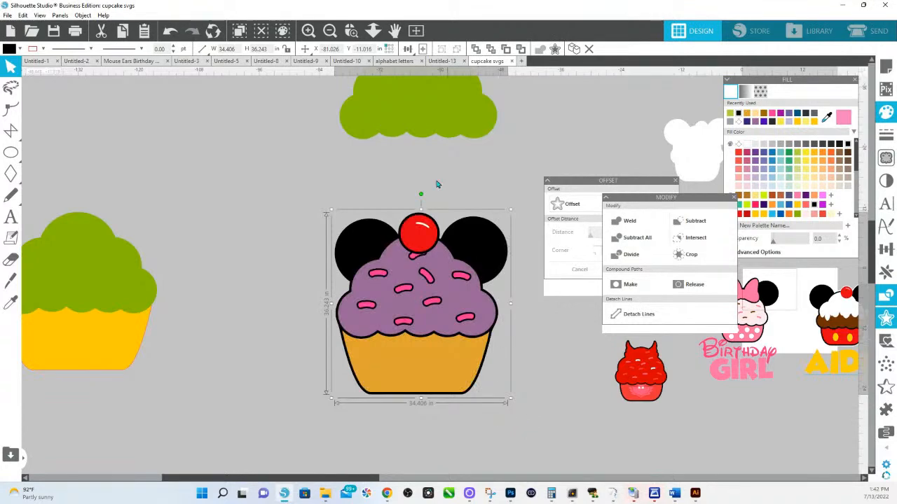
Move the welded black layer out from behind the cupcake to check its silhouette, and undo the move.
click(479, 190)
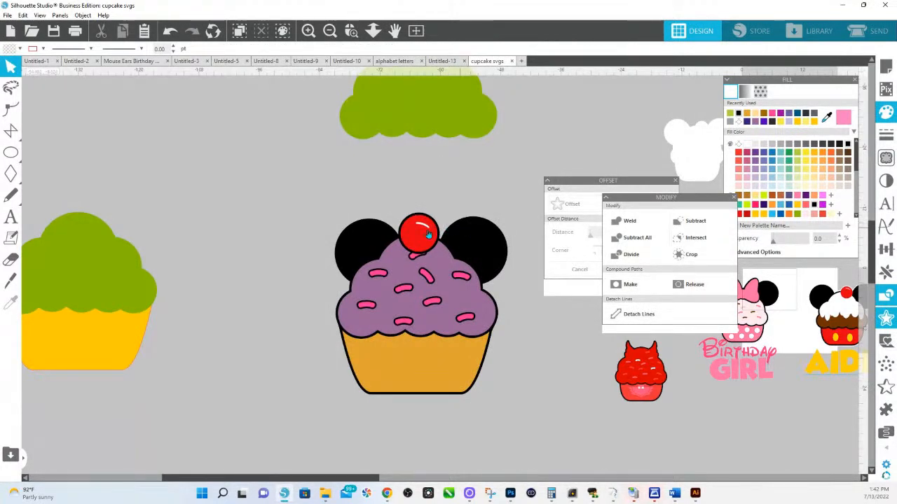
drag(457, 234, 430, 193)
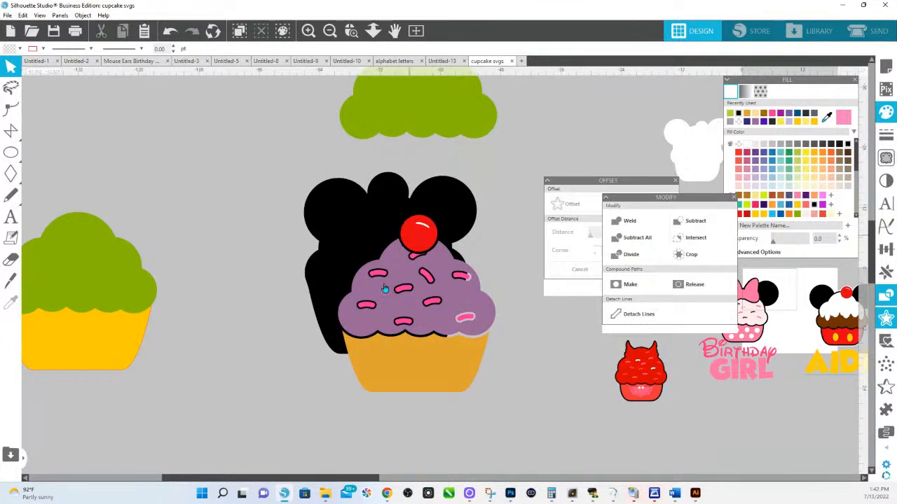
key(ctrl+z)
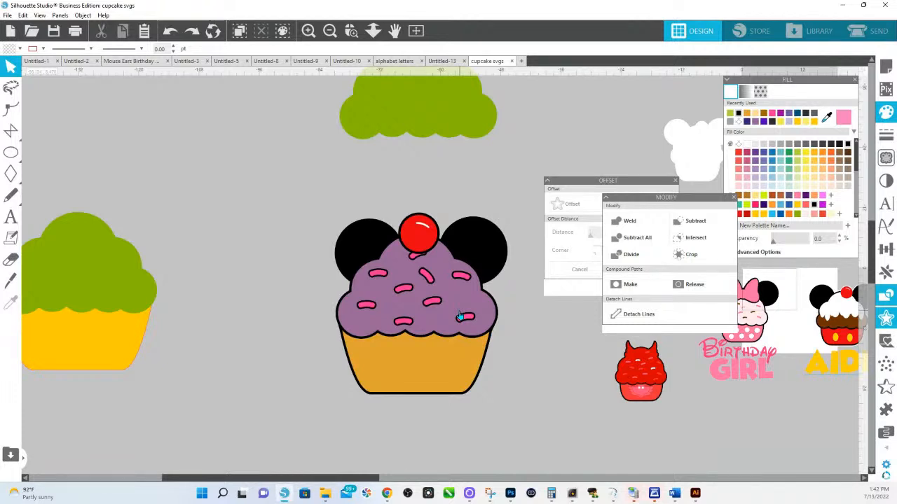
Examine the finished themed cupcakes and the Mouse Ears Birthday Girl Design document, and return to the cupcake svgs document.
drag(722, 402, 309, 422)
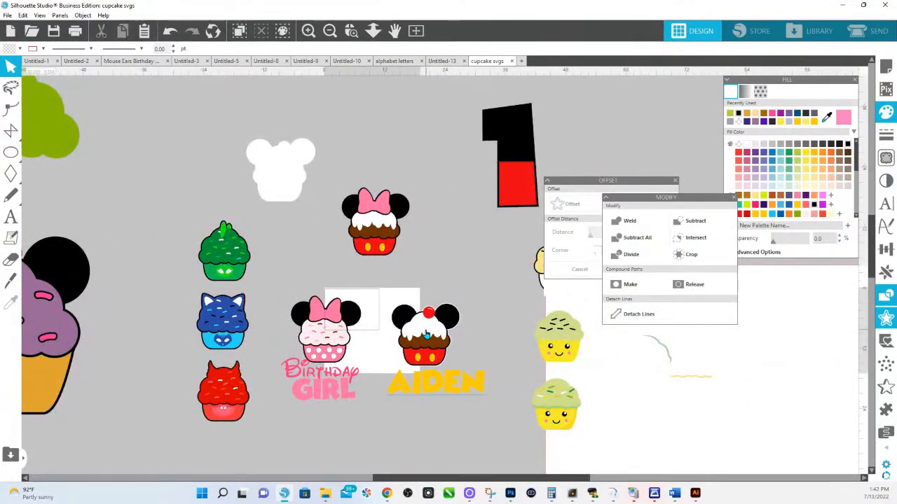
drag(451, 387, 356, 371)
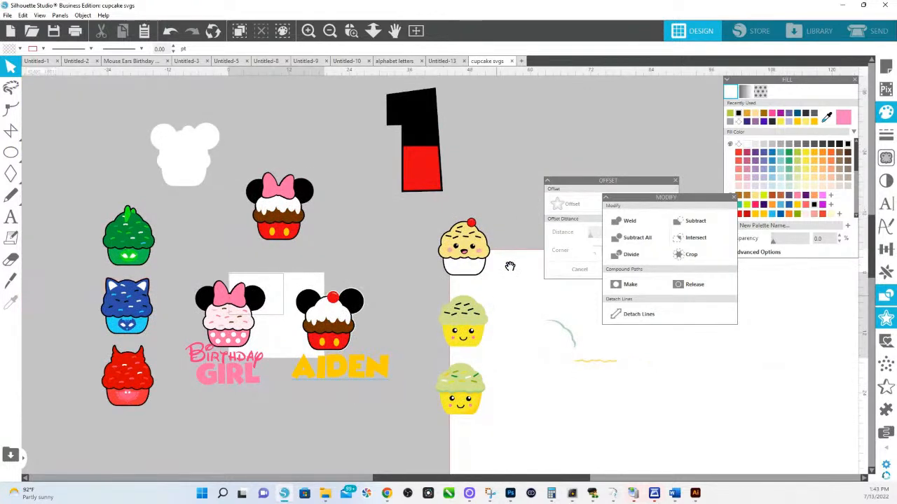
drag(141, 346, 416, 318)
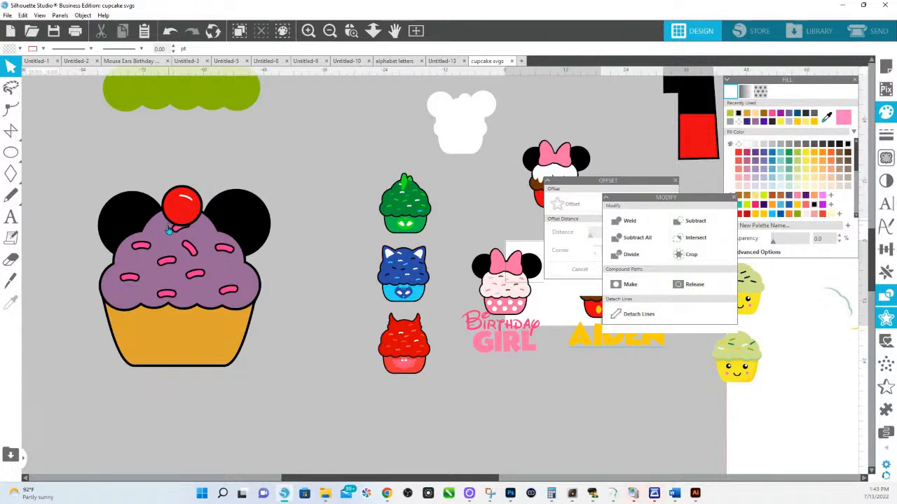
click(373, 30)
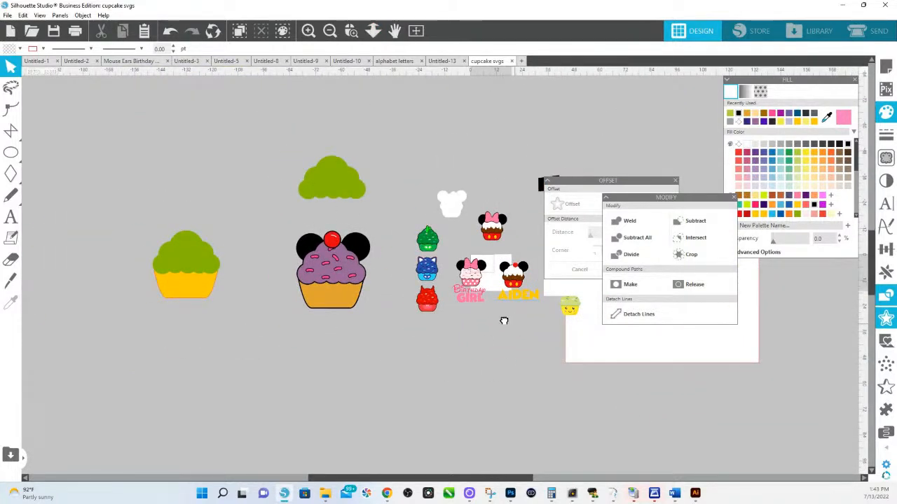
drag(515, 323, 434, 341)
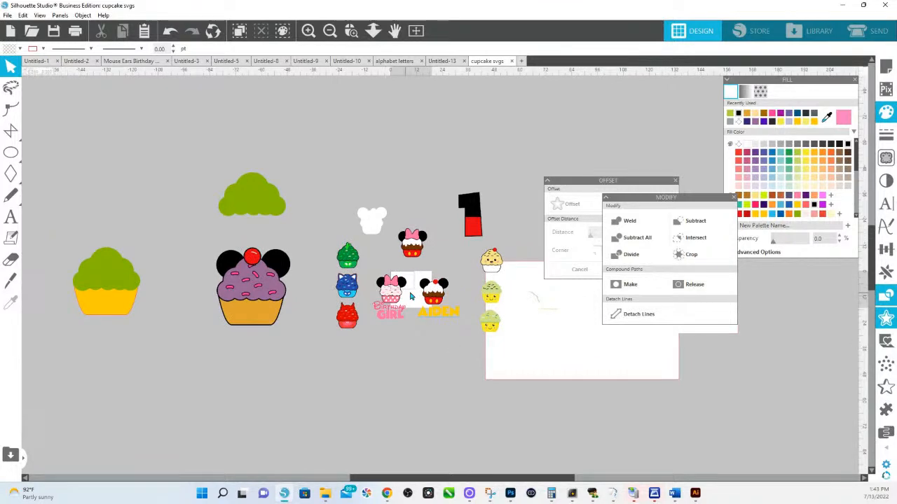
click(351, 30)
drag(374, 270, 489, 328)
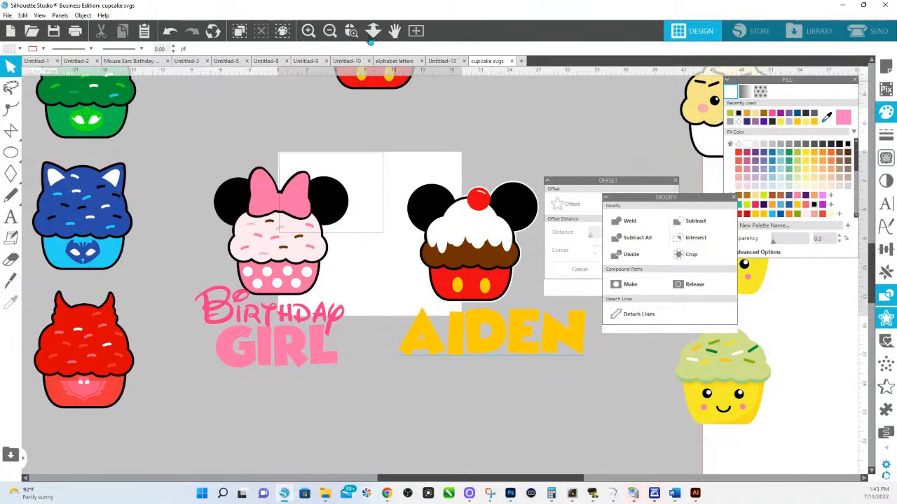
click(110, 65)
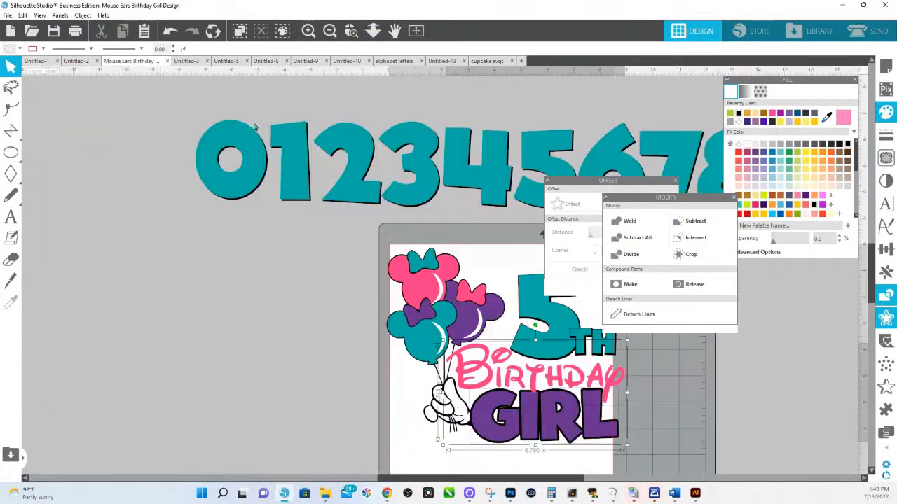
drag(447, 254, 346, 280)
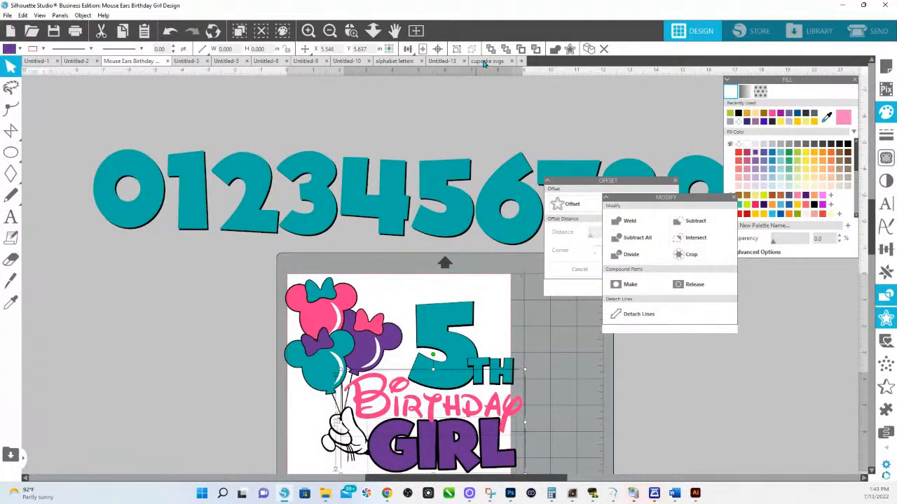
click(481, 63)
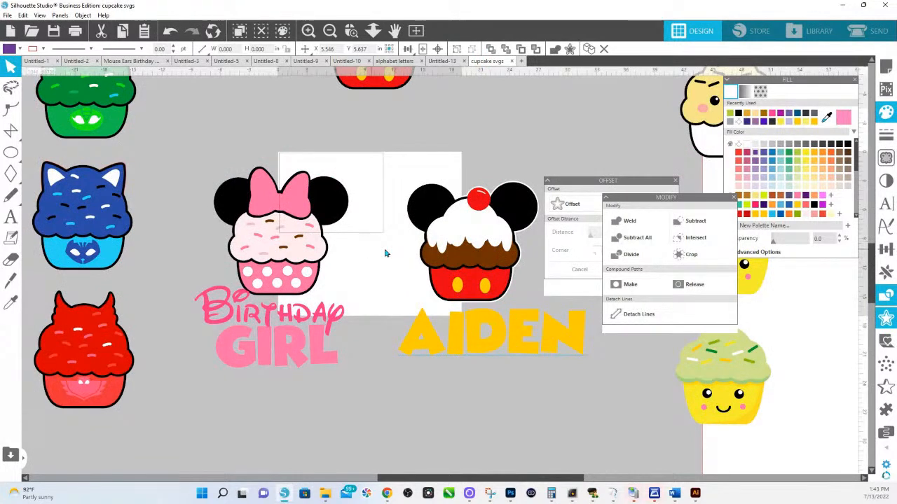
click(385, 251)
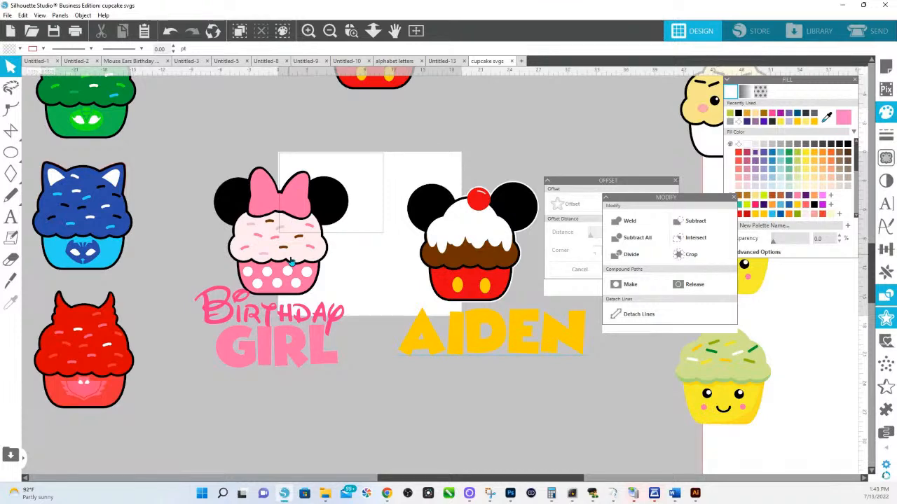
Delete the sprinkles from the pink-bow mouse-ears cupcake and undo the deletion.
click(297, 240)
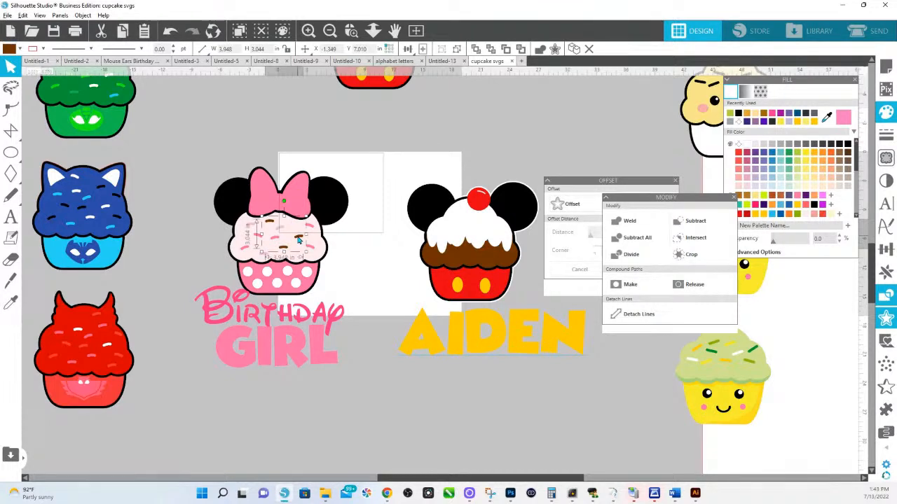
key(Delete)
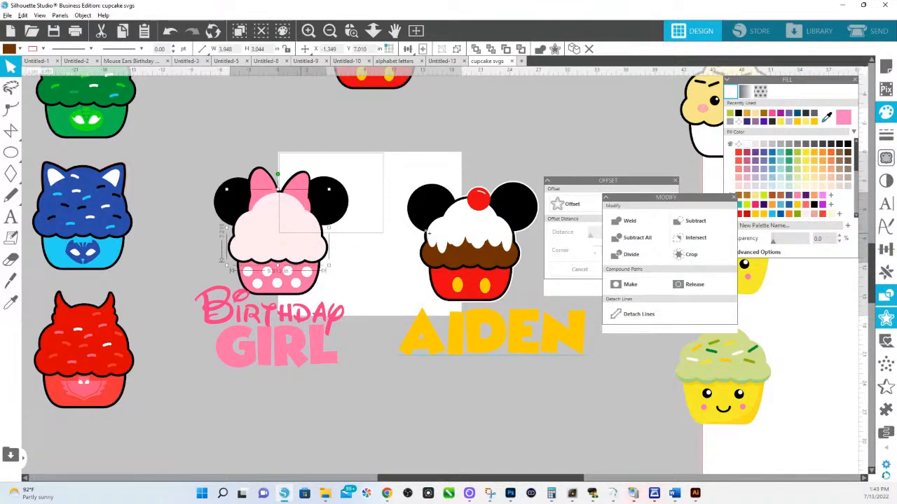
key(ctrl+z)
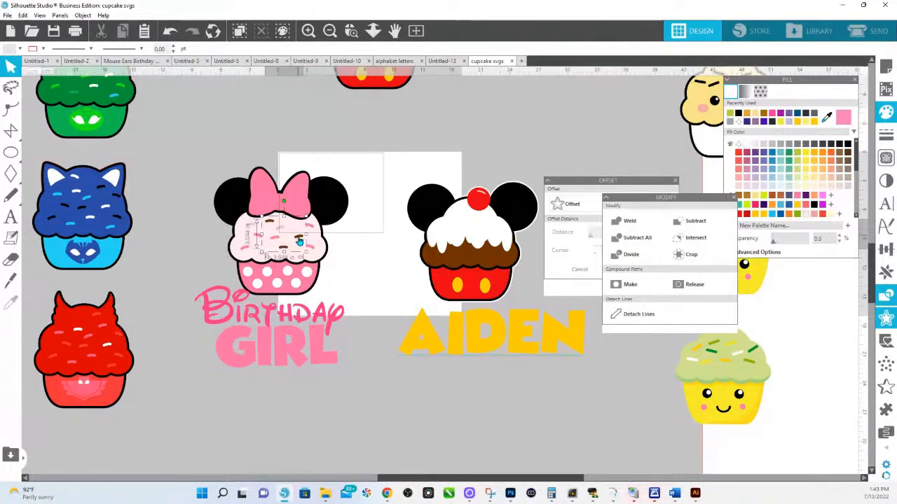
Copy the brown sprinkles from the pink-bow cupcake onto the white icing of the cherry-topped mouse-ears cupcake.
click(477, 239)
drag(477, 240, 457, 223)
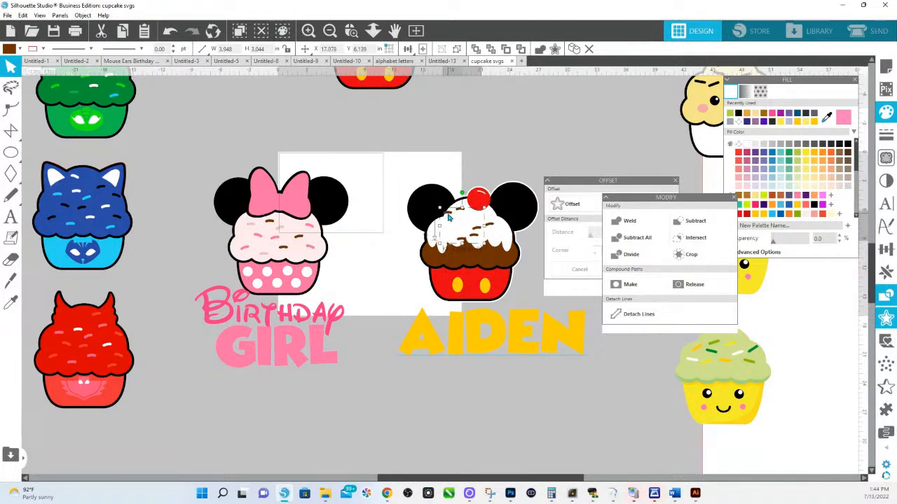
right_click(448, 215)
click(477, 370)
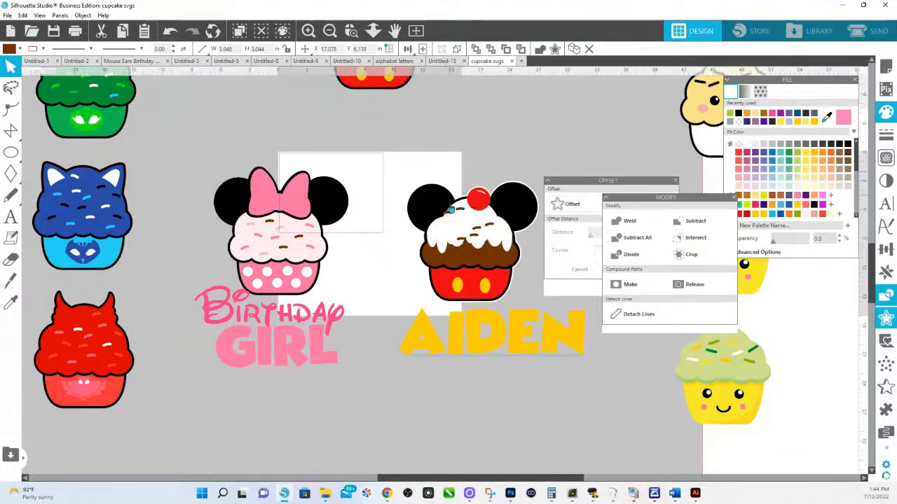
Reposition the brown sprinkle set and add rotated single sprinkles to fill the gaps across the white icing.
click(452, 223)
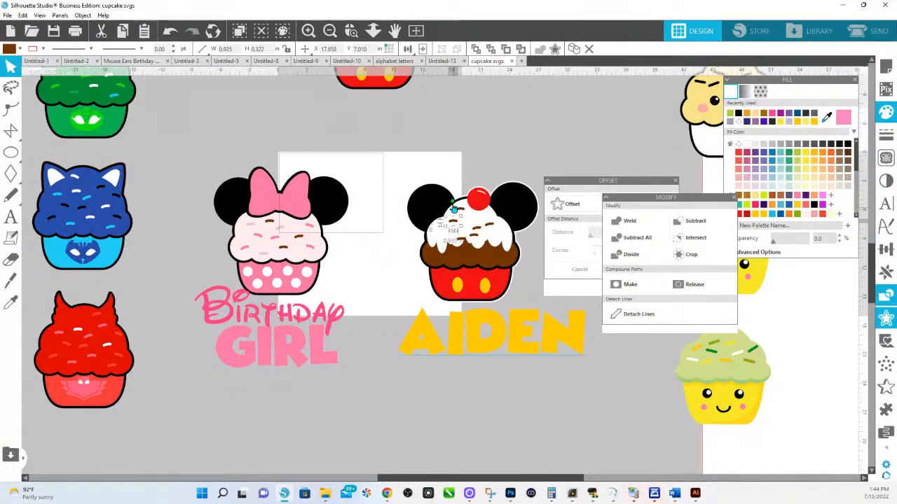
drag(451, 204, 462, 224)
click(476, 239)
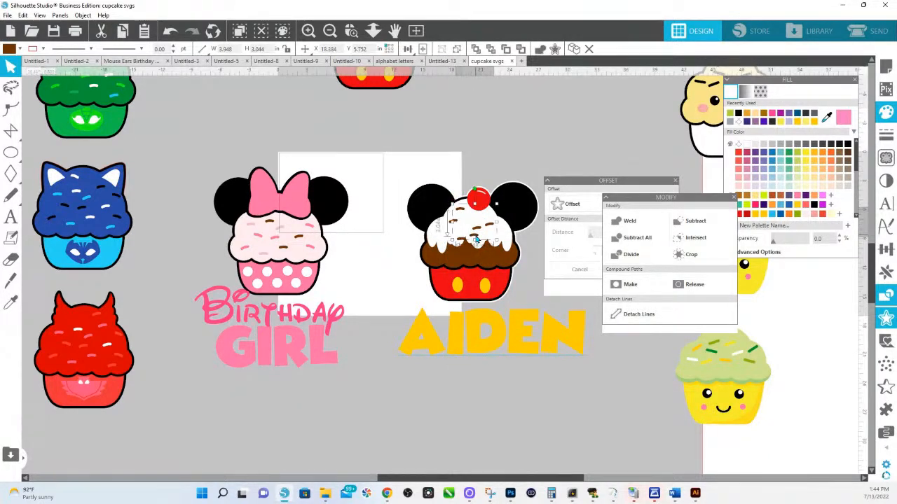
double_click(471, 237)
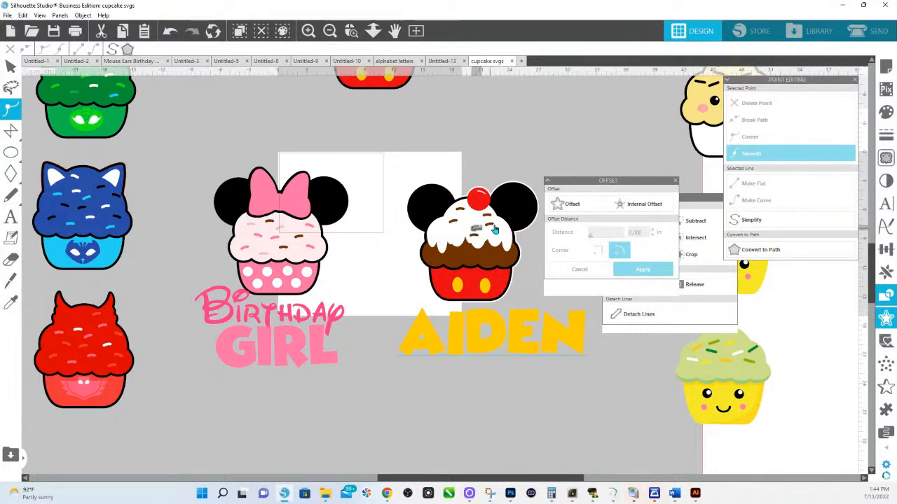
click(482, 234)
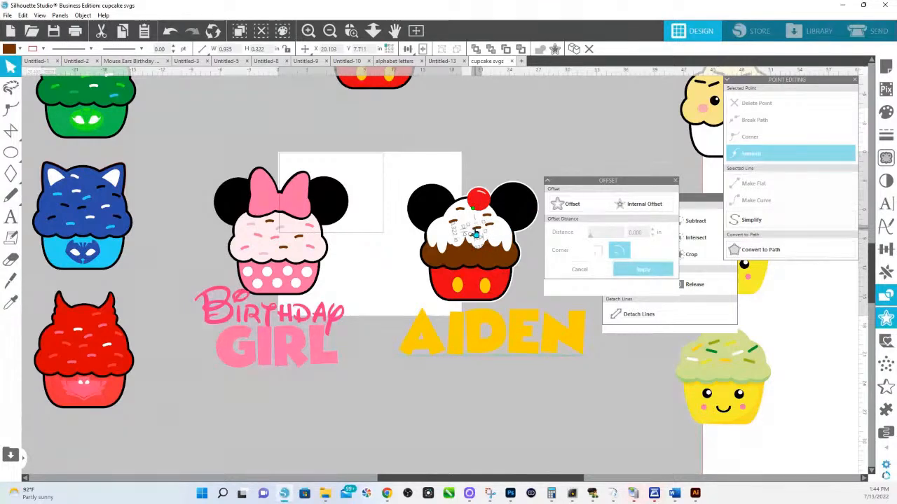
drag(446, 237, 470, 229)
click(470, 231)
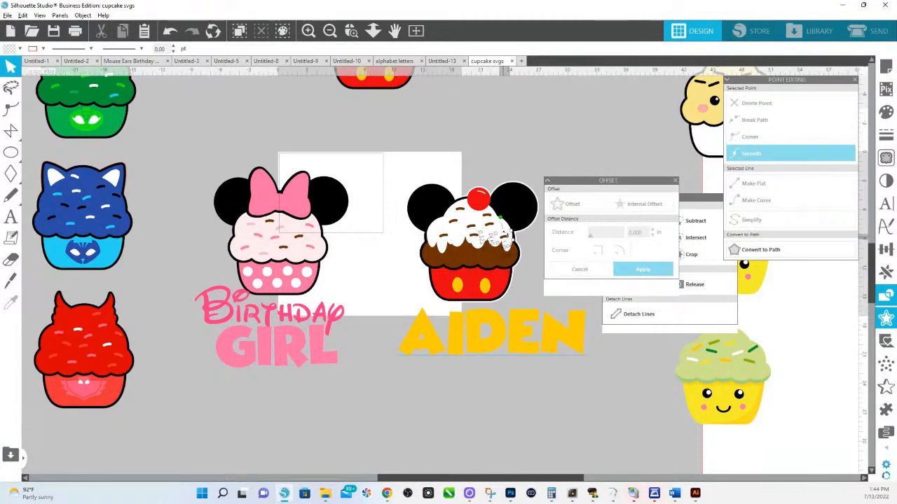
click(500, 219)
drag(501, 220, 502, 224)
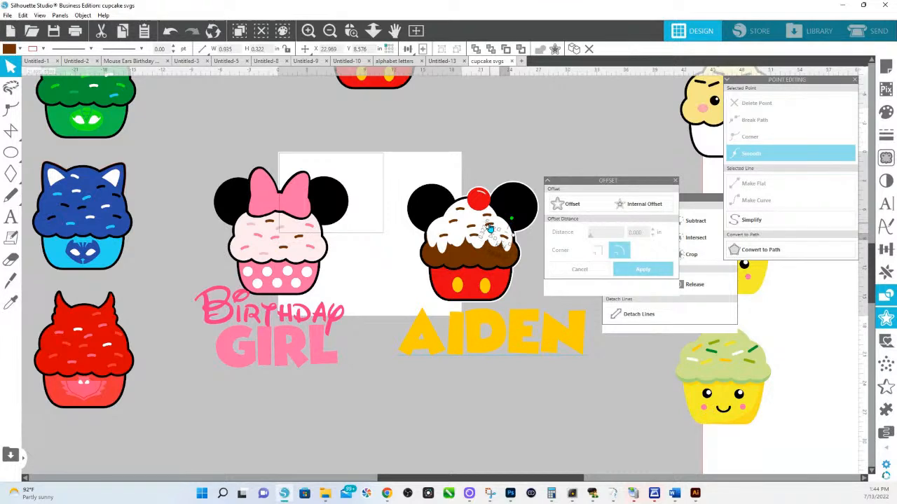
click(490, 225)
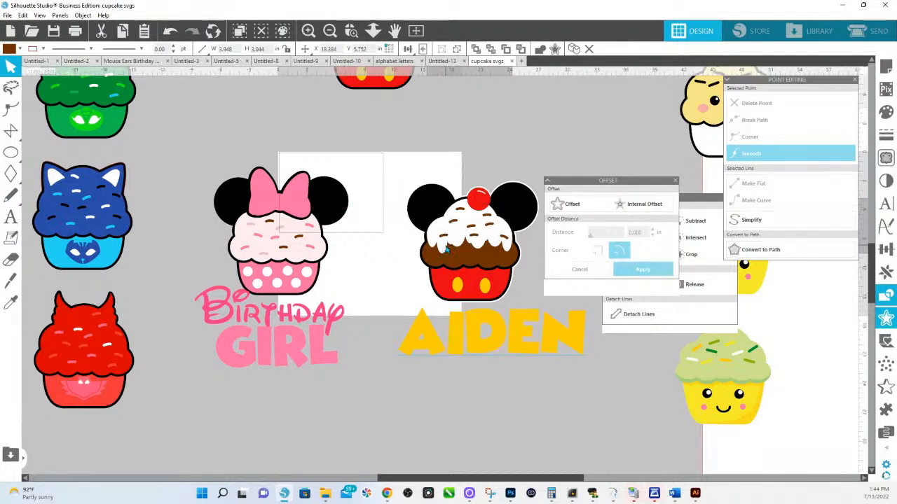
Copy the pink-bow mouse-ears cupcake with its Birthday Girl lettering from cupcake svgs and paste it into a new document.
click(467, 260)
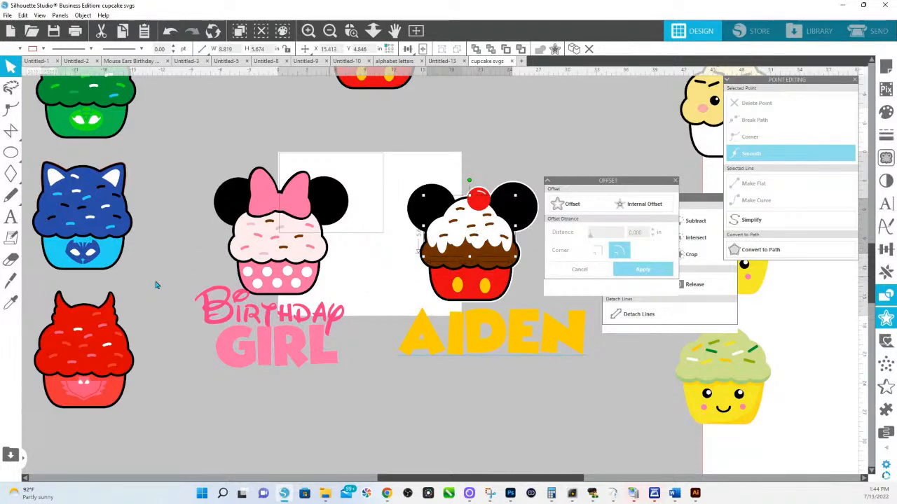
click(222, 159)
drag(222, 158, 343, 367)
key(i)
click(521, 62)
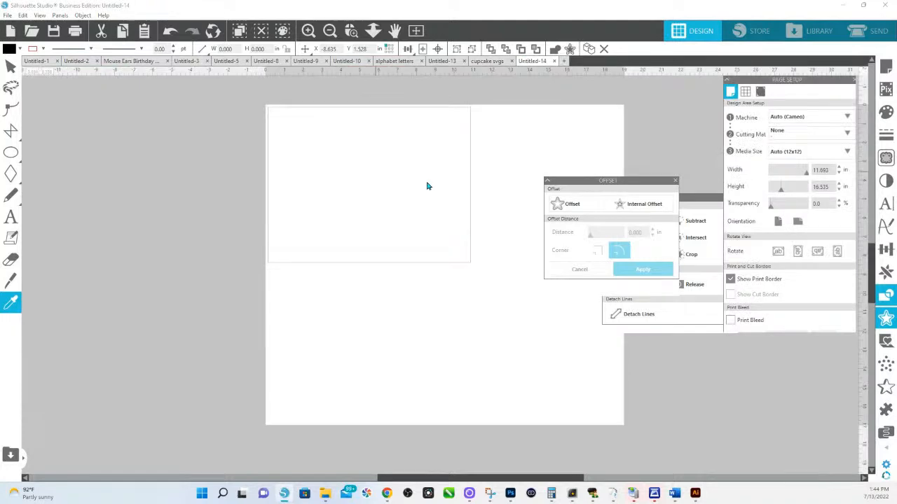
key(ctrl+v)
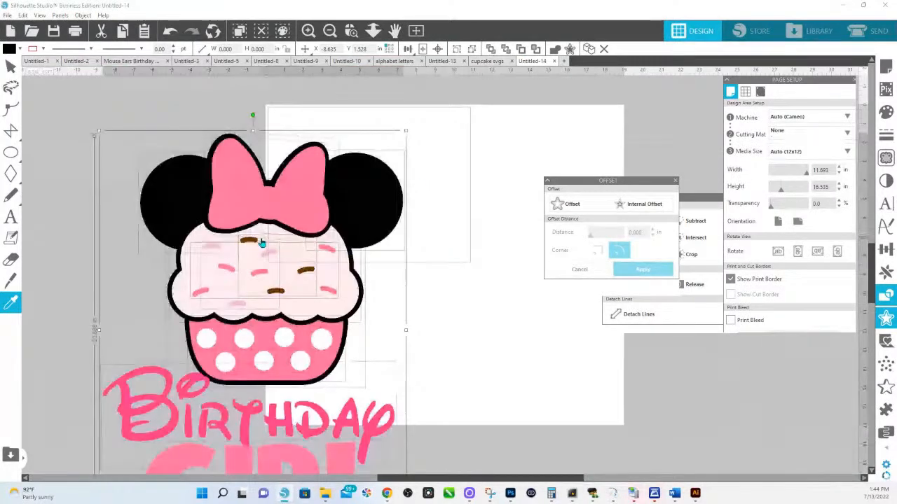
drag(529, 224, 379, 189)
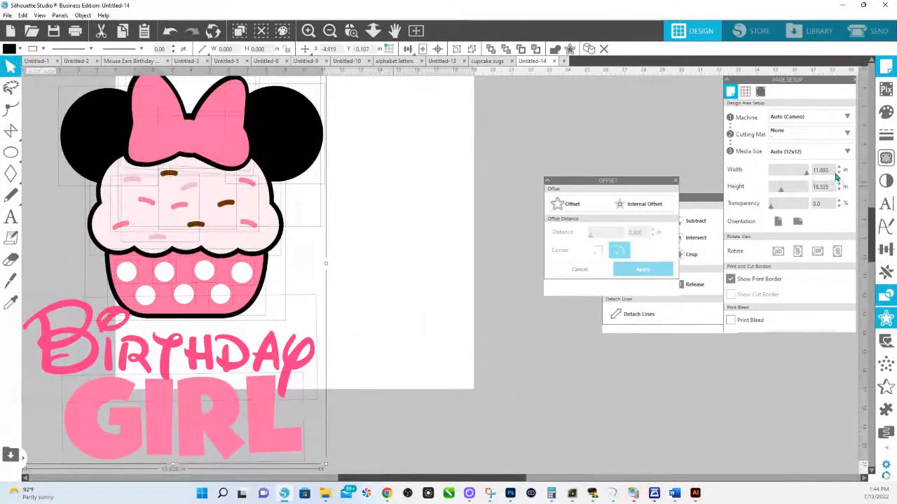
Set the new document's page size to 12 in wide by 12 in high.
drag(813, 170, 835, 169)
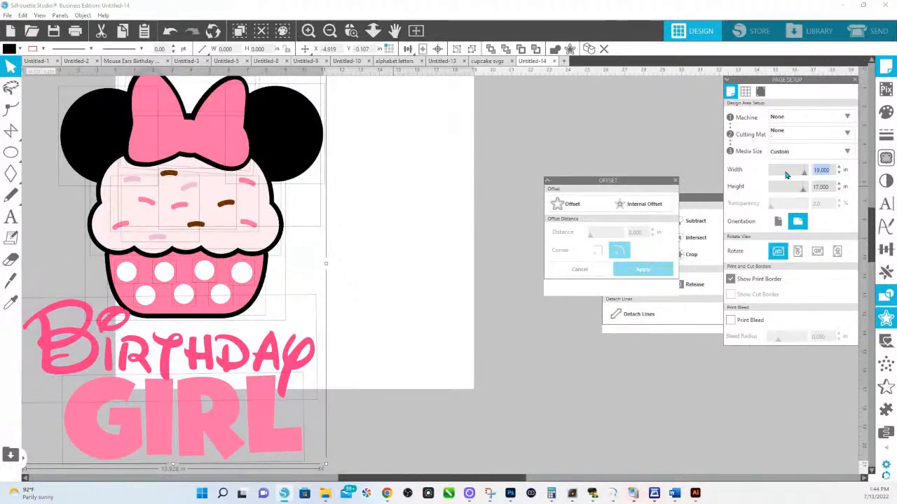
text(12)
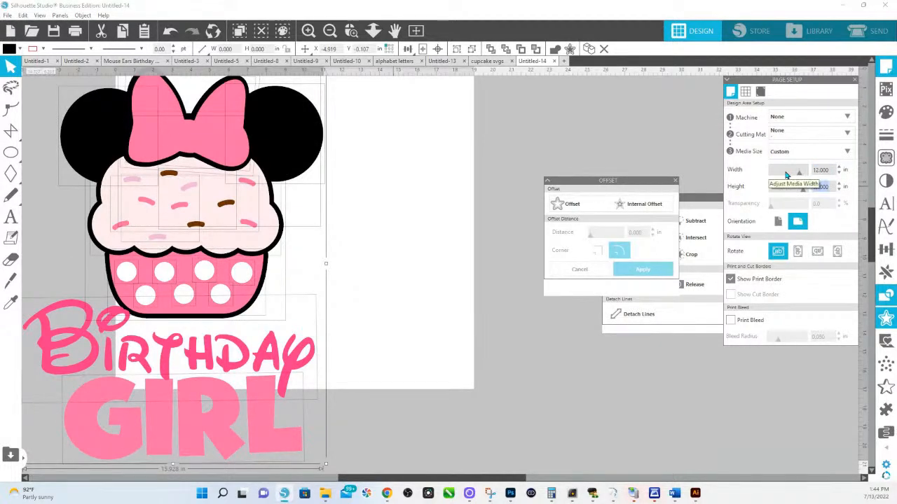
key(Tab)
text(12)
key(Return)
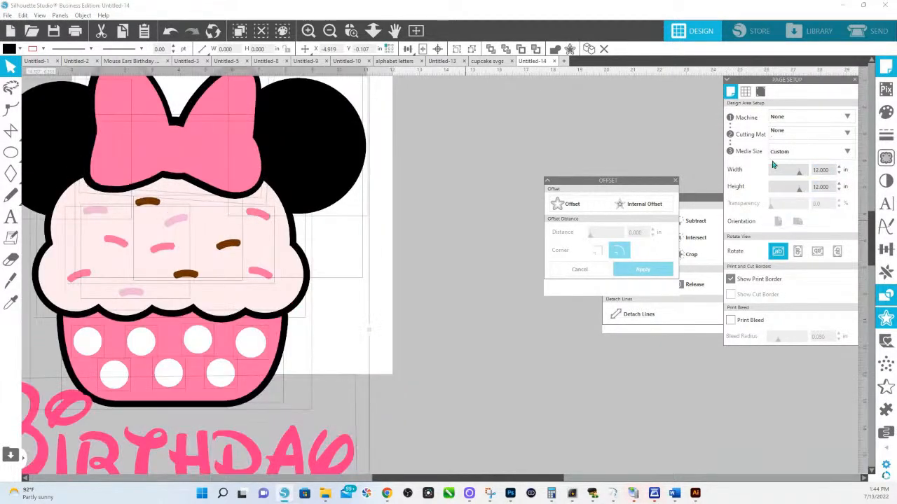
Resize the Birthday Girl cupcake design to fit within the page and adjust the position of the Birthday and GIRL lettering.
click(371, 30)
drag(368, 204, 296, 328)
drag(243, 342, 332, 198)
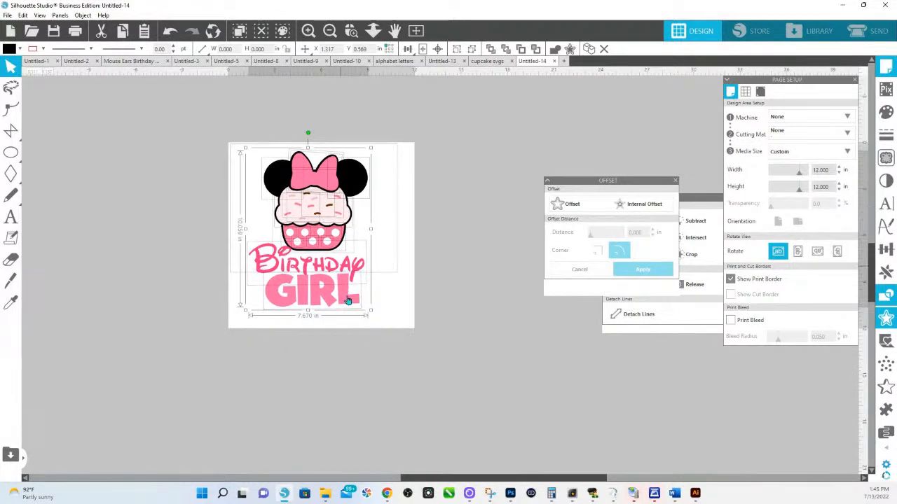
drag(370, 311, 383, 328)
click(424, 370)
drag(323, 306, 321, 310)
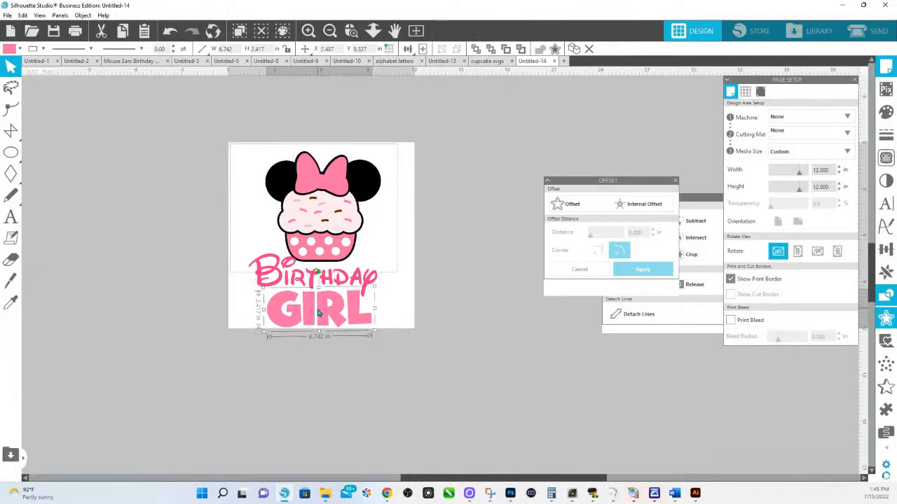
click(284, 280)
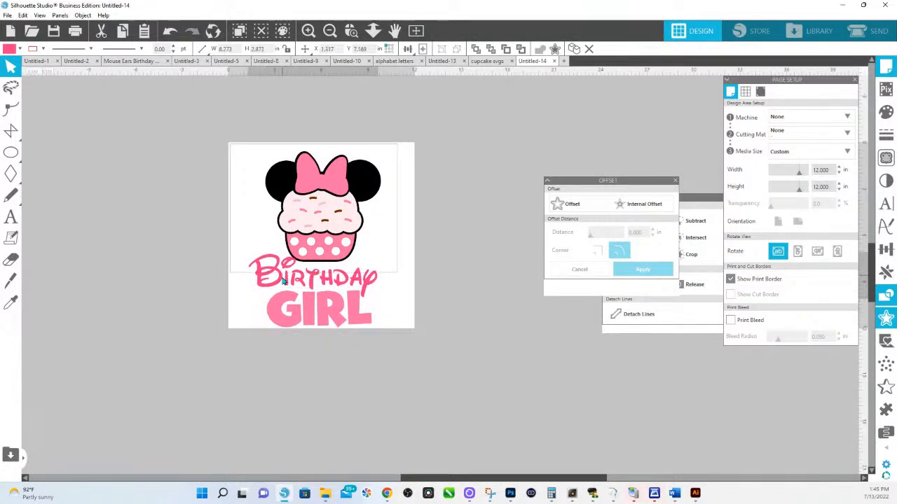
Set the line color of the light pink, pink and brown sprinkles on the cupcake's icing to transparent.
click(351, 30)
drag(231, 170, 454, 369)
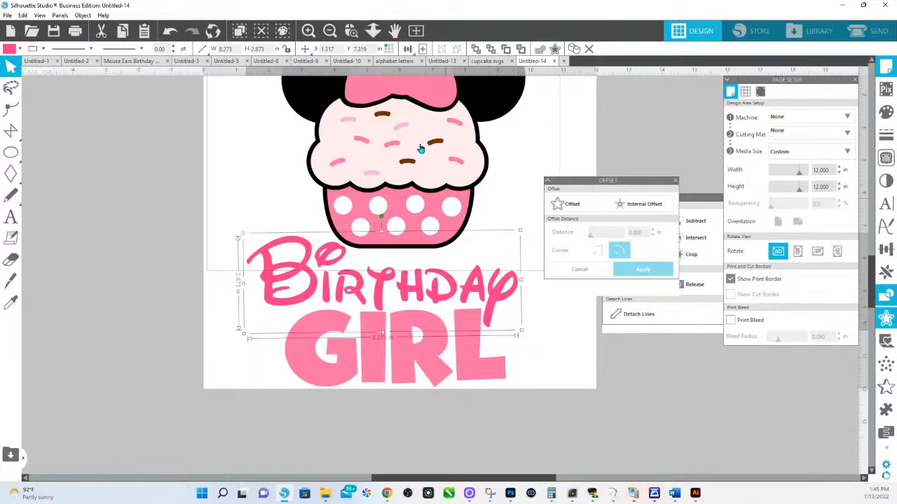
scroll(403, 156, up, 2)
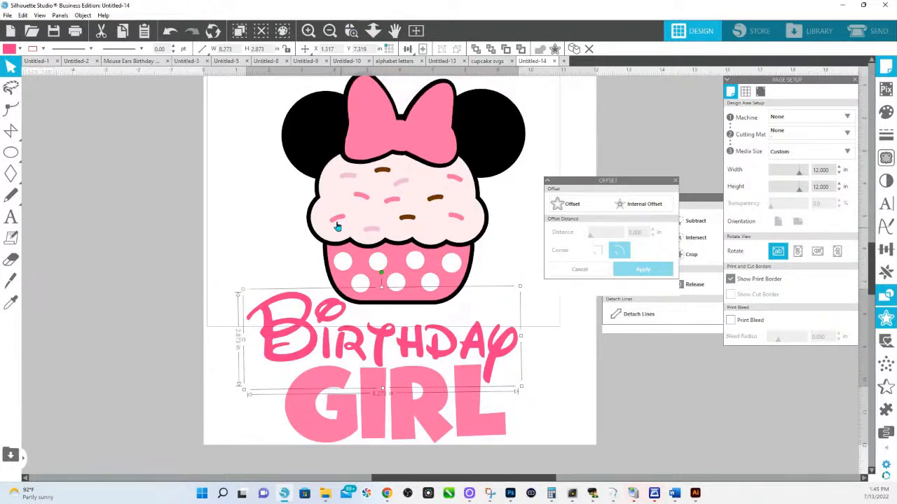
click(337, 225)
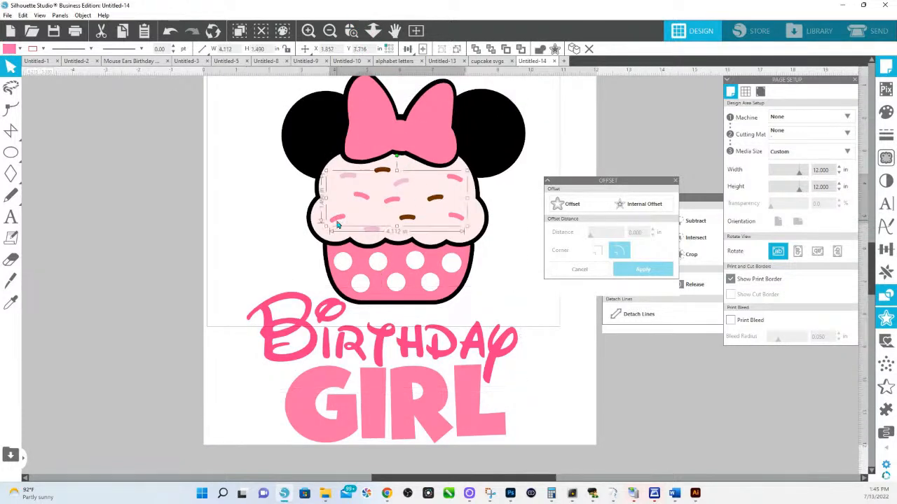
click(402, 186)
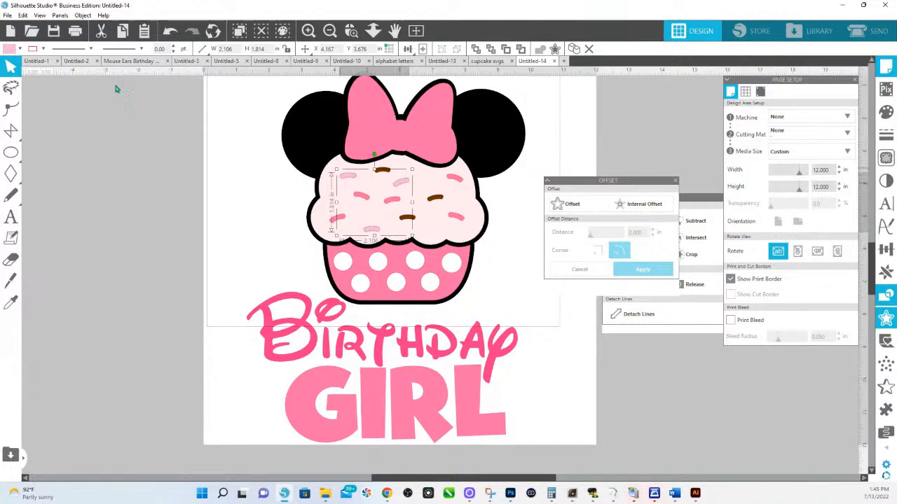
click(42, 49)
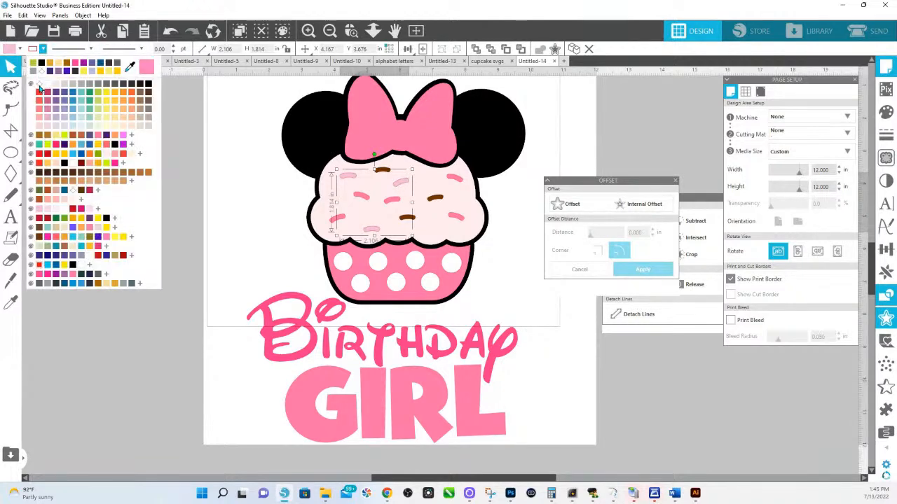
click(40, 87)
click(329, 226)
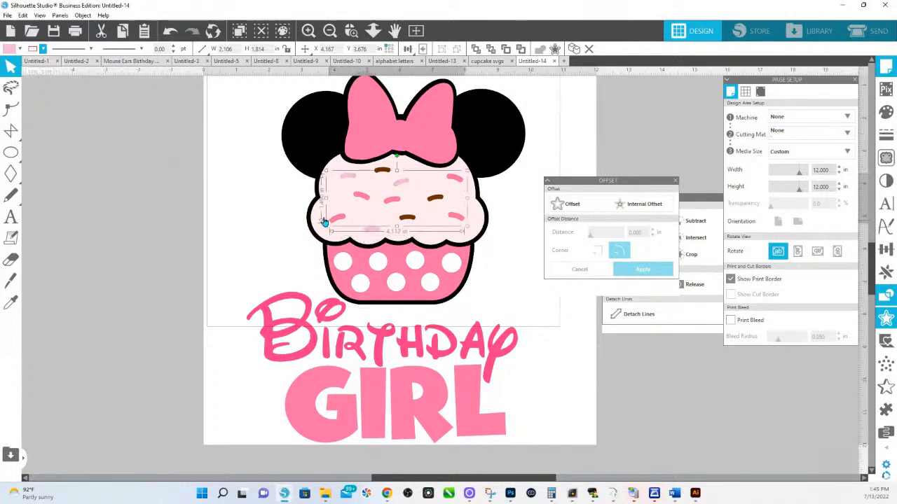
click(43, 49)
click(40, 87)
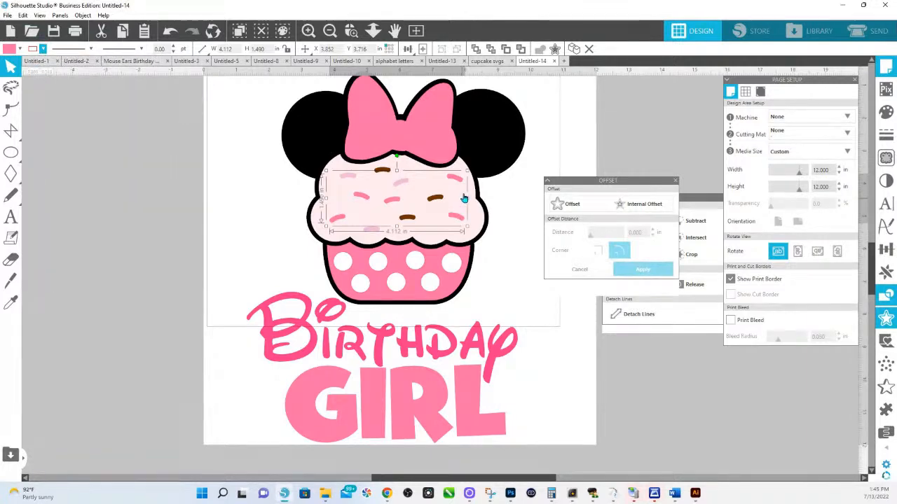
click(384, 174)
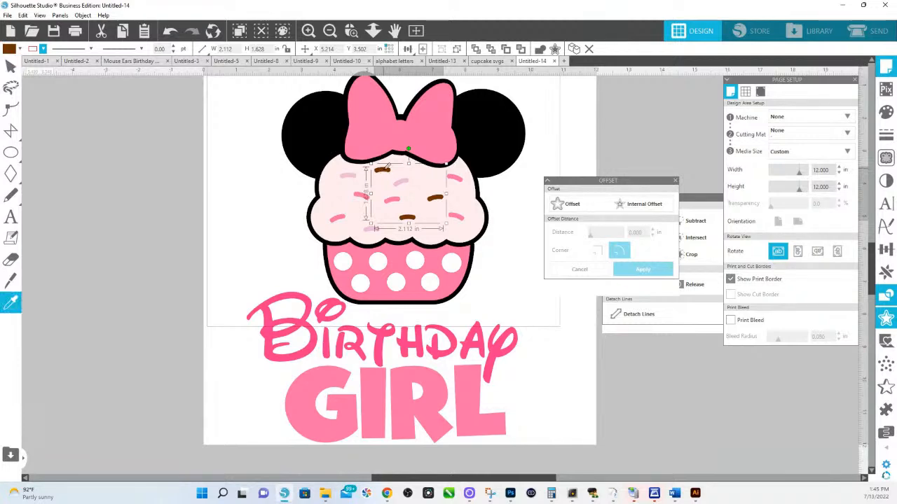
click(43, 48)
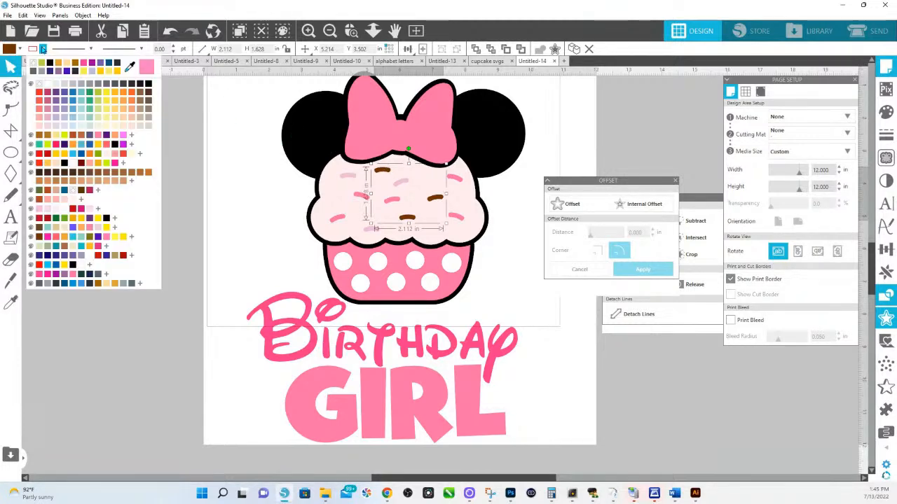
click(239, 151)
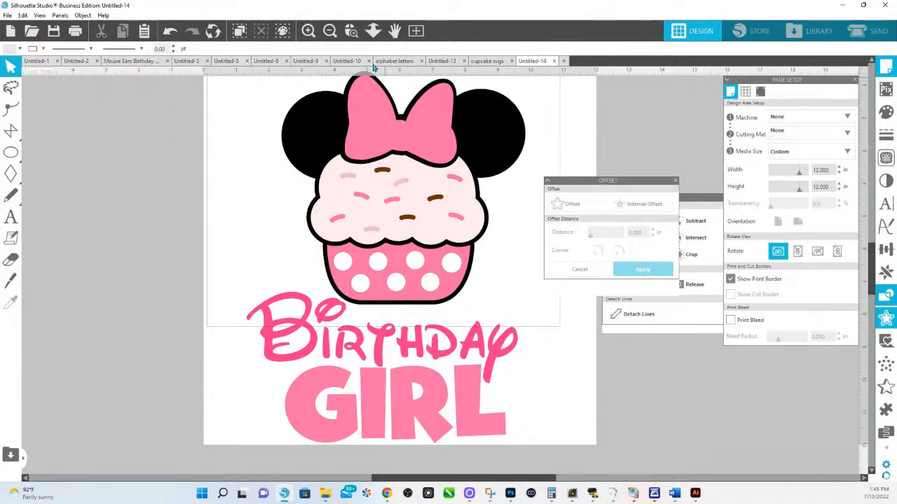
Save the document to the SILaholicsAcademy drive as a Silhouette Studio V3 file named Minnie Cupcake SVG LIVE.
click(372, 36)
drag(377, 239, 397, 191)
right_click(397, 192)
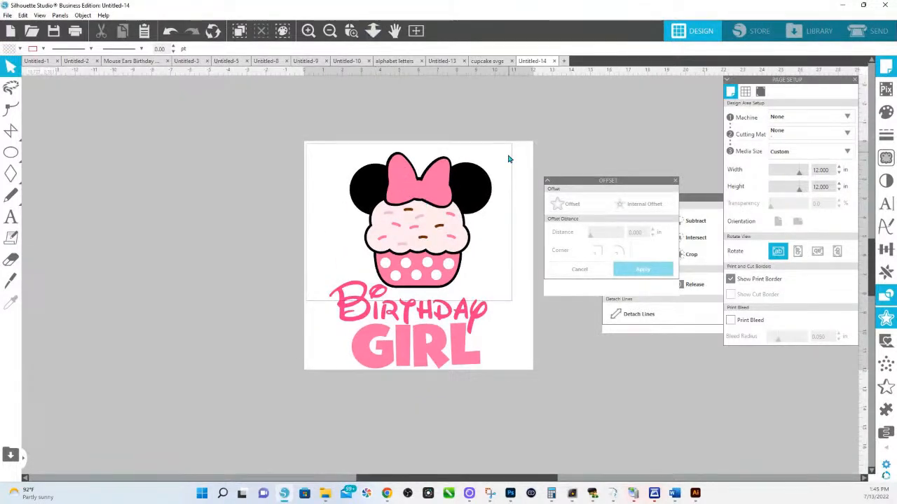
click(7, 15)
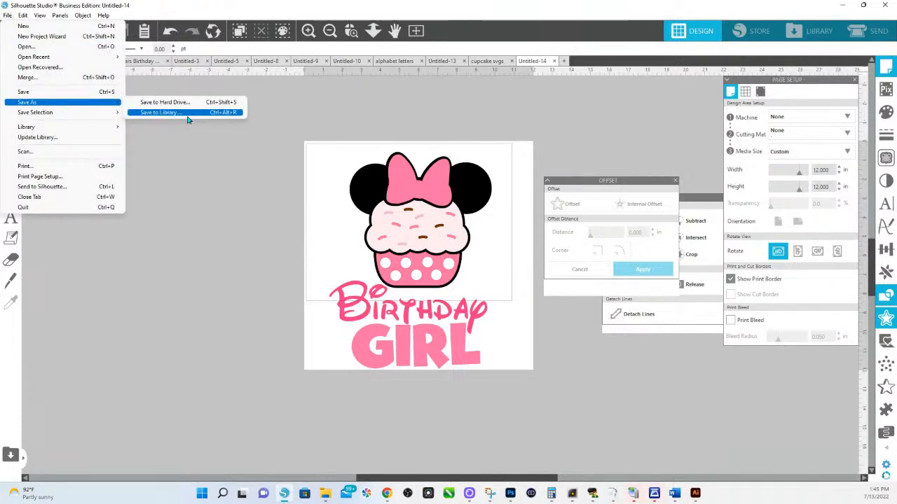
click(187, 107)
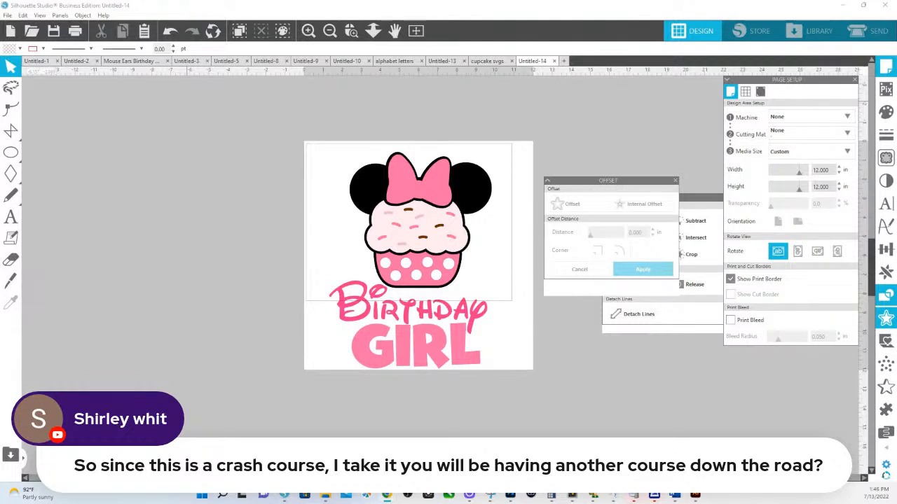
key(ctrl+s)
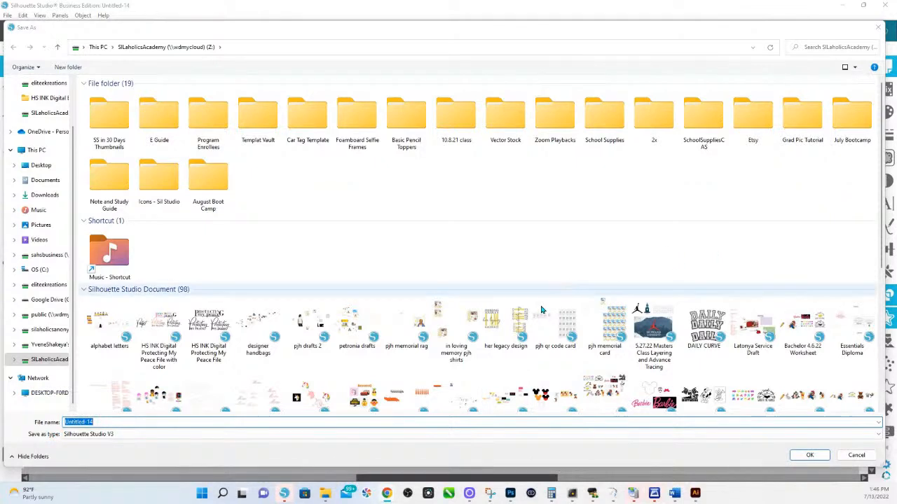
click(103, 425)
drag(102, 425, 29, 413)
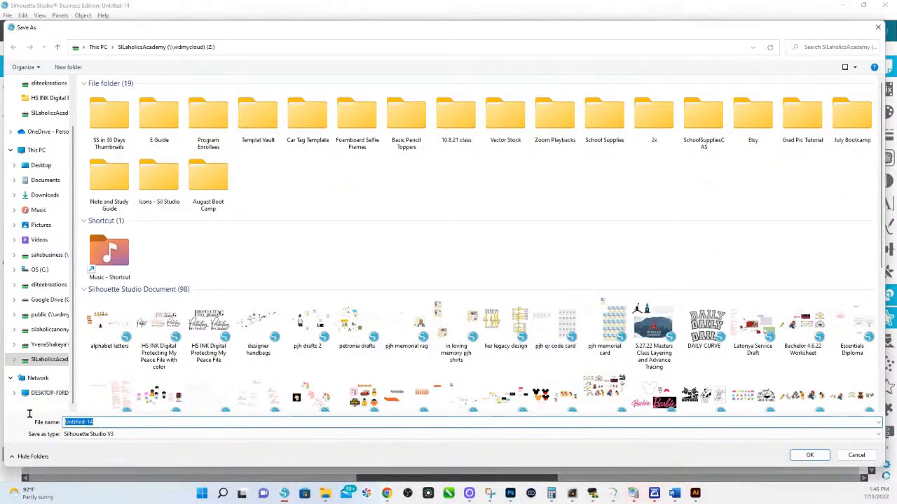
text(Minni)
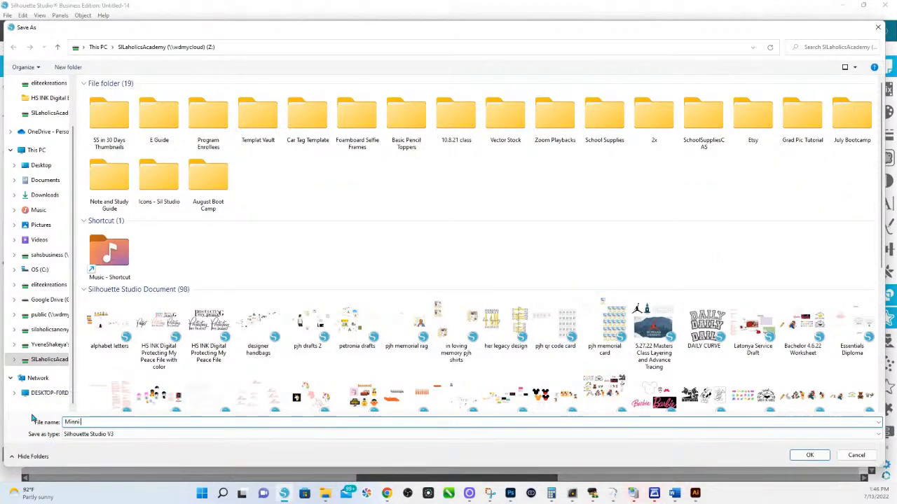
text( Cupcake SVG LIVE)
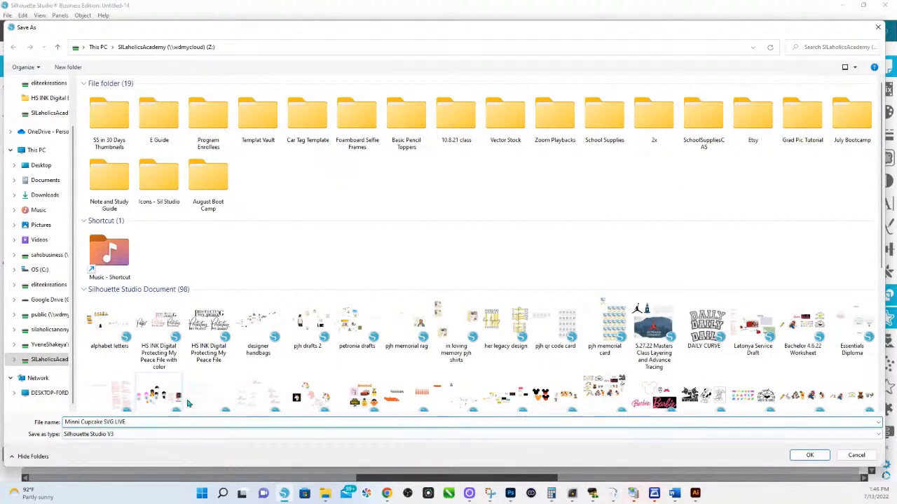
click(79, 421)
text(ie)
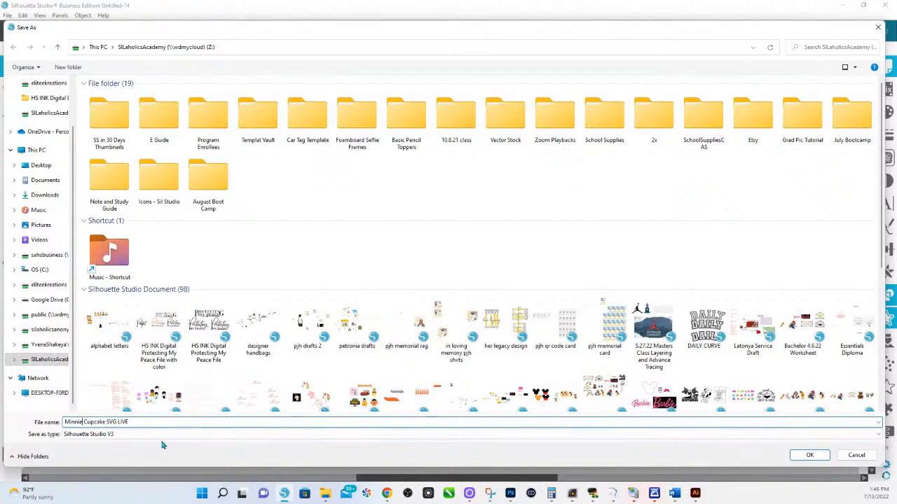
click(804, 457)
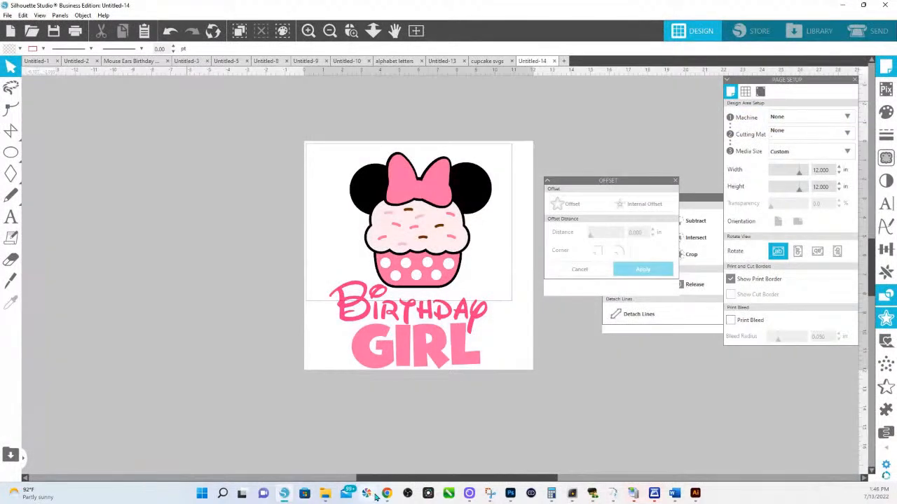
Switch to Chrome, search Google for "ideas r us" in a new tab and open the Studio to SVG Converter page.
mouse_move(386, 493)
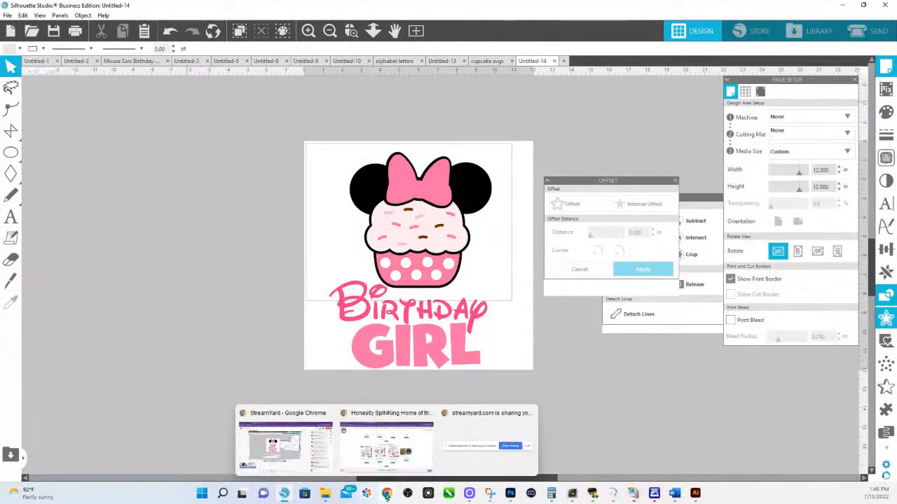
click(385, 424)
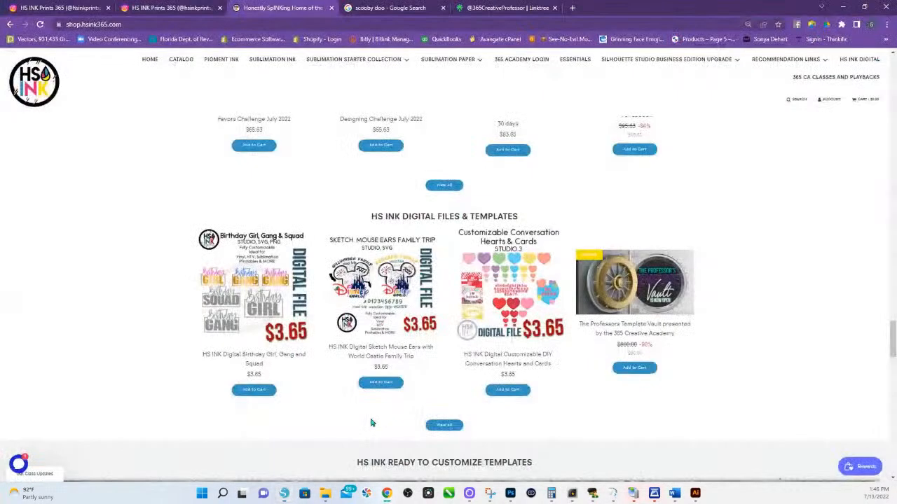
click(573, 9)
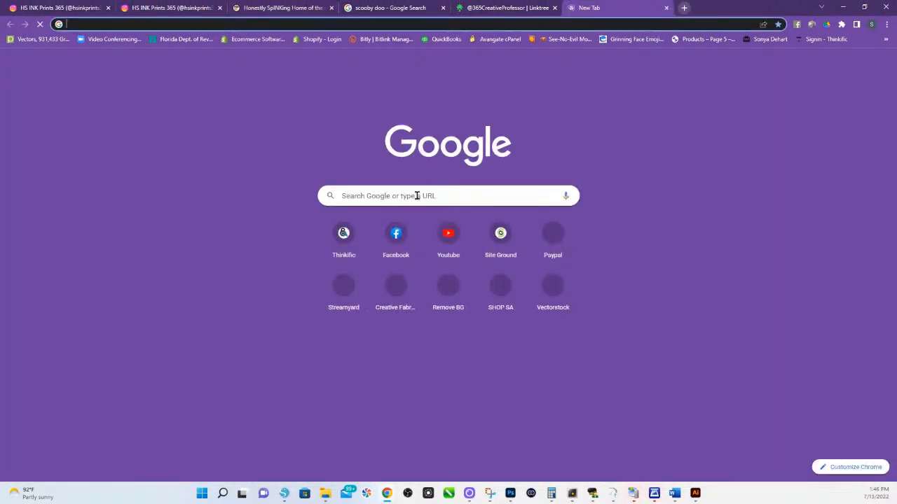
click(416, 195)
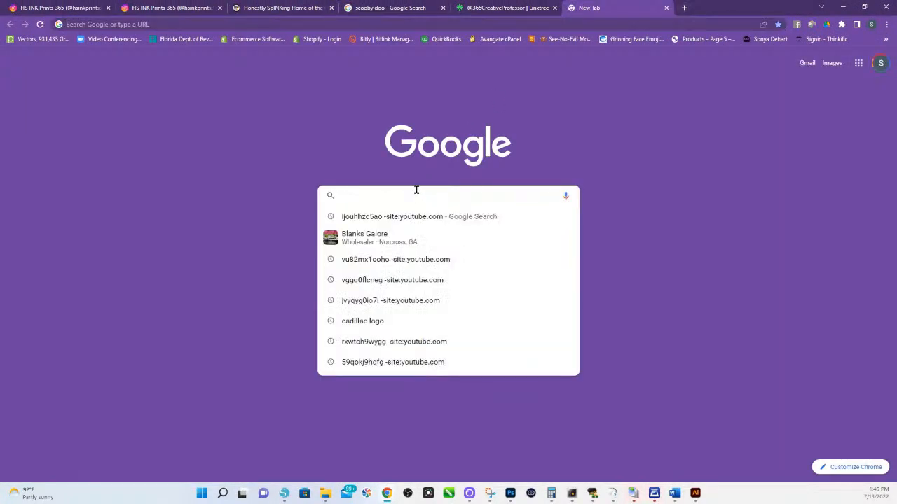
text(id)
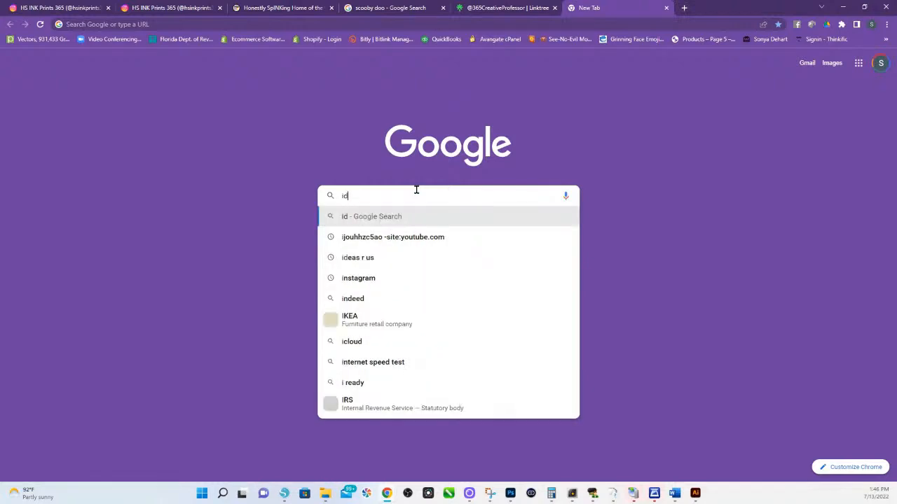
text(eas r)
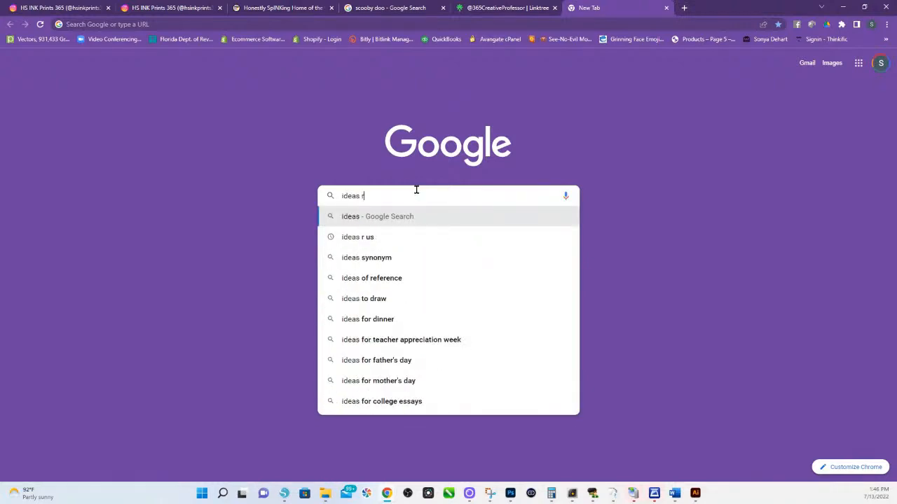
text( us)
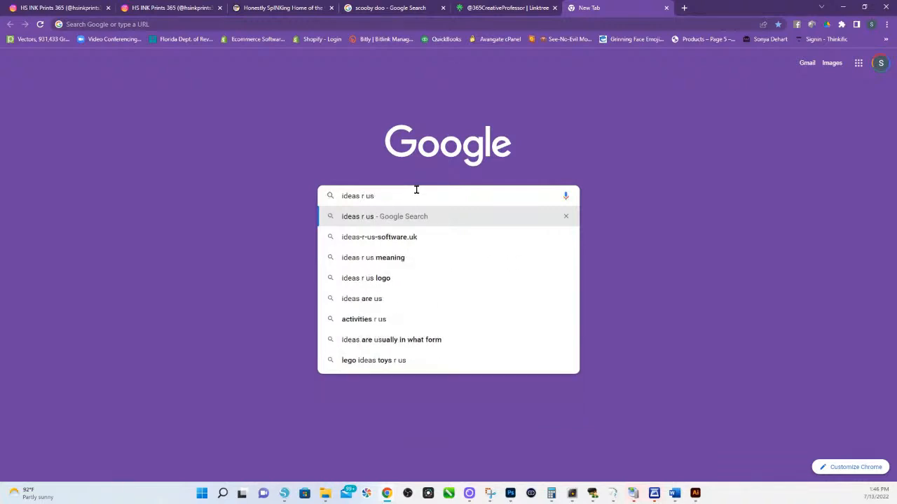
key(Return)
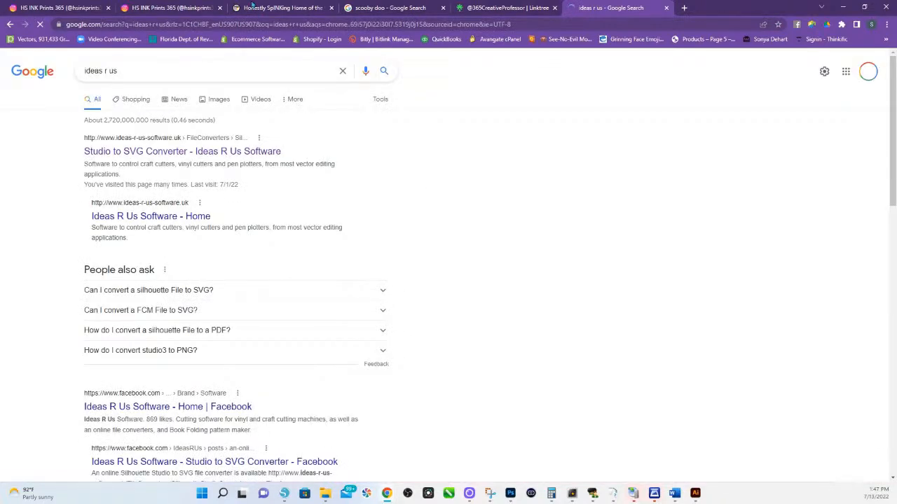
click(150, 152)
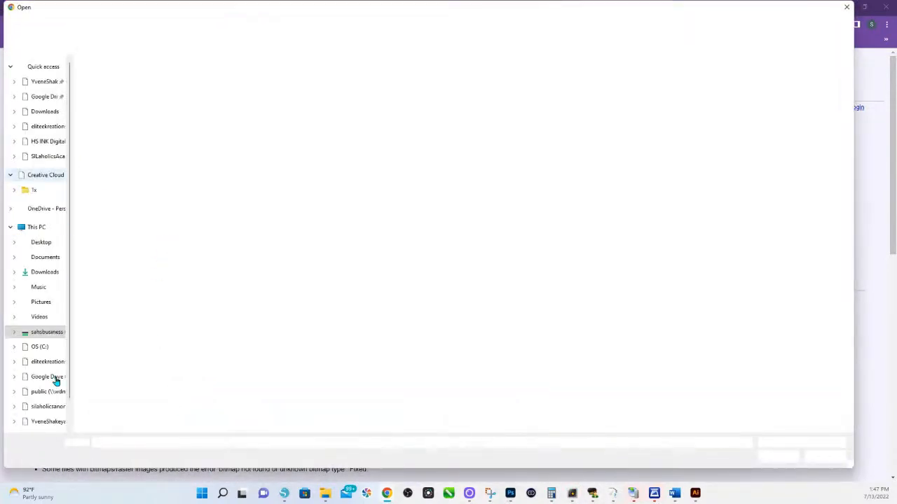
Convert the Minnie Cupcake SVG LIVE.studio3 file to SVG and open the converted design in the browser.
scroll(53, 371, down, 1)
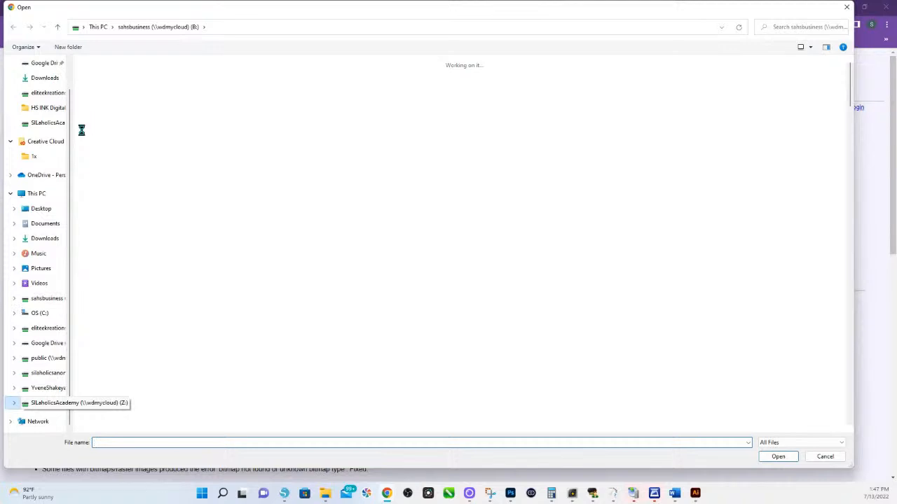
scroll(59, 133, up, 2)
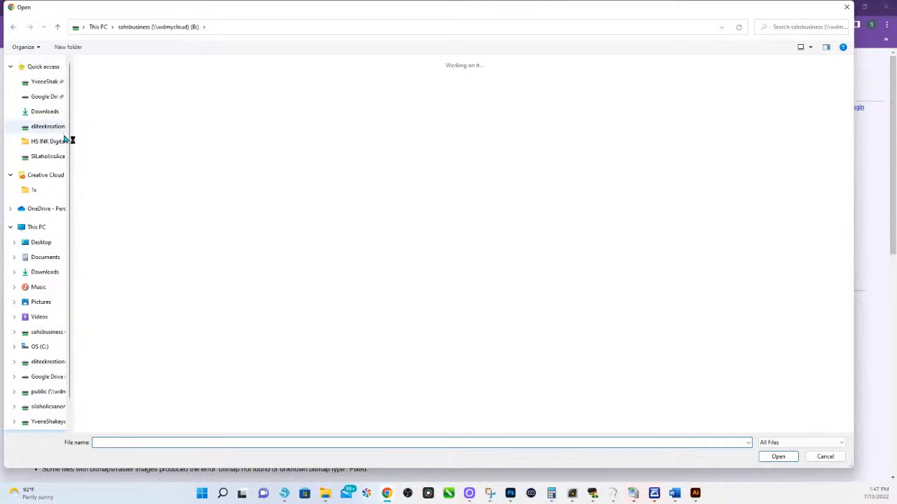
click(53, 70)
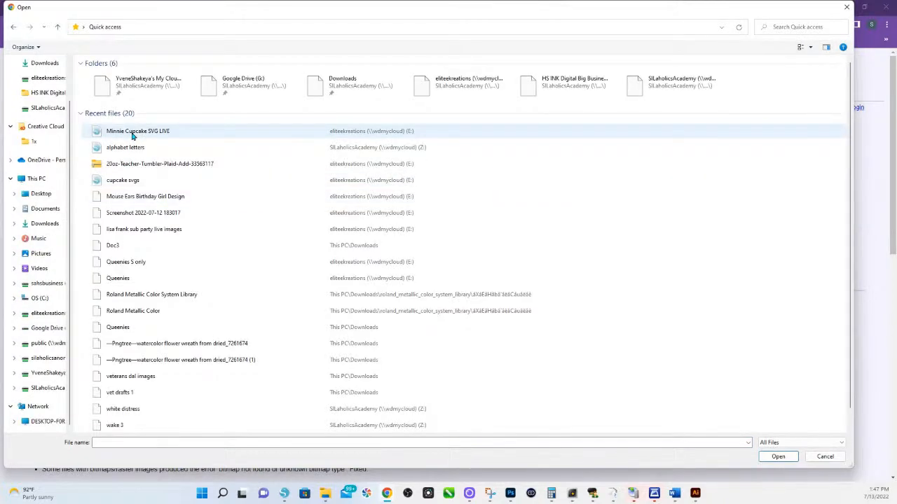
key(Escape)
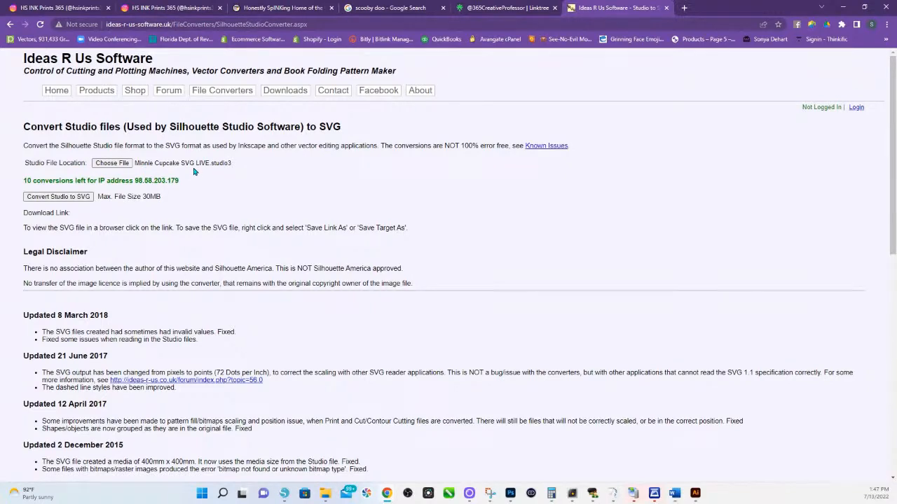
click(70, 199)
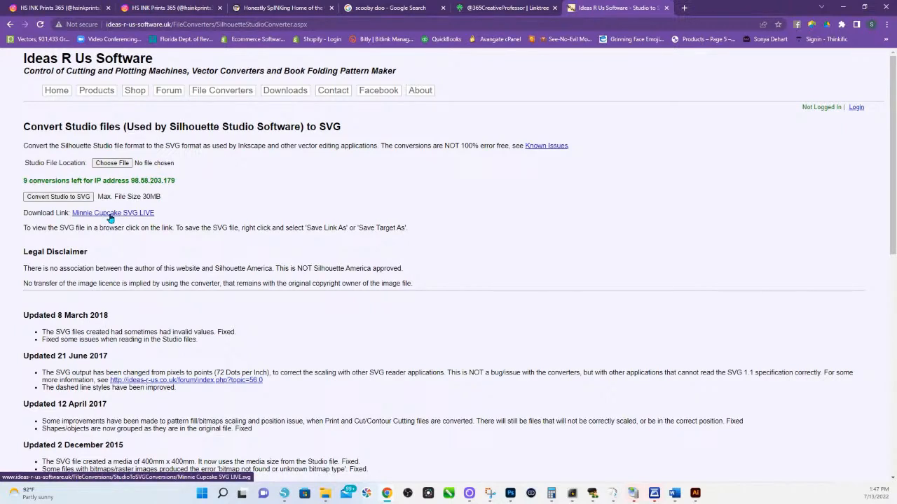
click(110, 219)
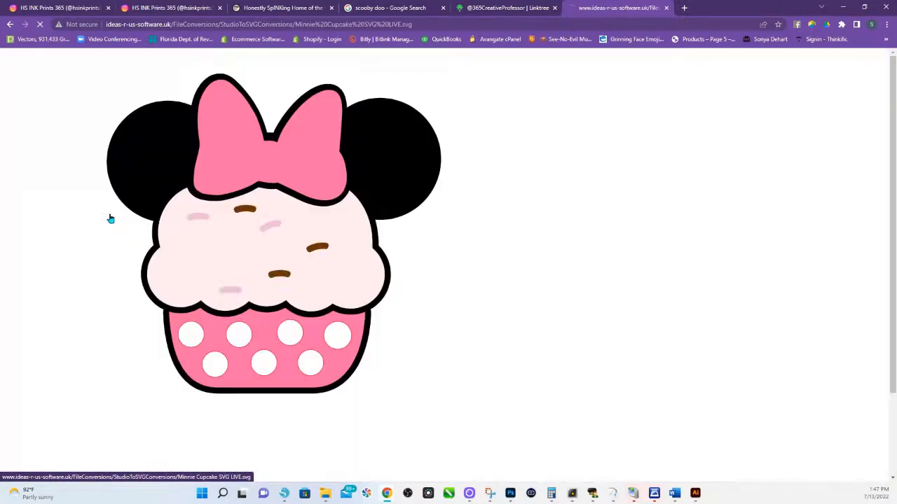
scroll(248, 273, down, 2)
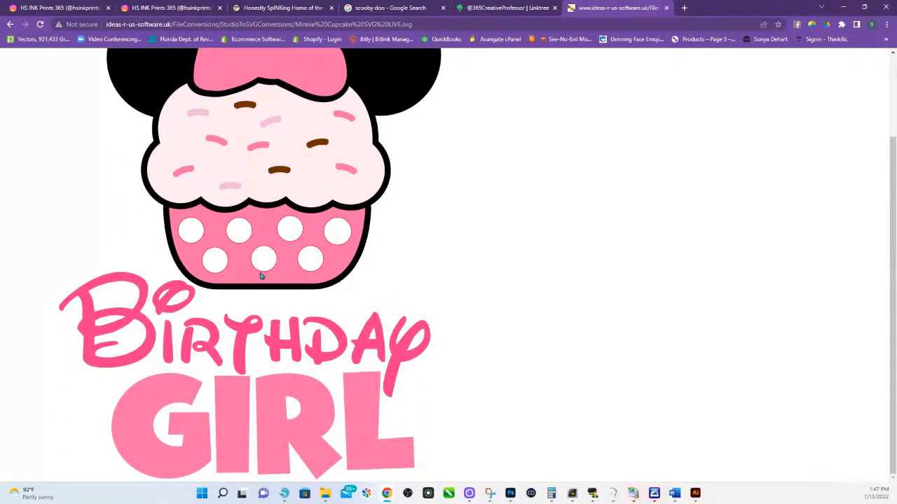
Launch Cricut Design Space from the installed apps and bring its blank canvas up full screen.
click(203, 495)
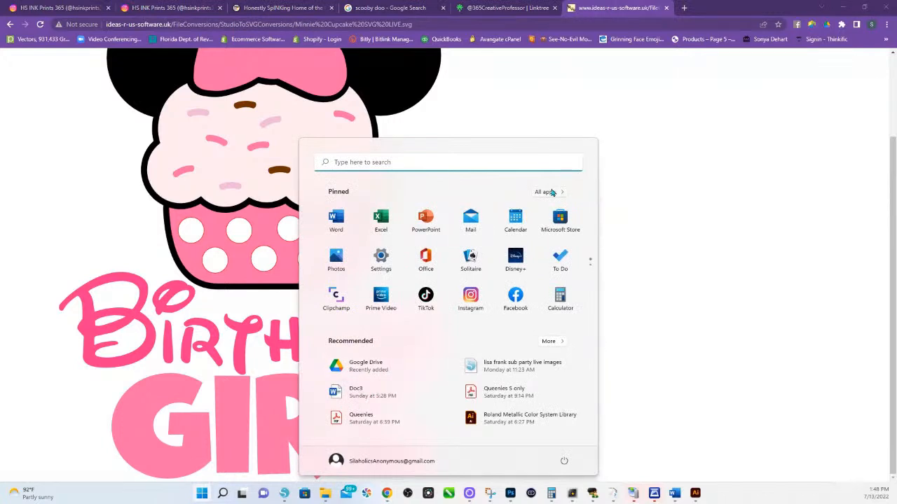
click(546, 192)
scroll(346, 304, down, 6)
scroll(362, 337, down, 4)
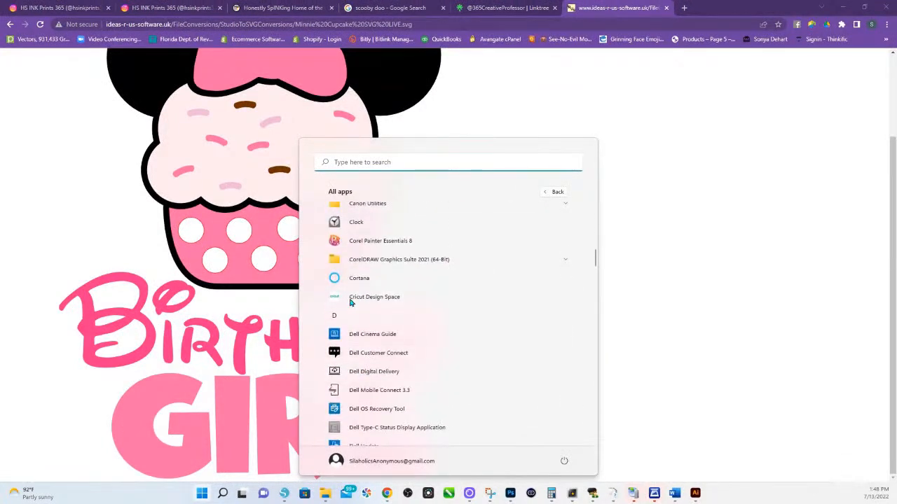
click(353, 298)
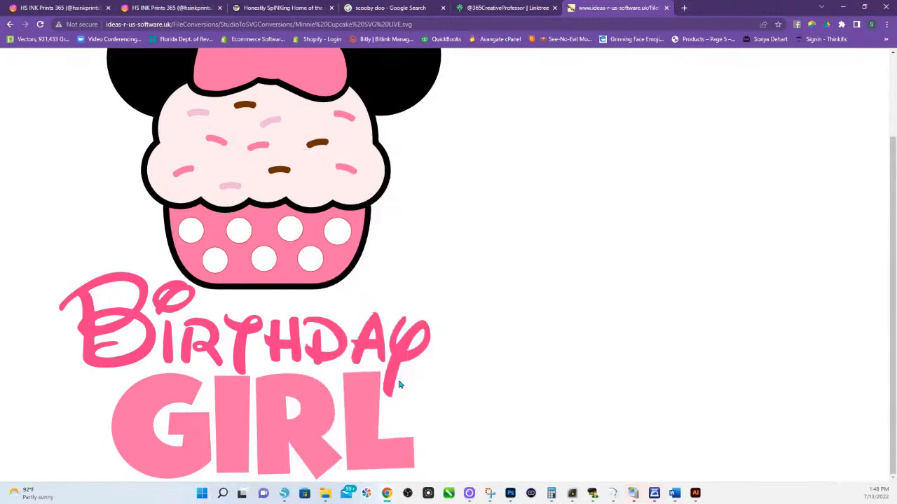
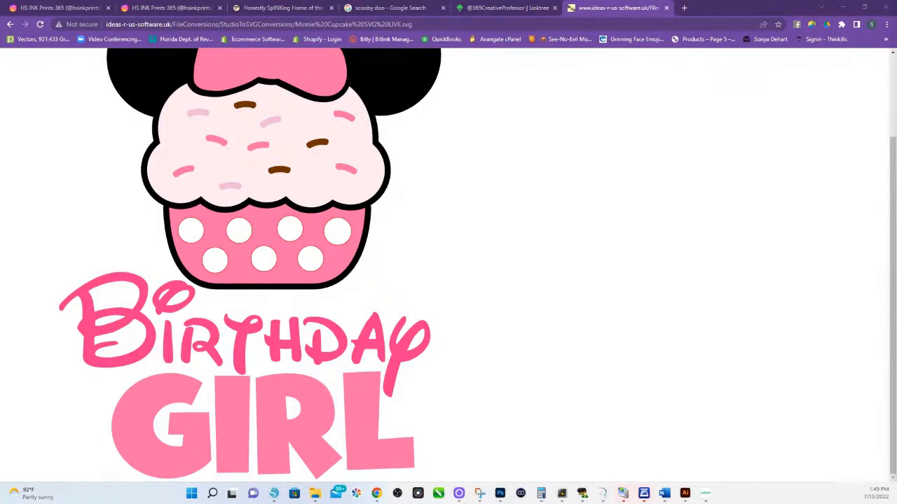
drag(806, 156, 451, 4)
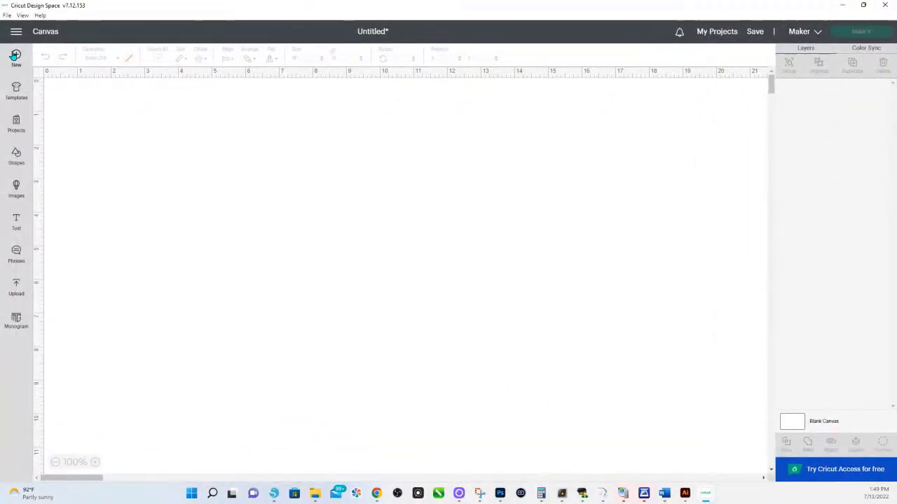
Start a new image upload on the canvas and browse the Quick access files for the cupcake SVG.
click(16, 287)
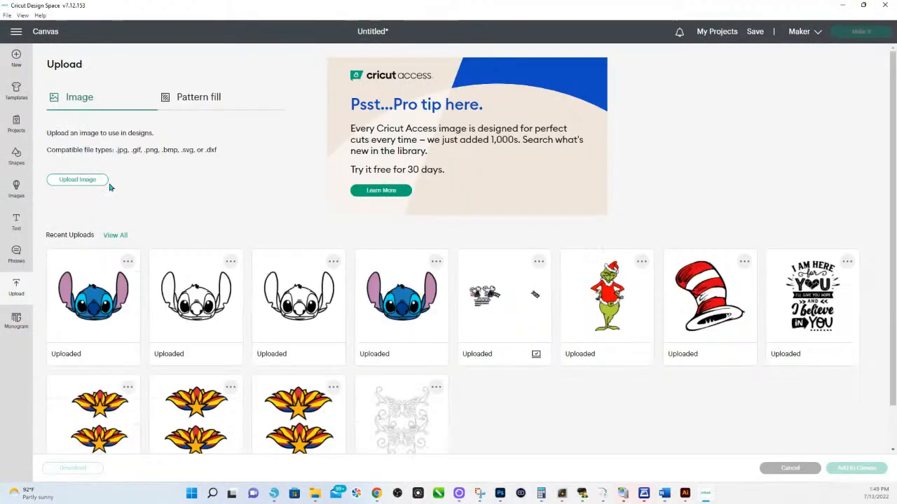
click(77, 180)
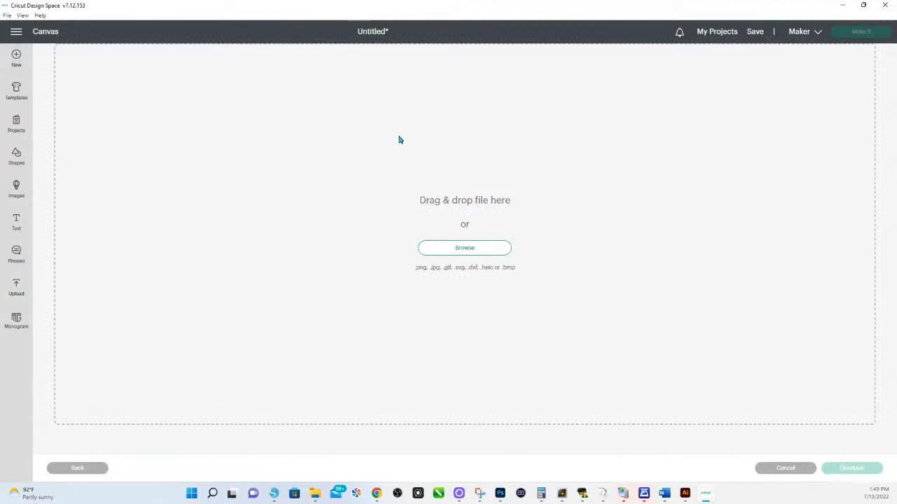
click(453, 254)
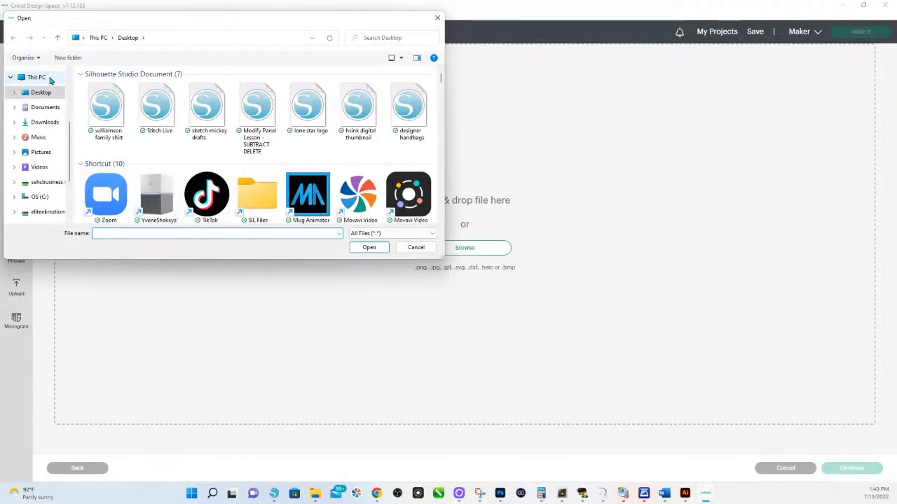
scroll(52, 80, up, 3)
click(50, 79)
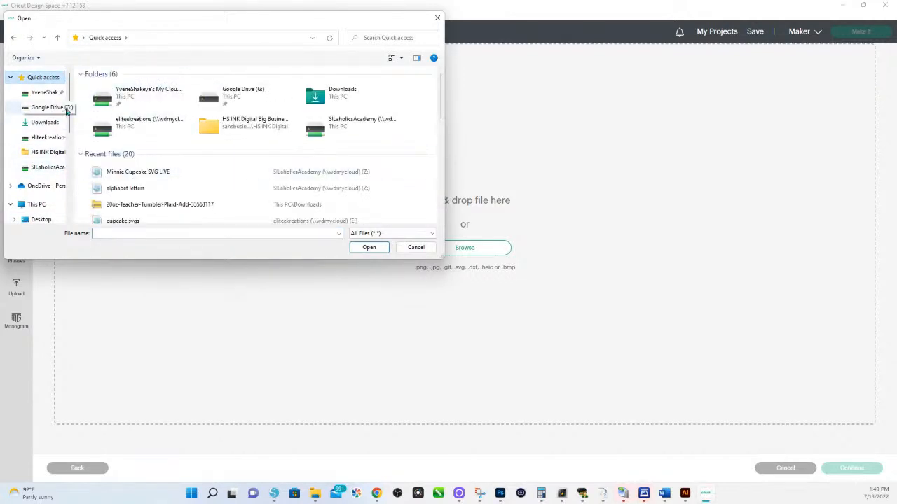
scroll(60, 120, down, 3)
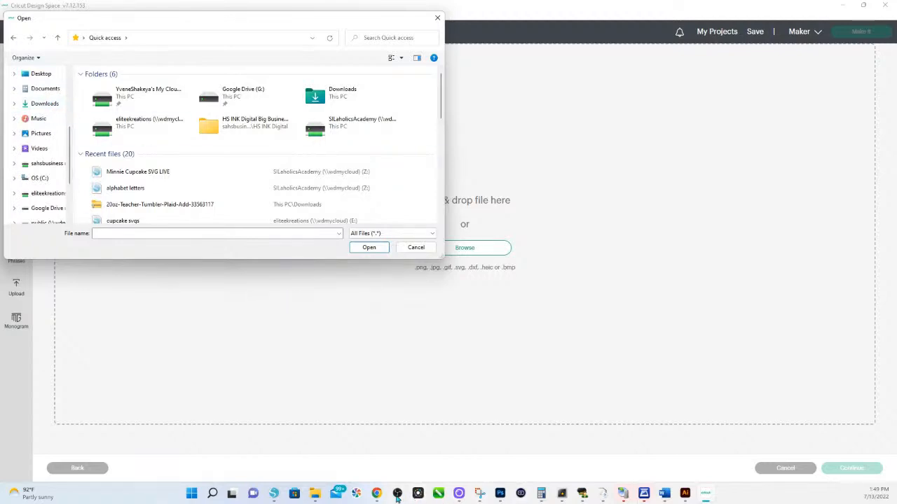
Switch to Chrome and save the converted design to the SILaholicsAcademy drive as an SVG Document named Minnie Cupcake SVG LIVE.
mouse_move(376, 494)
click(363, 419)
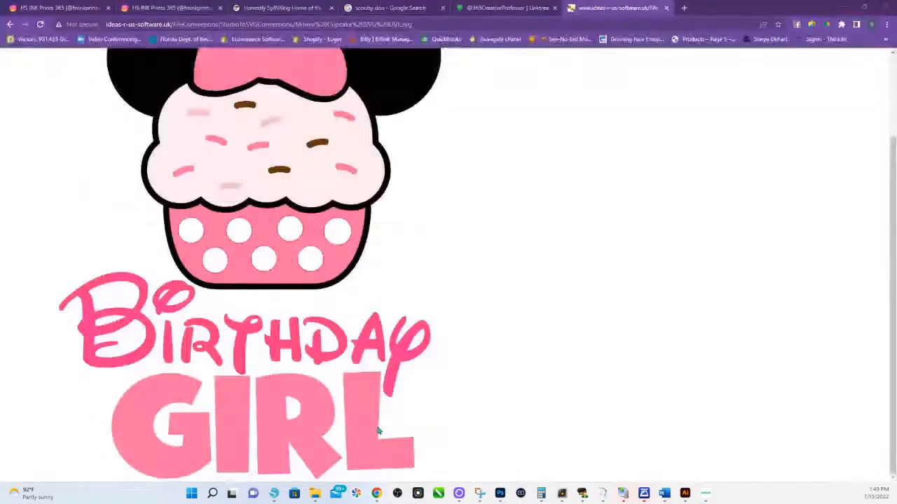
right_click(289, 148)
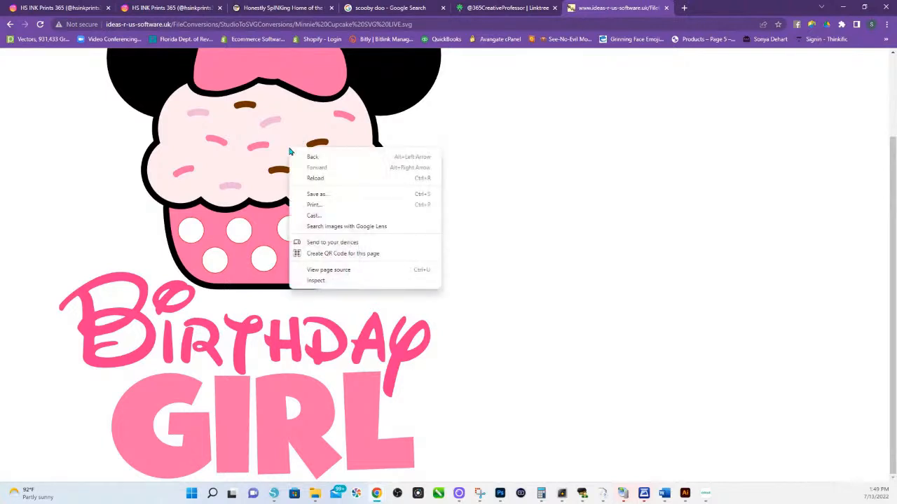
click(315, 194)
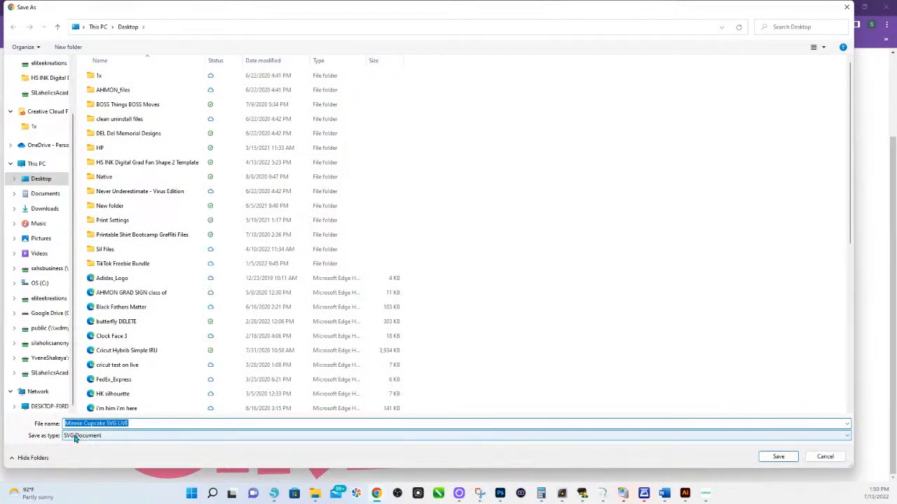
click(134, 424)
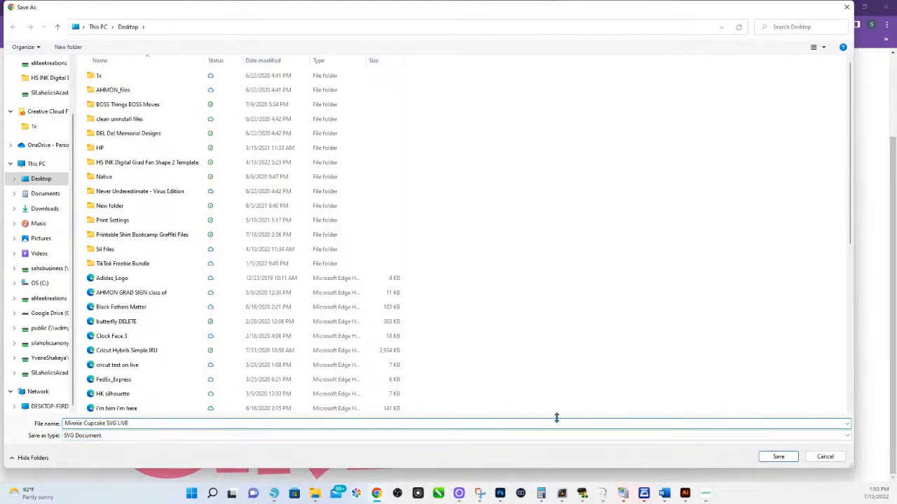
click(782, 458)
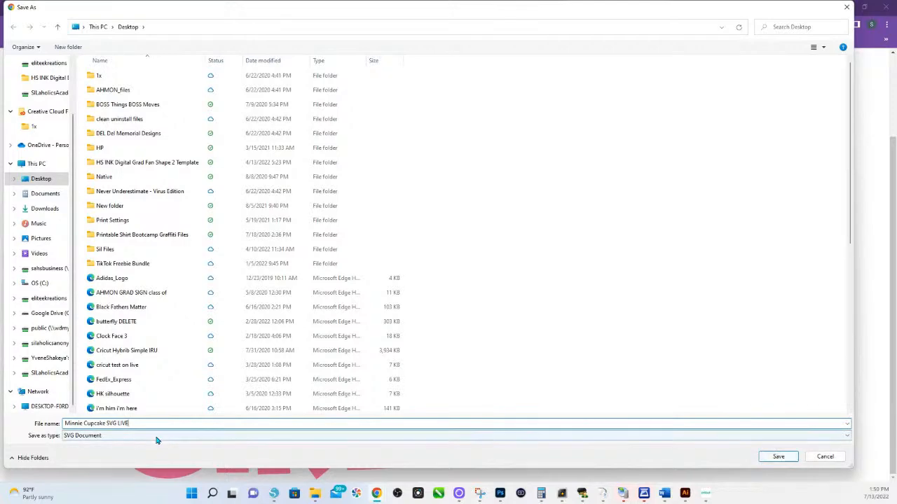
click(45, 373)
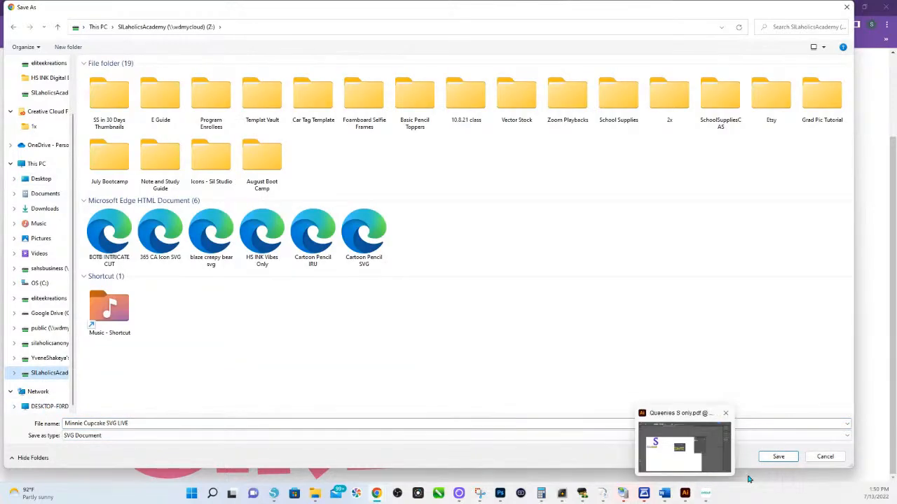
click(776, 459)
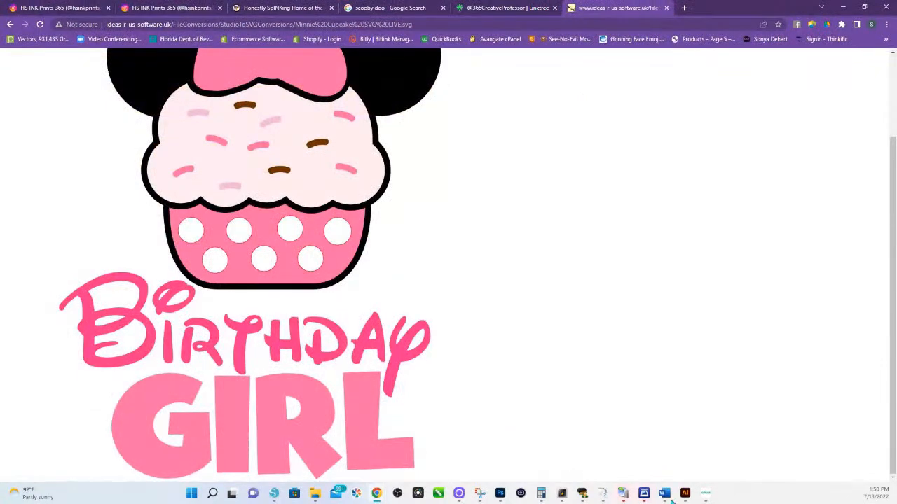
Switch to Cricut Design Space and load the saved Minnie Cupcake SVG LIVE SVG file into the image upload.
click(705, 494)
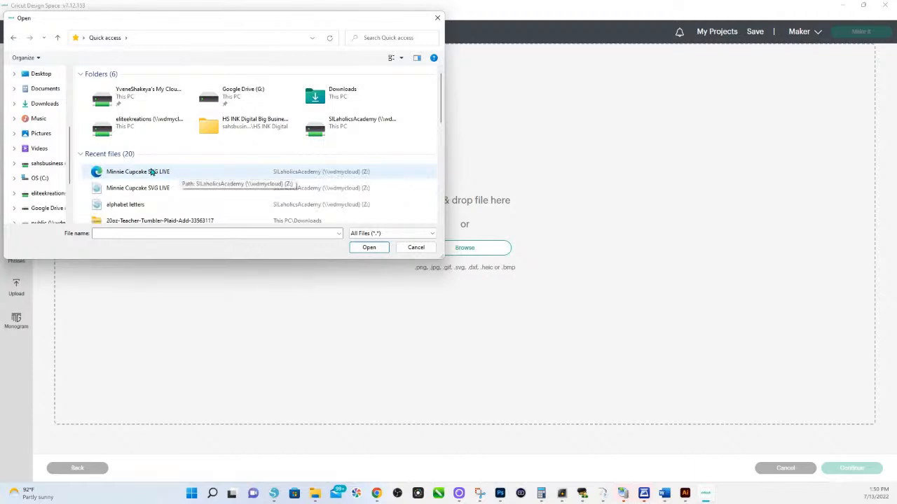
double_click(147, 175)
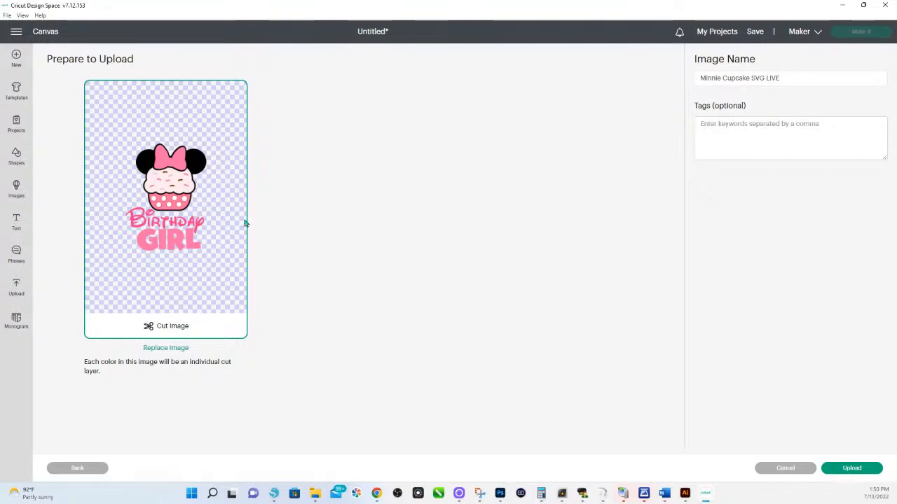
Upload the Minnie Cupcake SVG LIVE cut image and add it to the canvas.
click(853, 469)
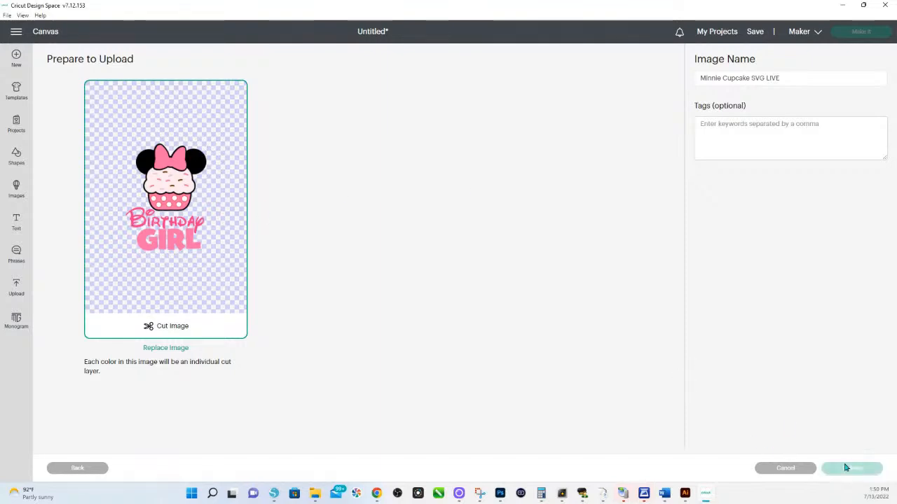
click(128, 316)
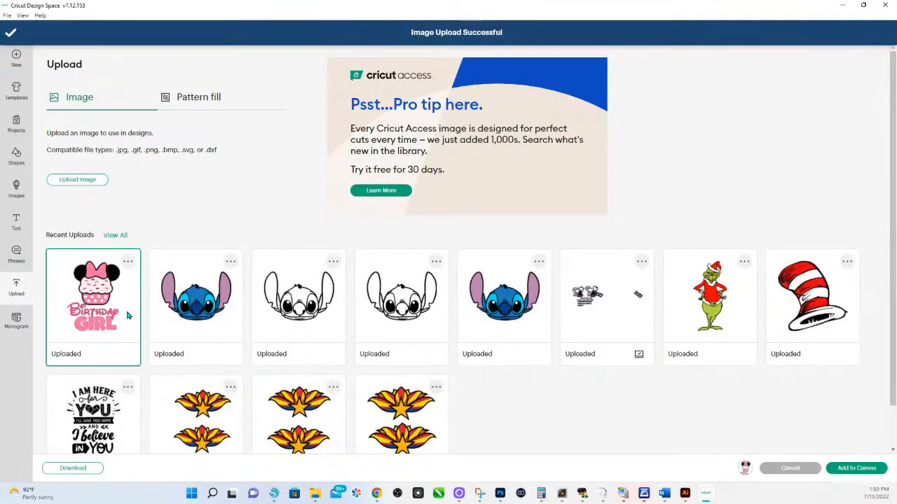
click(842, 473)
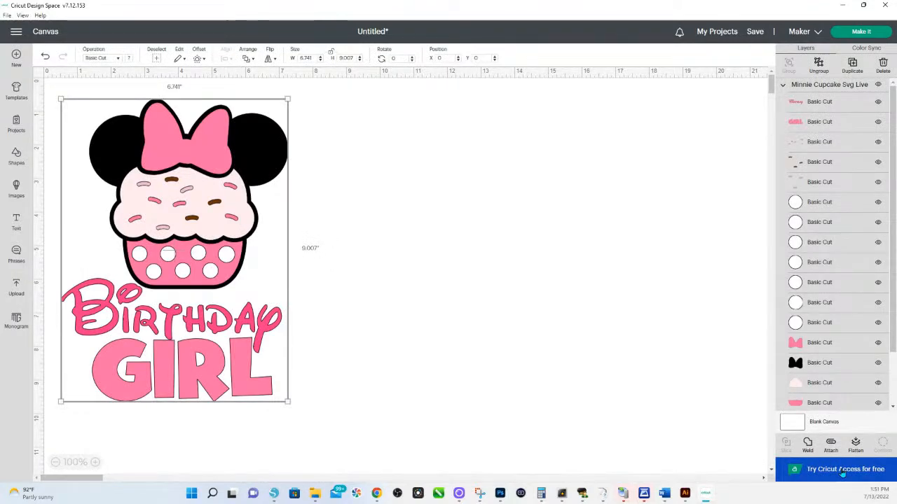
Move the cupcake design to the empty area beside a duplicate of it and flatten the moved one for Print Then Cut.
right_click(180, 262)
click(211, 207)
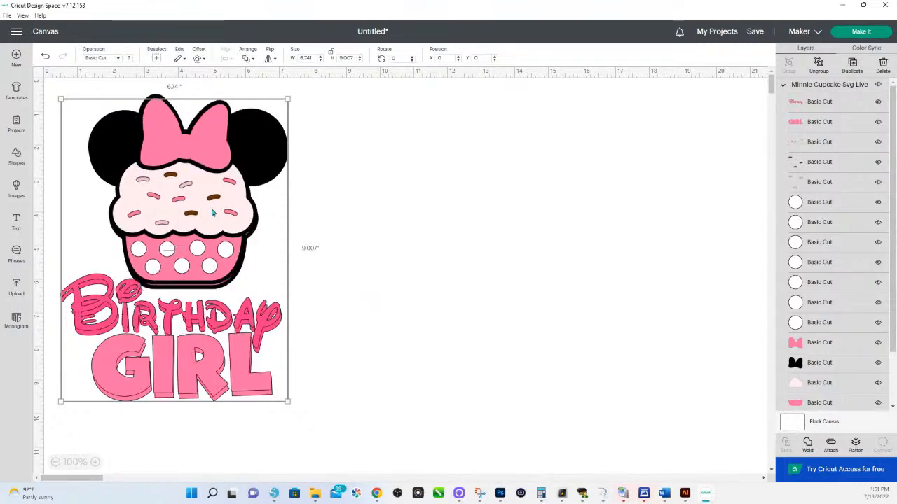
drag(184, 242, 436, 243)
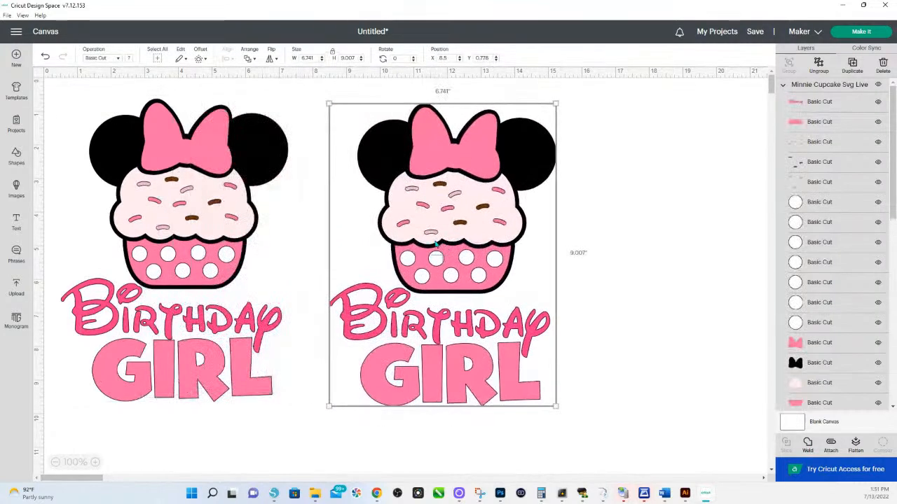
click(855, 443)
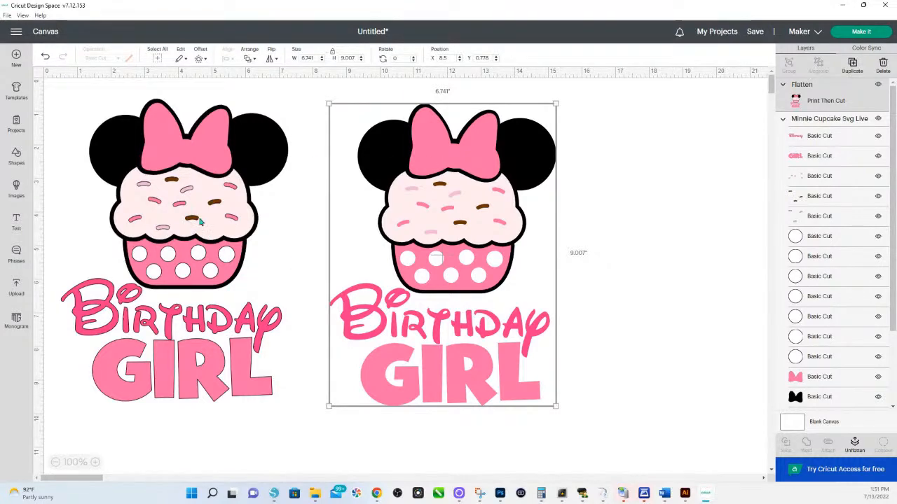
Ungroup the unflattened cupcake design into separate layers.
click(196, 334)
right_click(197, 209)
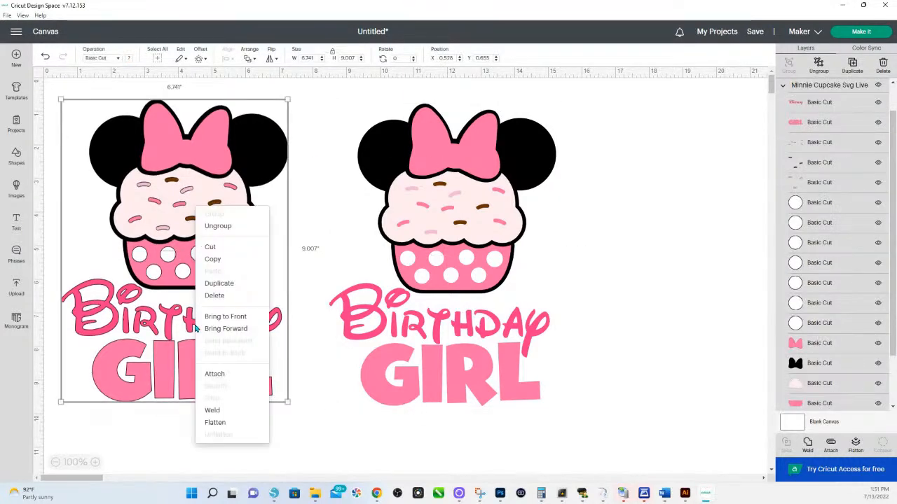
click(218, 225)
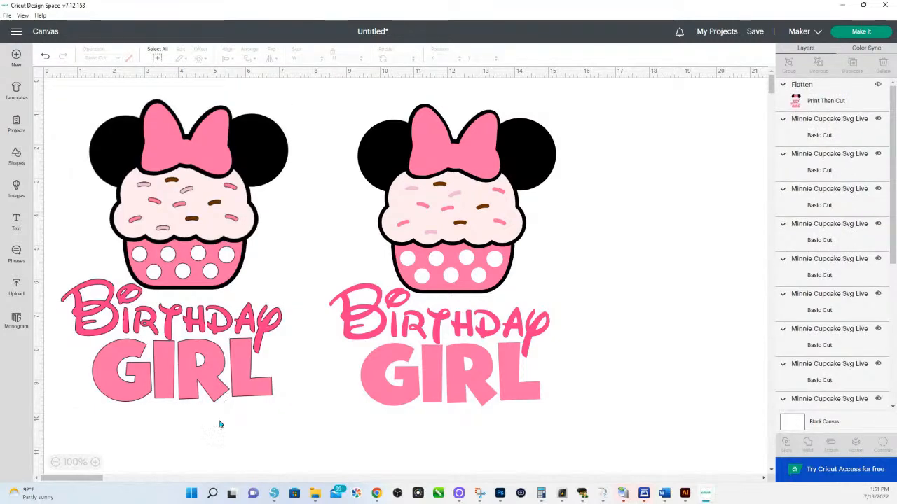
Recolor the ungrouped design's GIRL lettering purple and its Birthday lettering green.
click(196, 372)
click(128, 58)
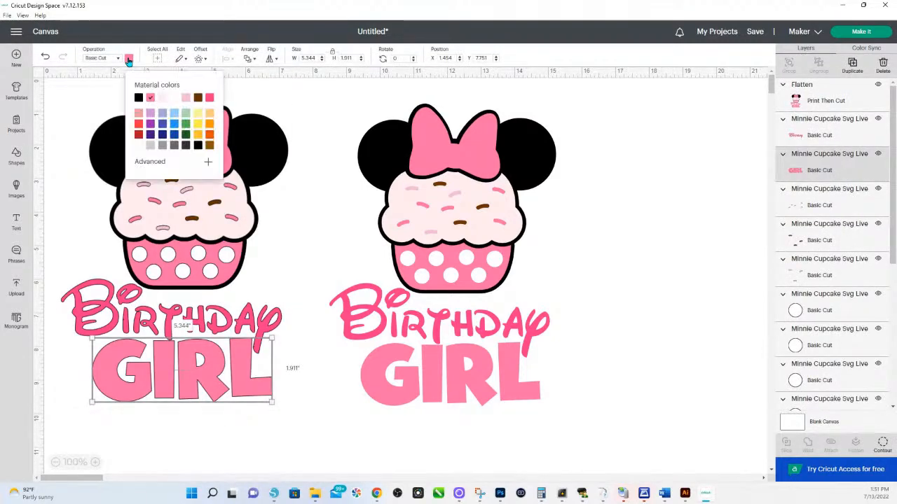
click(146, 128)
click(170, 303)
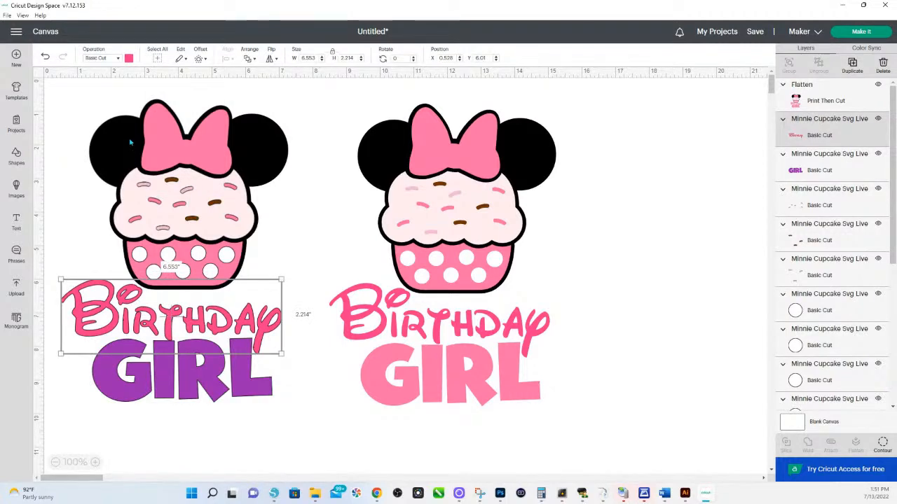
click(129, 58)
click(182, 138)
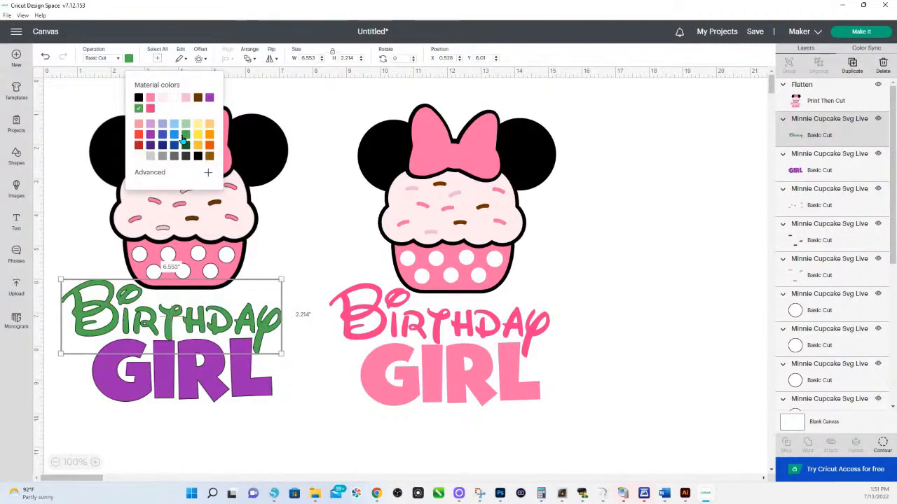
Recolor the cupcake wrapper of the ungrouped design light purple.
click(192, 255)
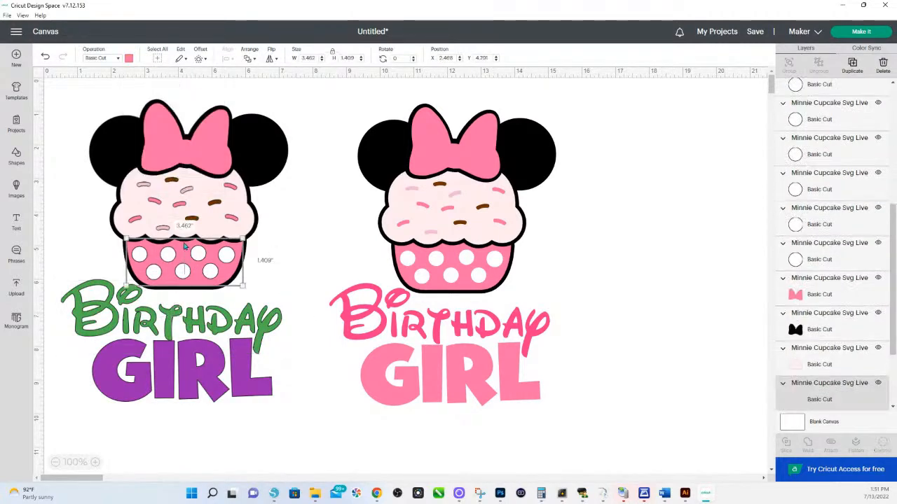
click(129, 59)
click(150, 125)
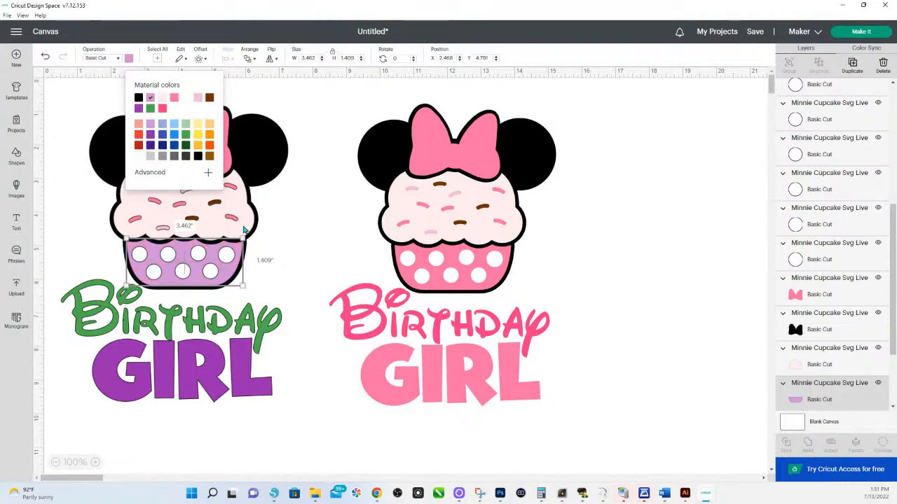
click(249, 214)
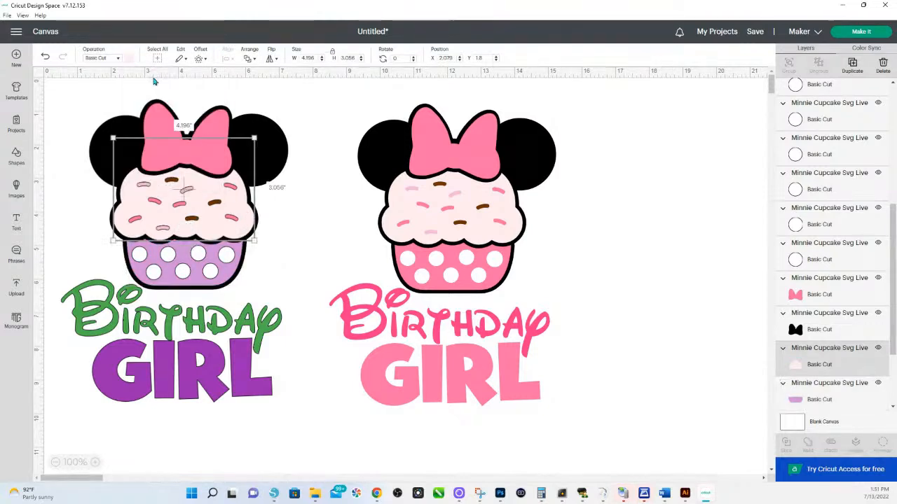
Recolor the bow of the ungrouped cupcake dark purple.
click(160, 121)
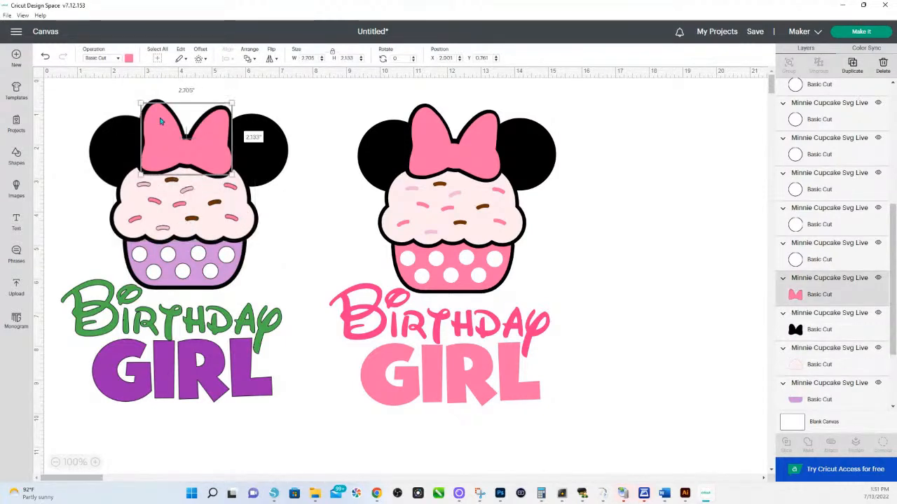
click(129, 58)
click(149, 147)
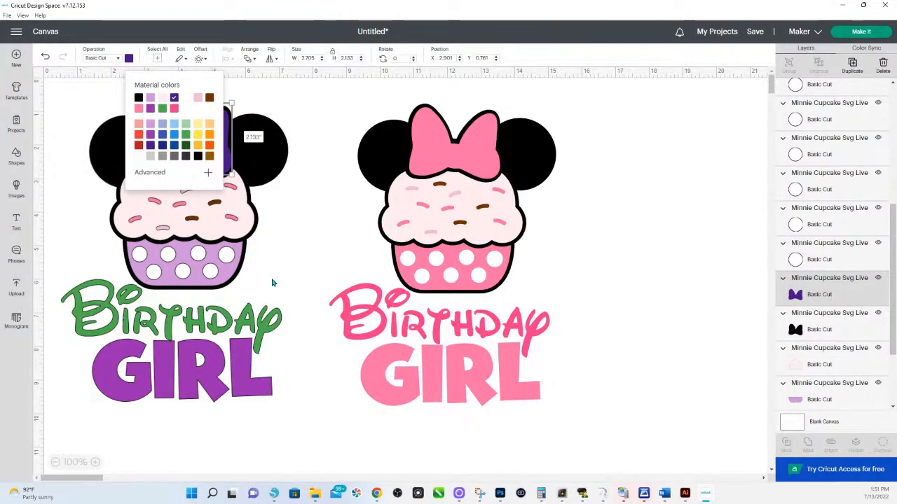
click(279, 277)
Try dark purple and light purple on the green Birthday lettering, and settle on the bow's dark purple.
click(225, 342)
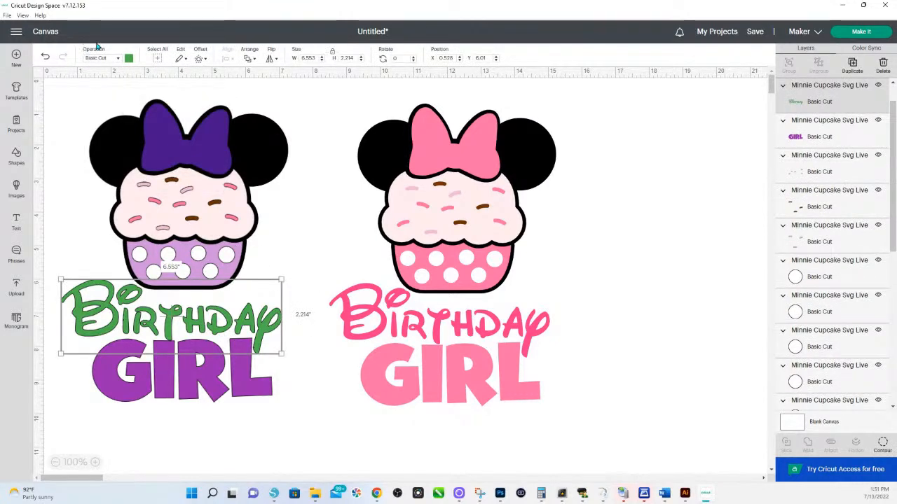
click(129, 59)
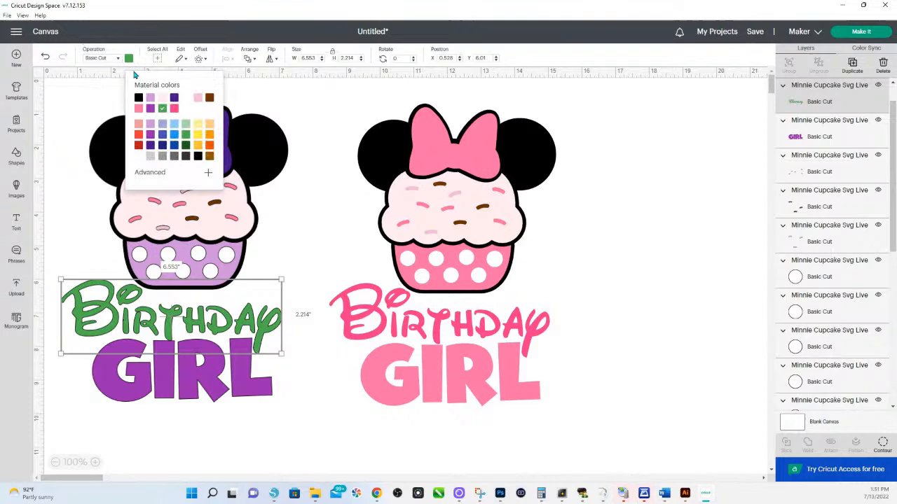
click(174, 100)
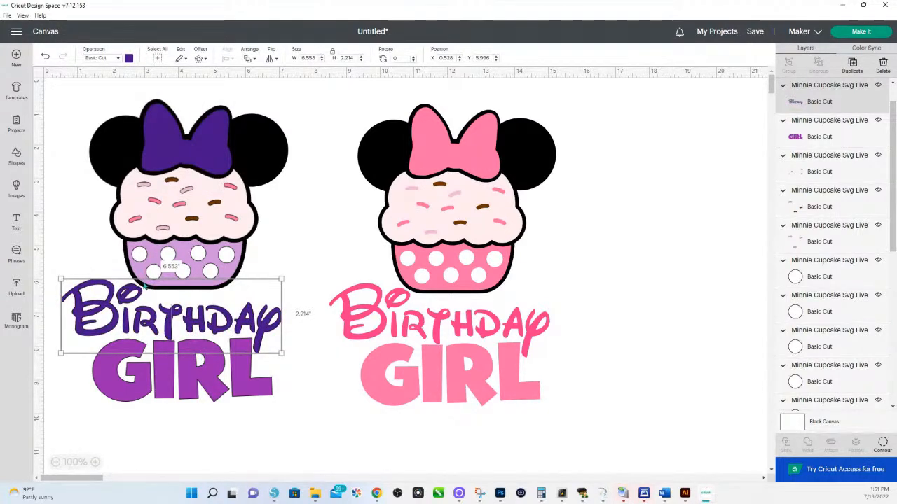
click(128, 59)
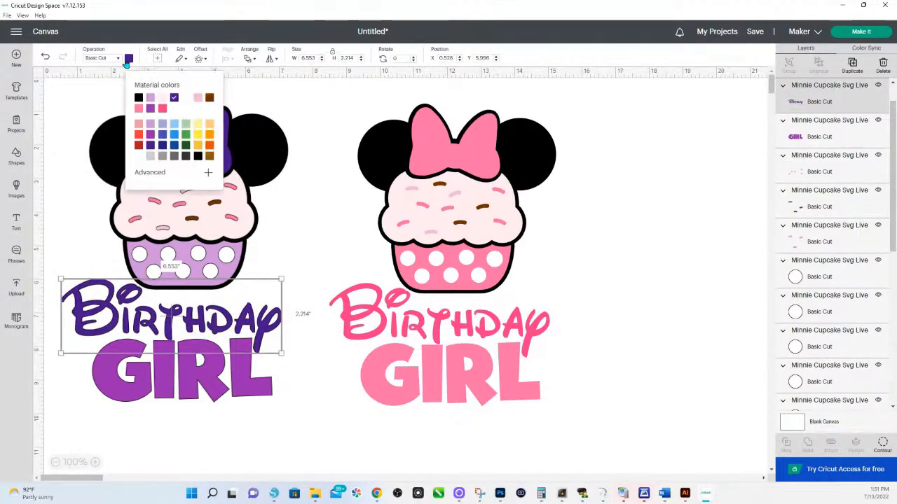
click(150, 99)
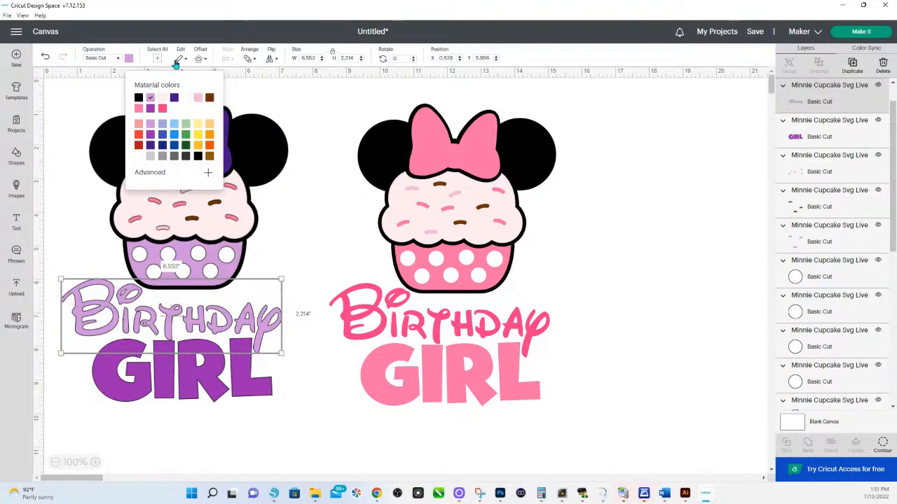
click(174, 98)
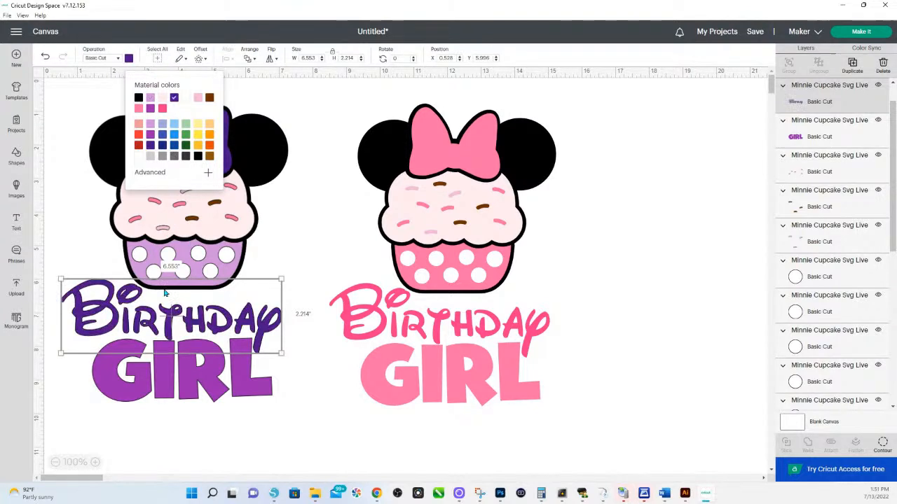
Recolor the GIRL lettering light purple to match the cupcake wrapper.
click(161, 386)
click(129, 60)
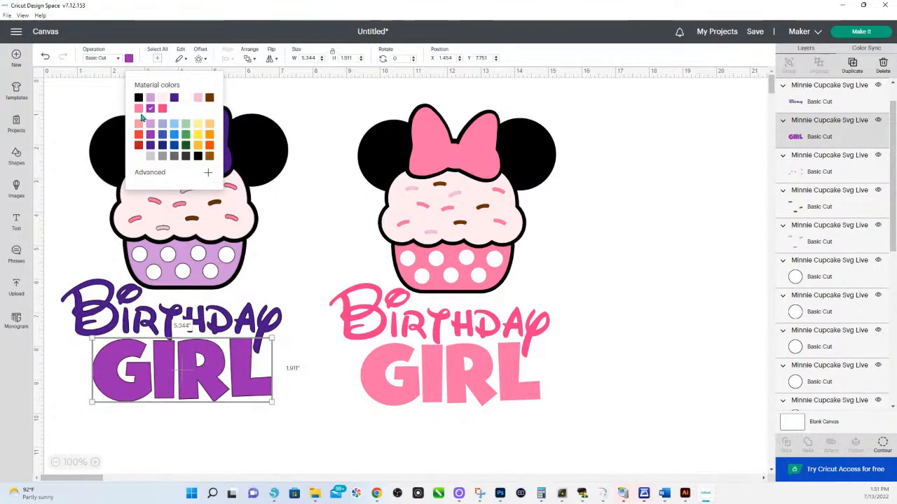
click(150, 97)
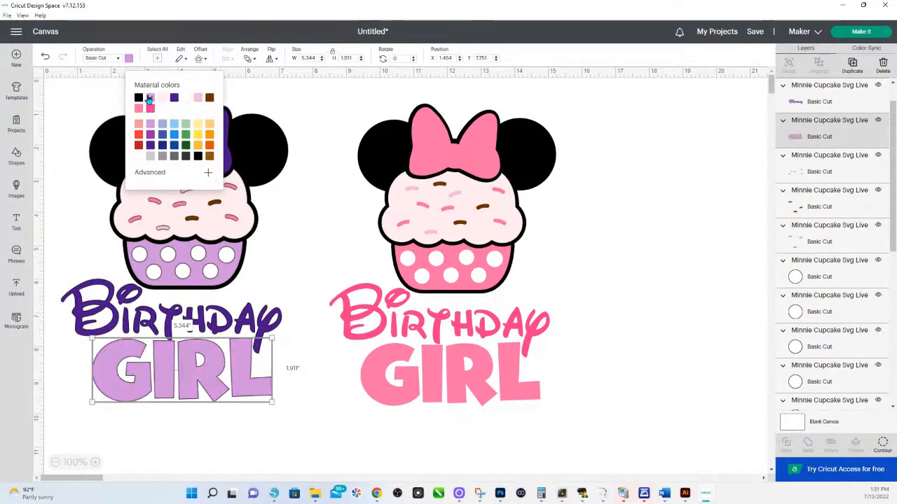
Recolor the pink sprinkles on the ungrouped cupcake's frosting light purple.
click(225, 221)
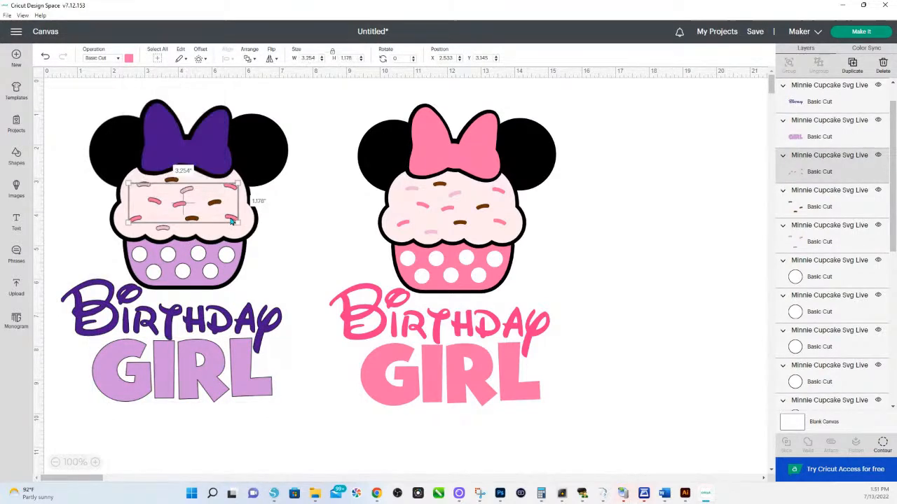
click(129, 62)
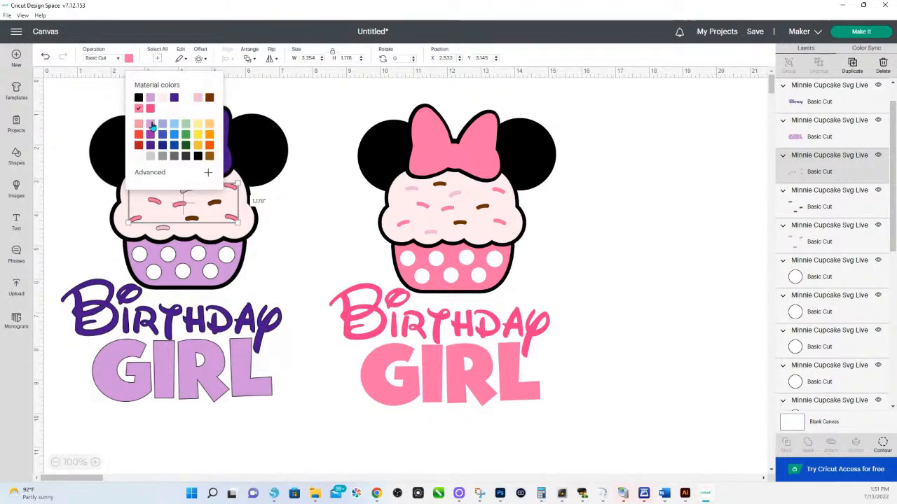
click(150, 125)
Recolor the pale pink sprinkles dark purple and the light purple sprinkles white on the ungrouped cupcake.
click(167, 231)
click(130, 60)
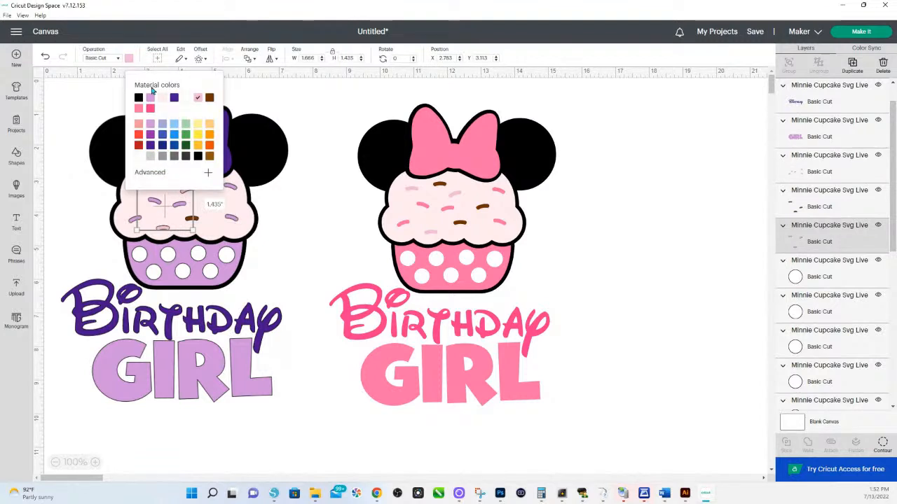
click(150, 145)
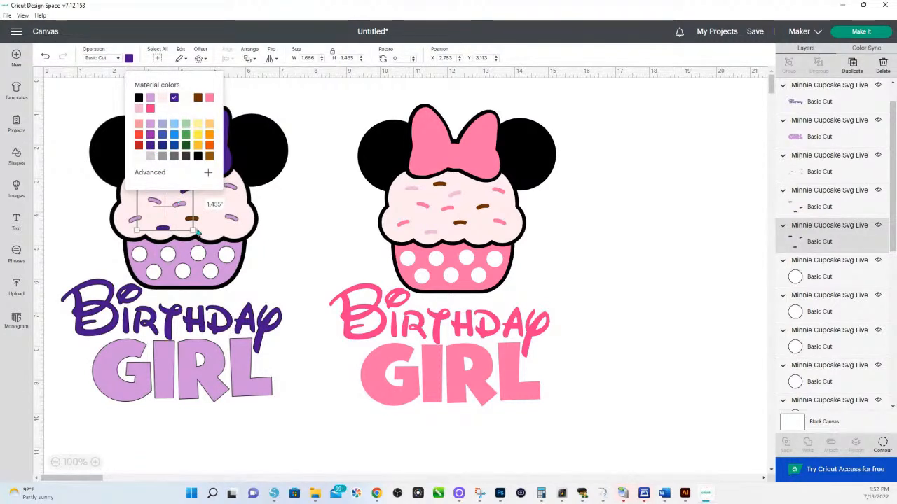
click(193, 224)
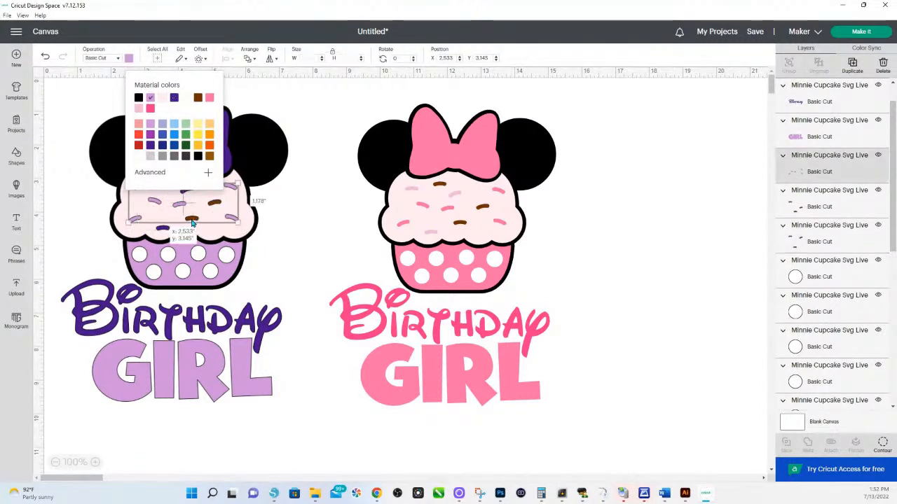
click(130, 60)
click(162, 98)
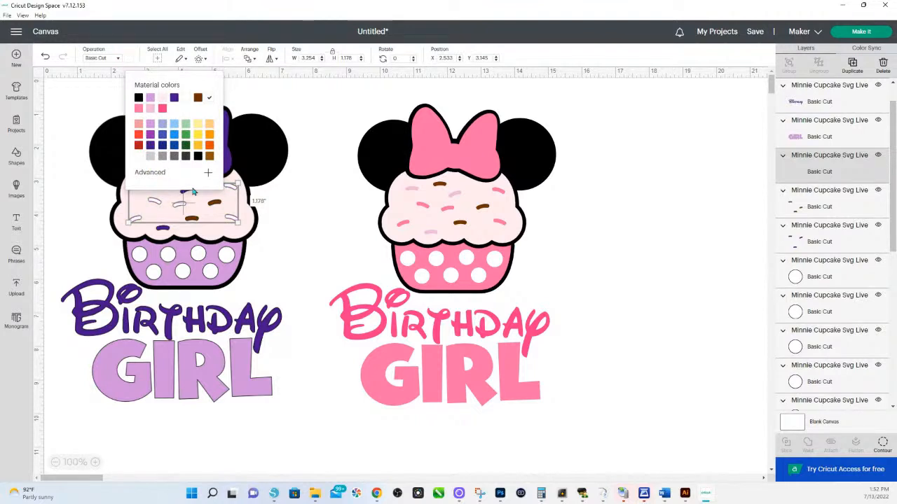
click(285, 236)
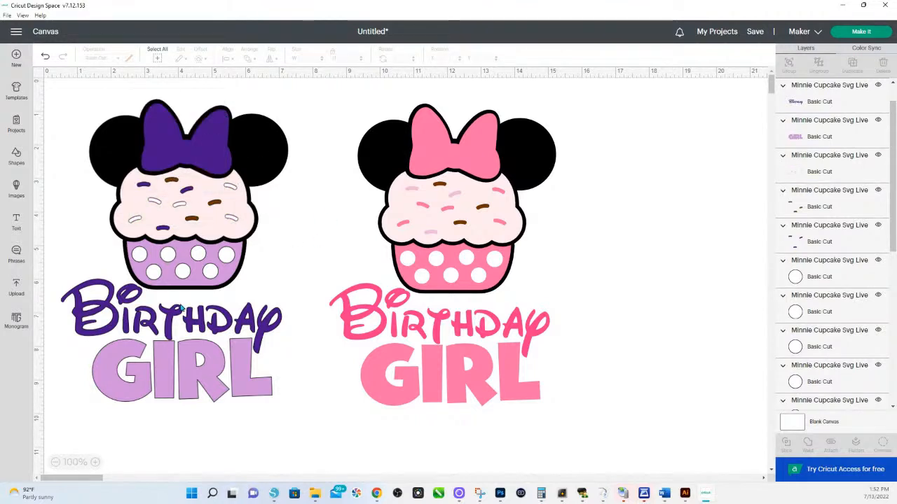
Recolor the third upper-row dot on the cupcake wrapper purple and open the dot's operation options.
click(196, 255)
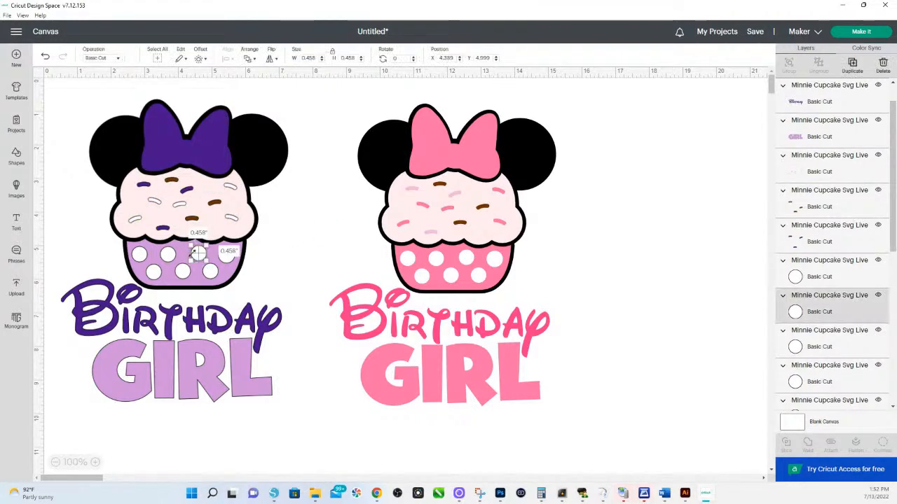
click(123, 62)
click(150, 134)
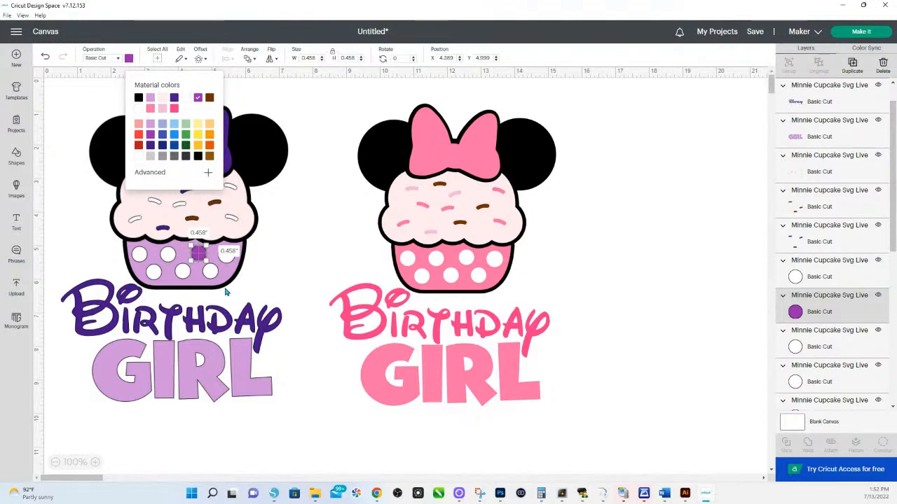
click(118, 60)
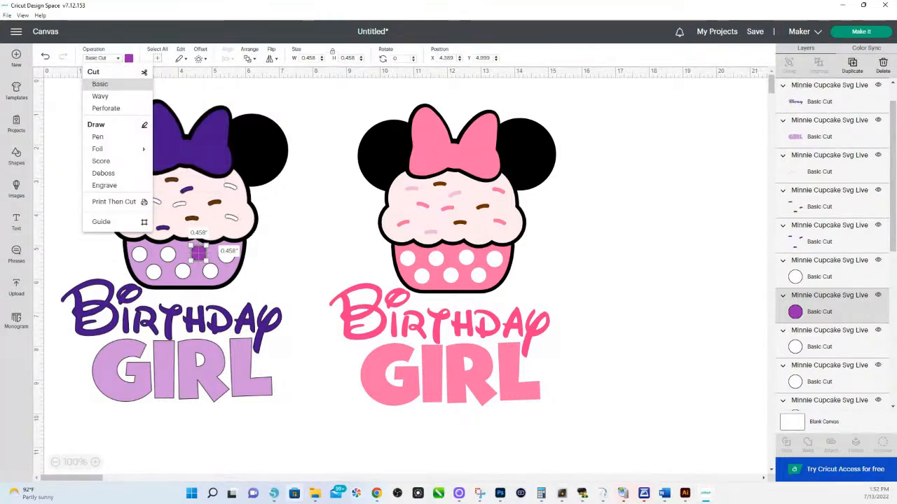
Switch to Silhouette Studio with the Minnie Cupcake SVG LIVE document.
click(273, 493)
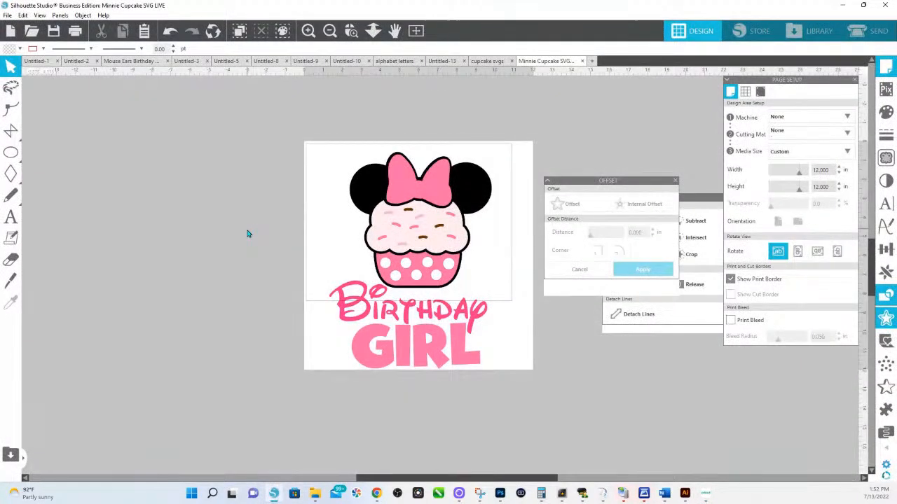
Fill the cupcake wrapper with the horizontal black-and-white stripe pattern and rotate the pattern to -55 degrees.
click(381, 263)
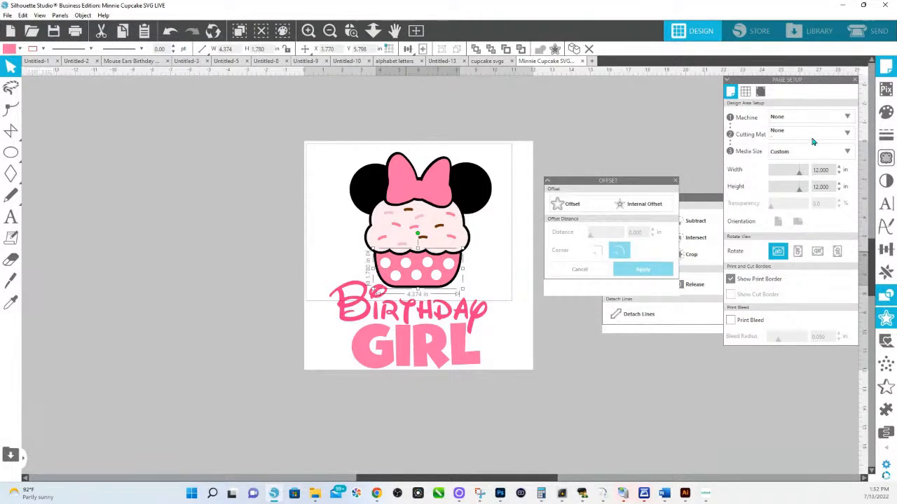
click(887, 133)
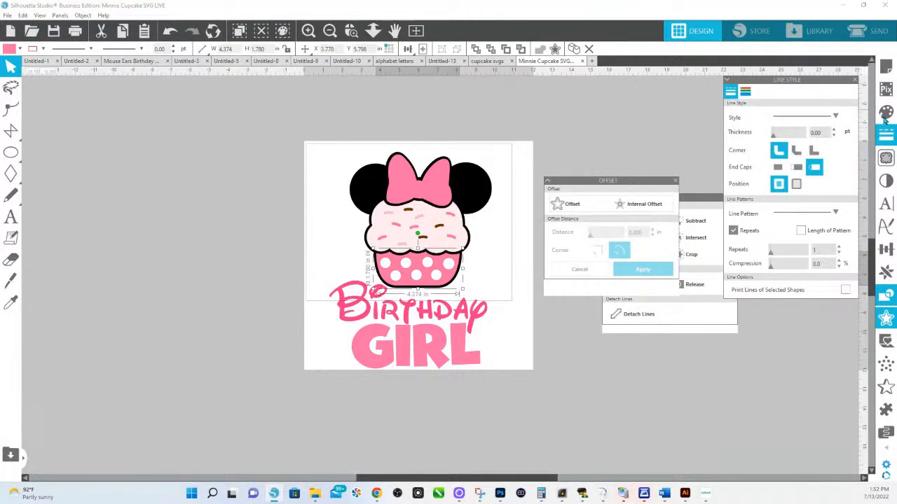
drag(785, 80, 514, 109)
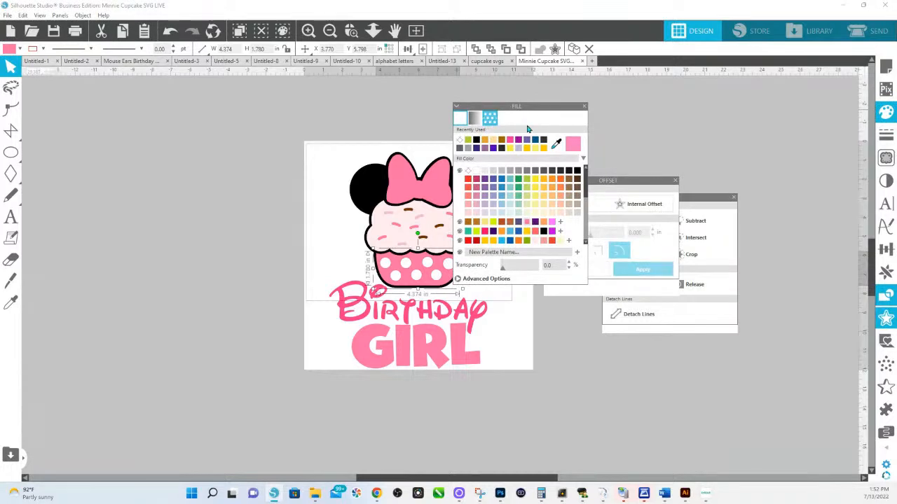
click(492, 121)
click(543, 179)
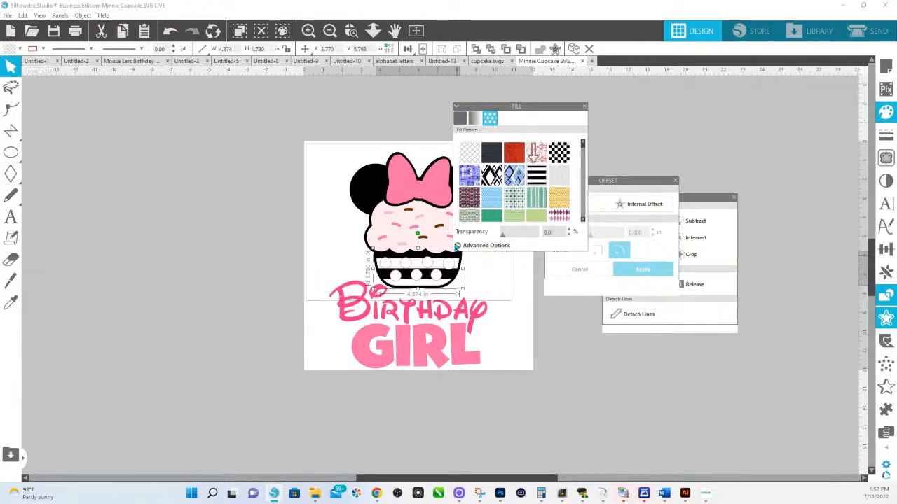
click(469, 247)
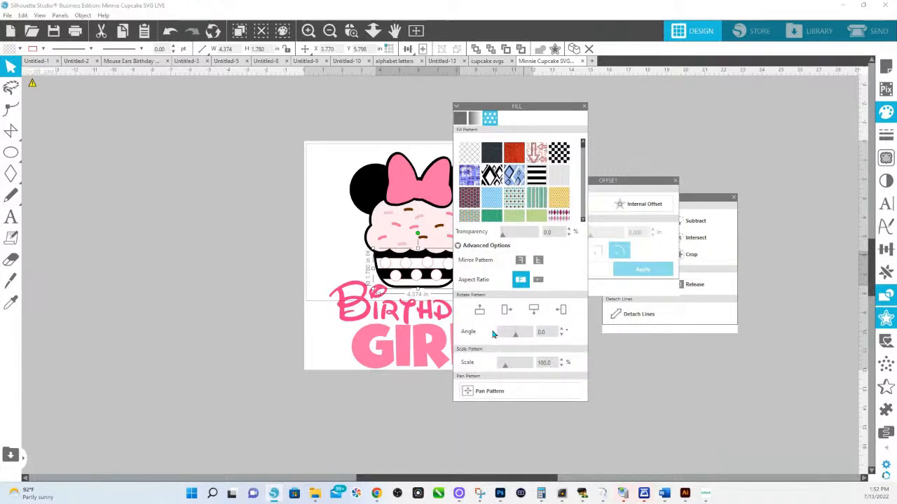
drag(513, 336, 510, 339)
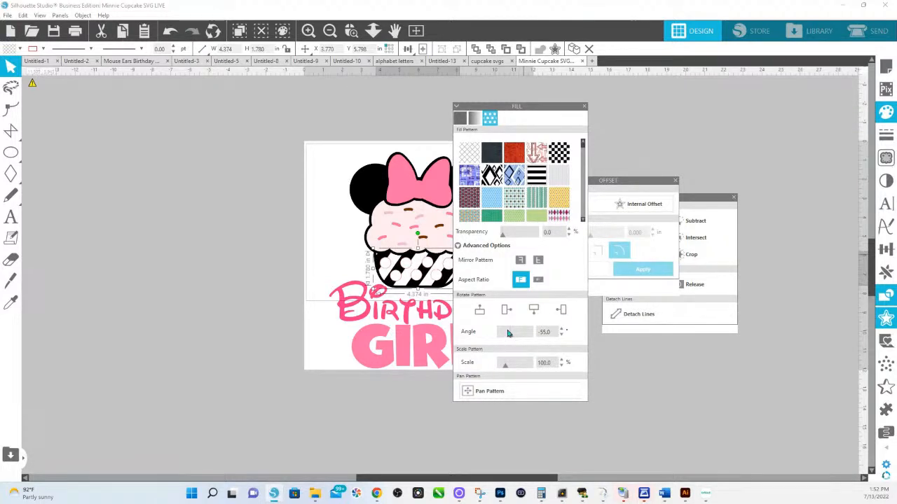
drag(530, 107, 631, 118)
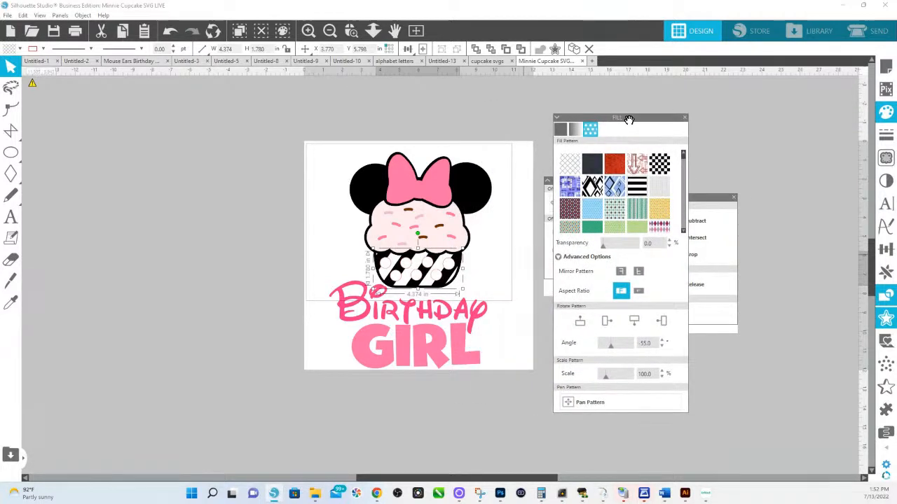
Select the white polka dots on the cupcake wrapper.
shift+click(428, 266)
shift+click(416, 276)
shift+click(437, 278)
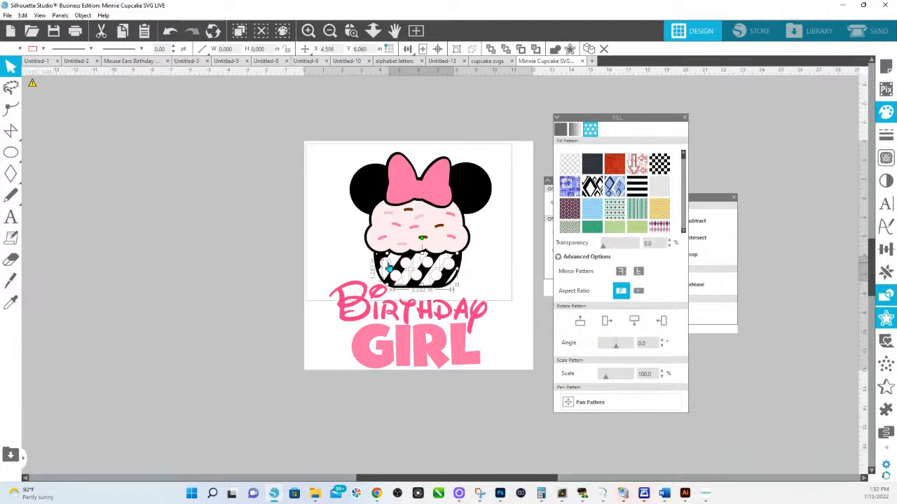
Try moving the selected polka dots below the page and undo the move.
drag(389, 267, 331, 451)
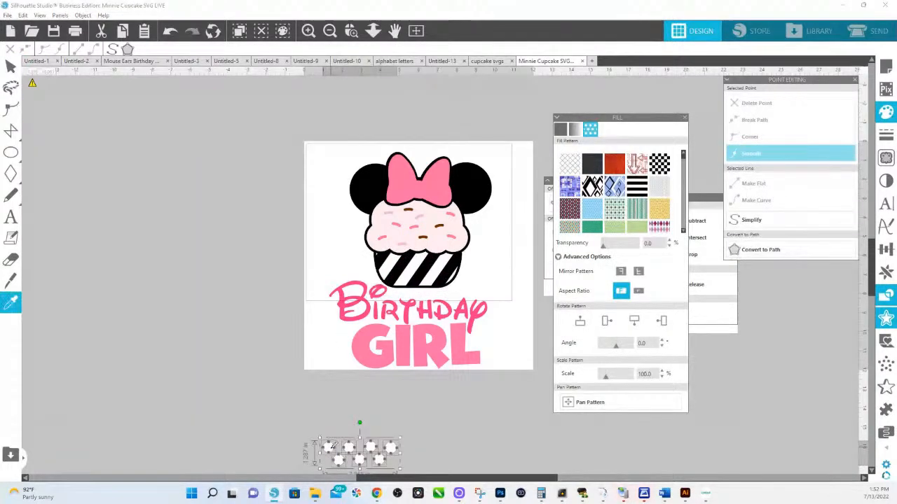
key(ctrl+z)
key(i)
key(ctrl+z)
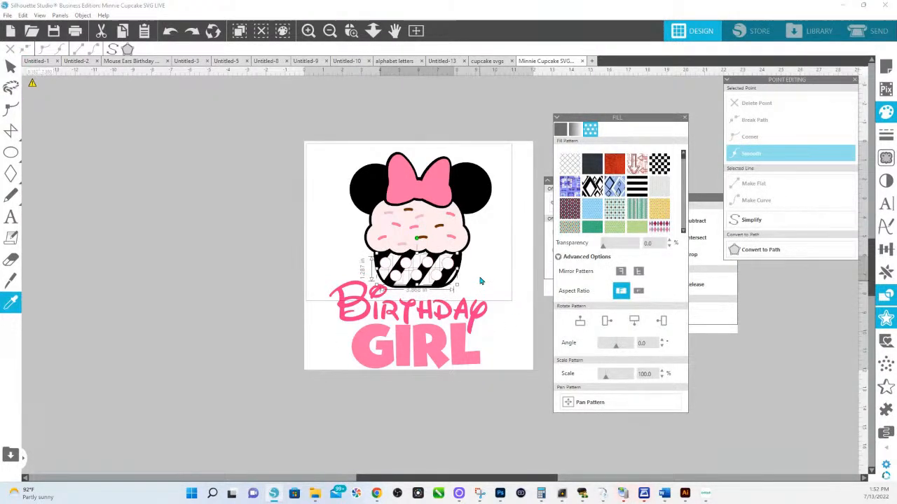
key(Escape)
Recolor the wrapper's polka dots with the pink sampled from the bow and move them off the page beside the design.
click(886, 113)
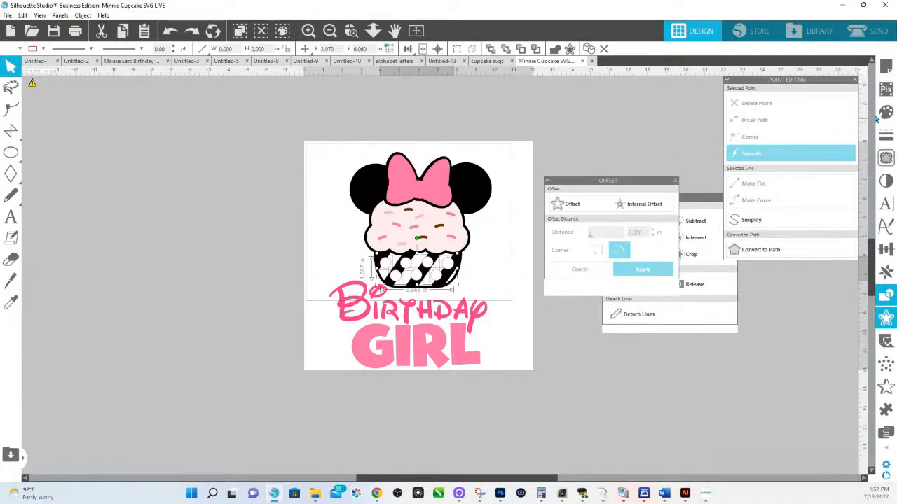
click(885, 114)
click(827, 117)
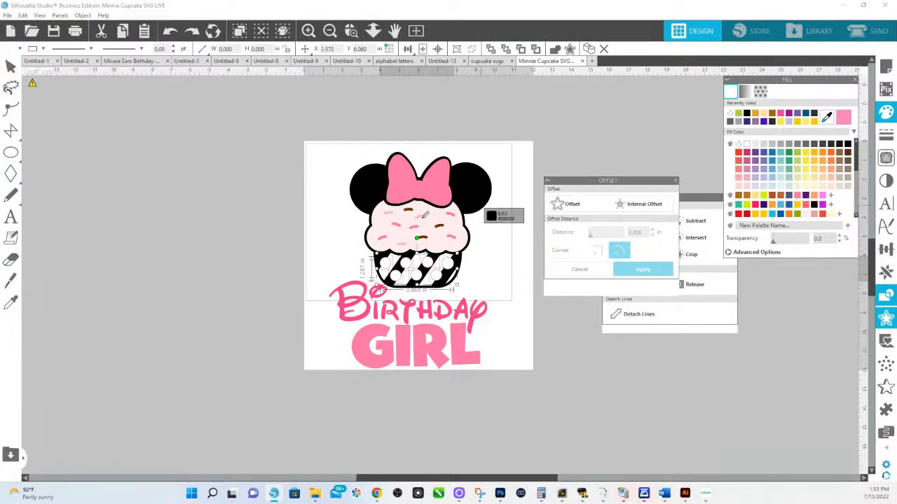
click(433, 189)
key(i)
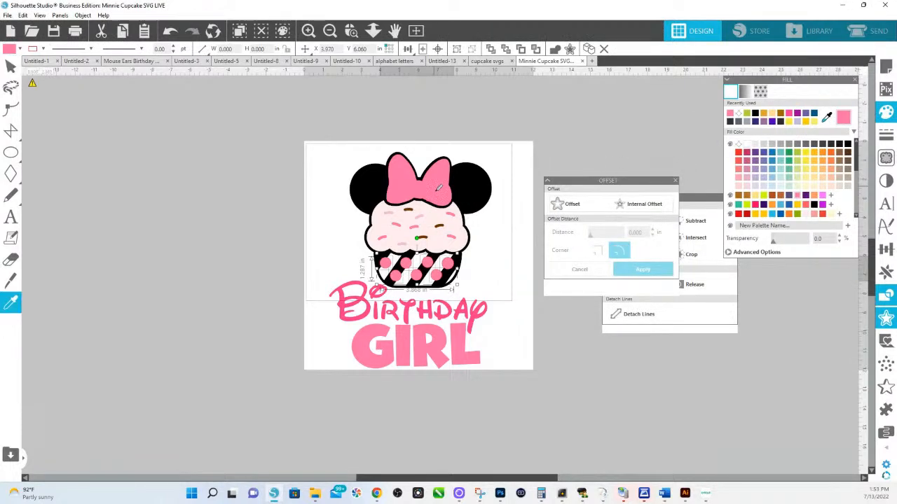
click(434, 276)
drag(444, 268, 232, 297)
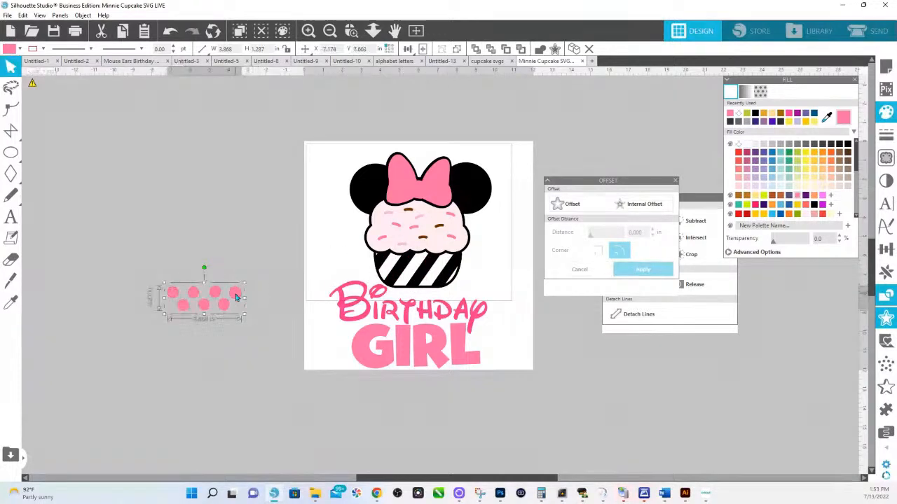
Fill the cupcake wrapper with the yellow pattern that has pink, green and orange dots.
drag(756, 80, 498, 145)
click(501, 156)
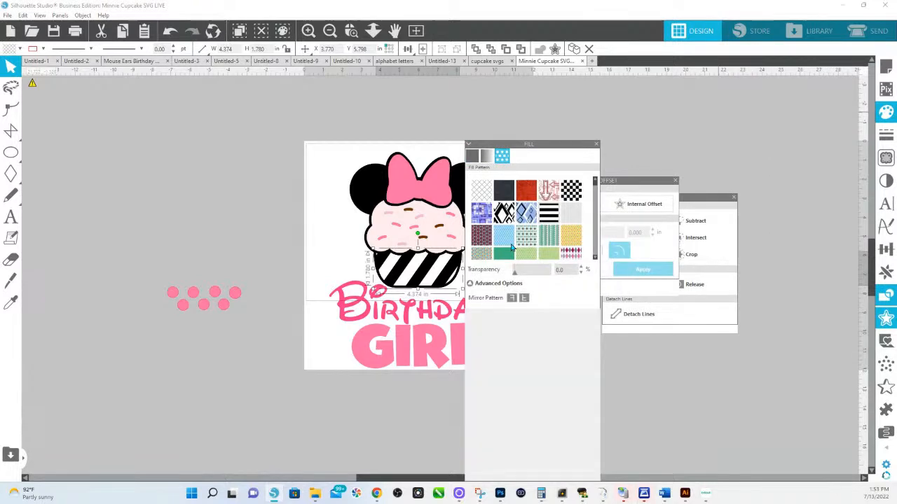
click(572, 245)
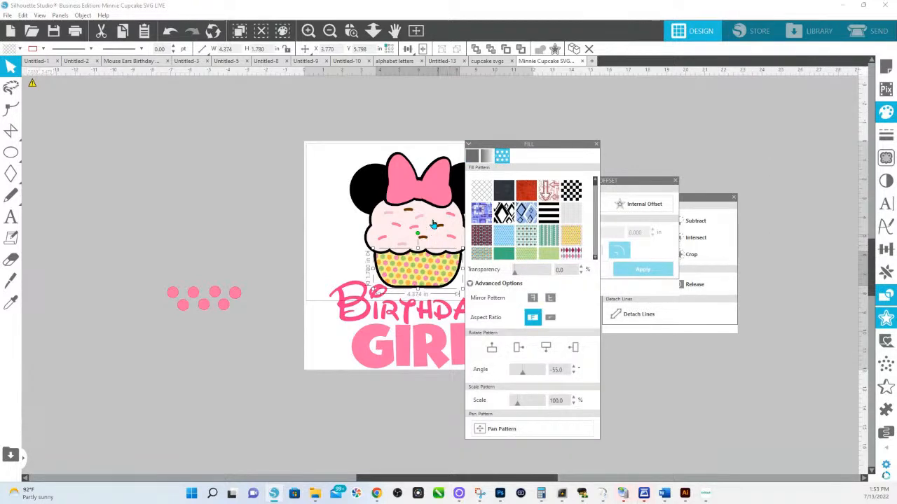
Try the argyle, green dotted, pale yellow and black speckled fill patterns on the cupcake frosting.
click(433, 221)
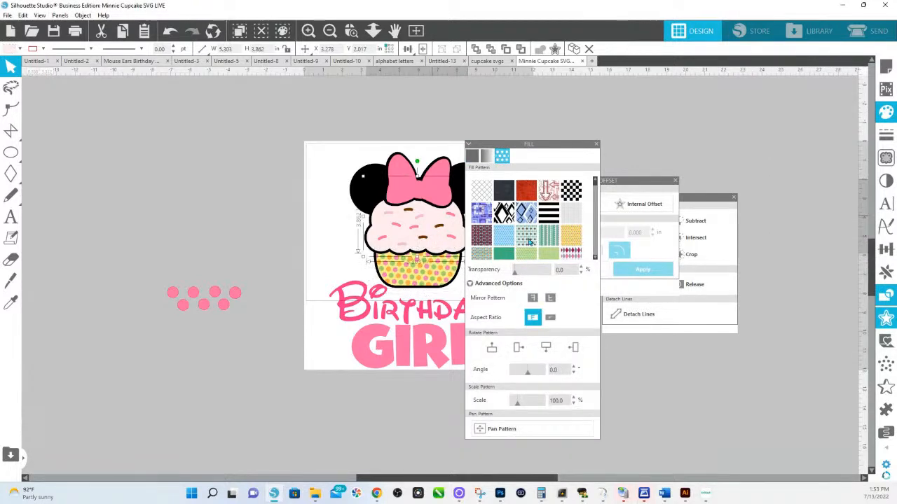
click(529, 242)
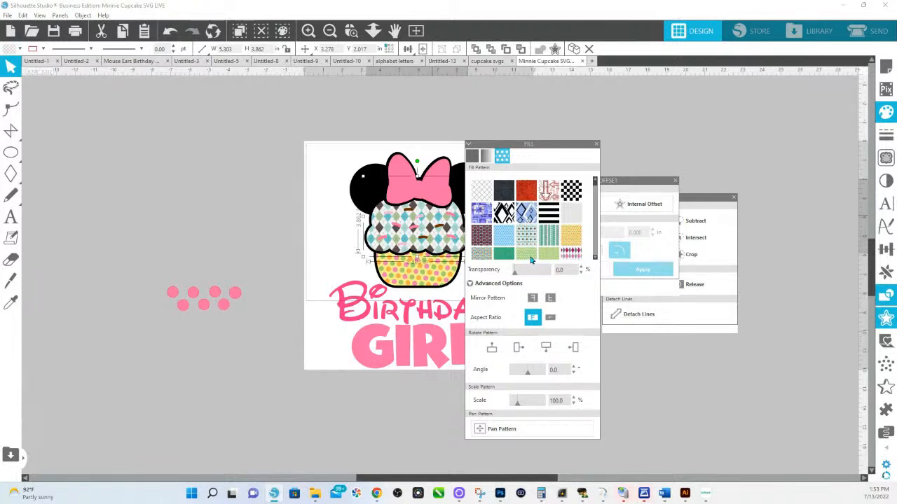
click(531, 256)
scroll(525, 252, down, 3)
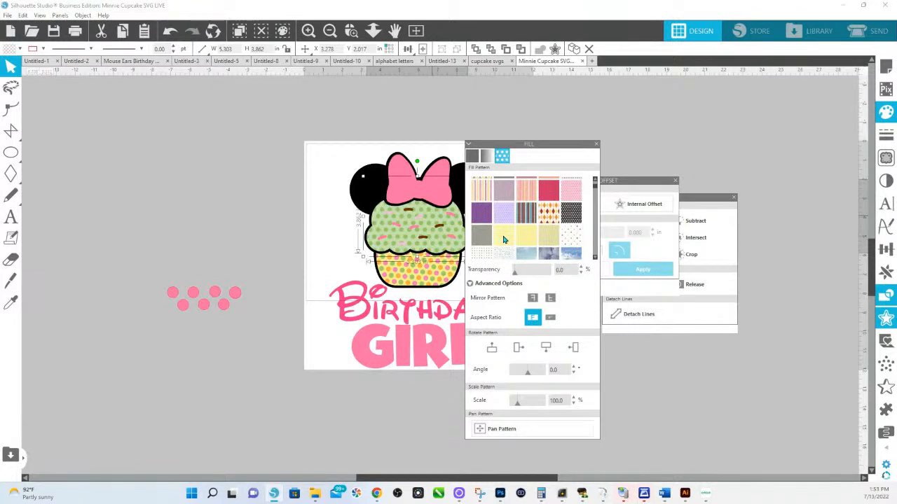
click(502, 237)
click(480, 258)
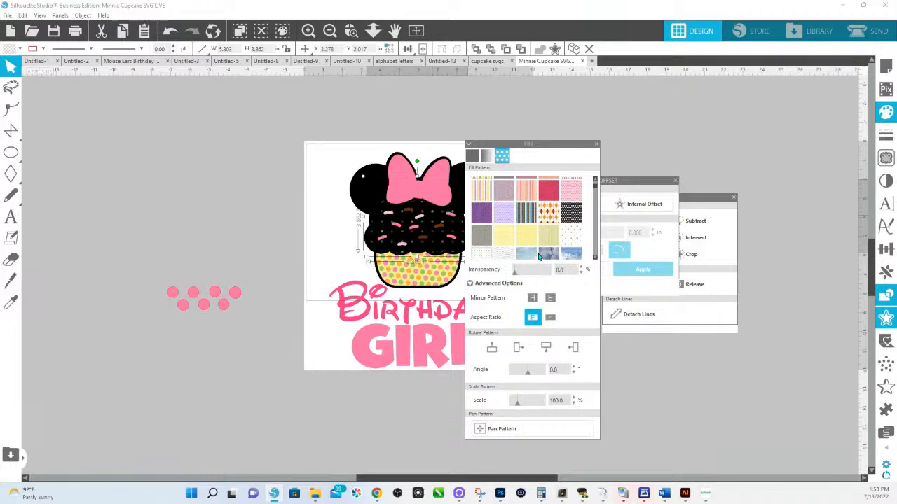
Try the gray cloud pattern and several Creative Fabrica patterns on the frosting, ending with the blue and purple marbled one.
click(548, 254)
scroll(525, 249, down, 3)
click(526, 249)
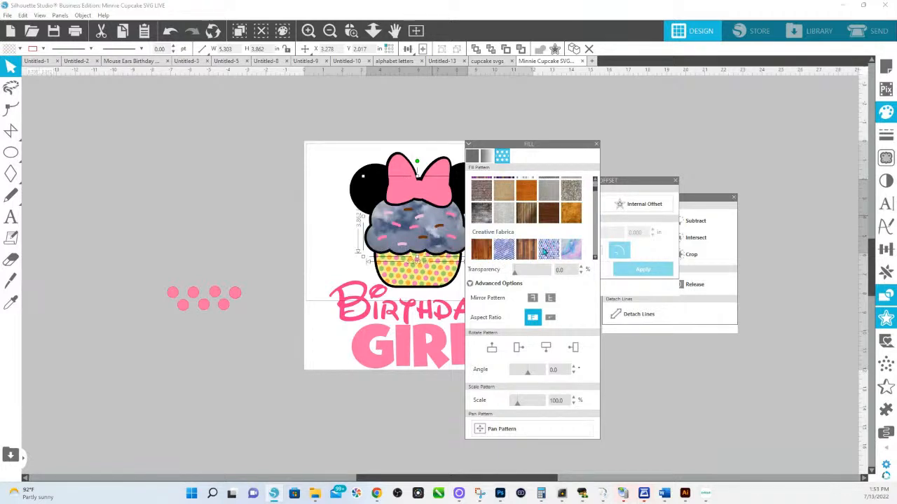
click(547, 250)
click(571, 249)
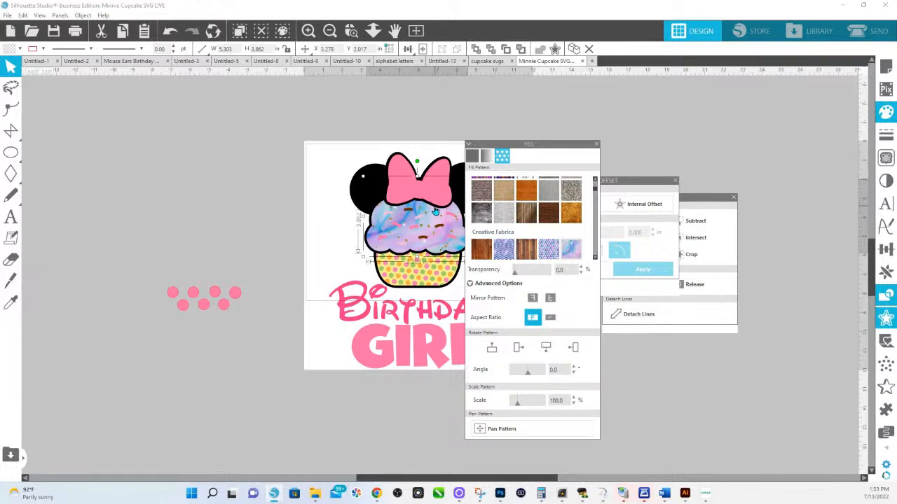
click(475, 105)
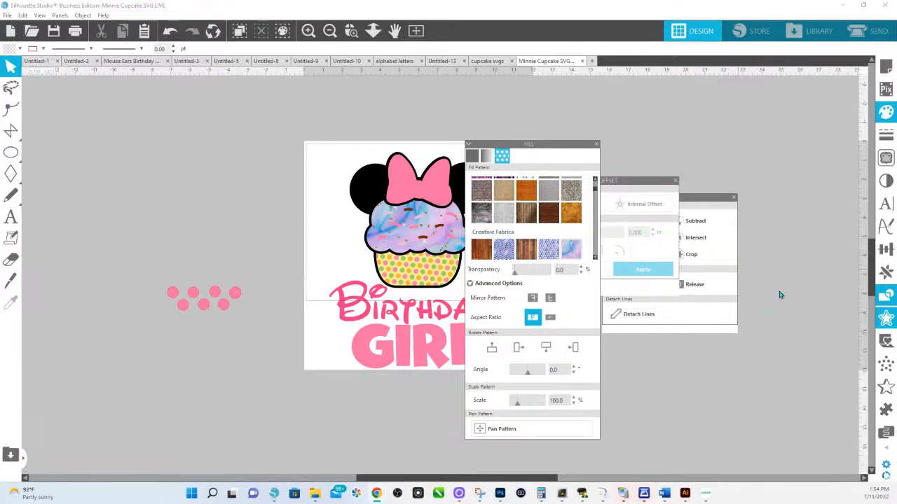
Fill the cupcake frosting with the solid green sampled from a dot in the wrapper's pattern.
click(454, 257)
click(886, 111)
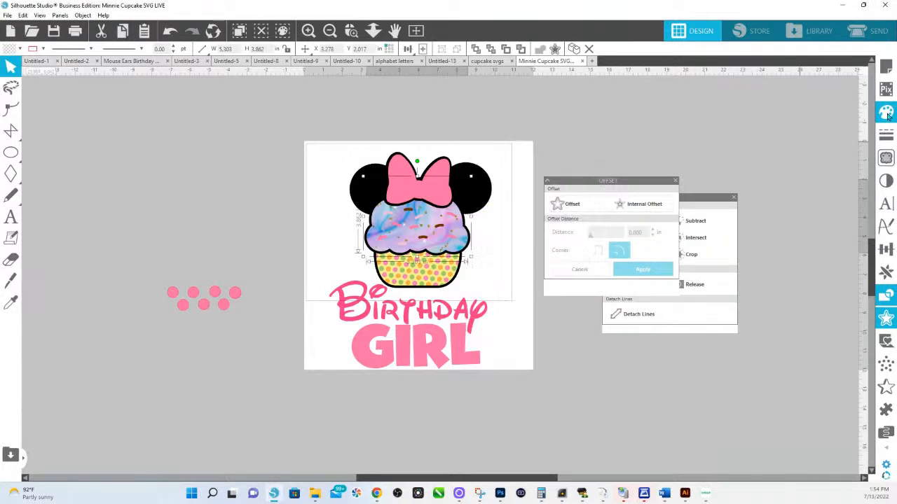
click(887, 110)
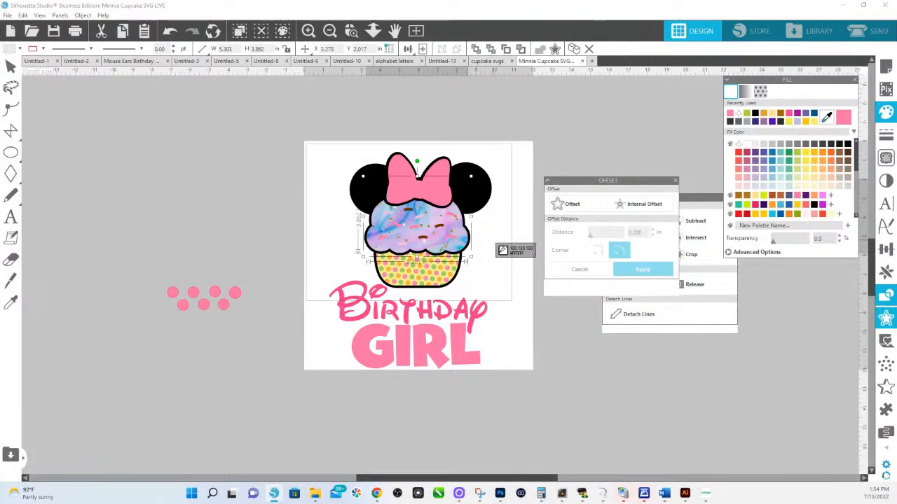
click(436, 267)
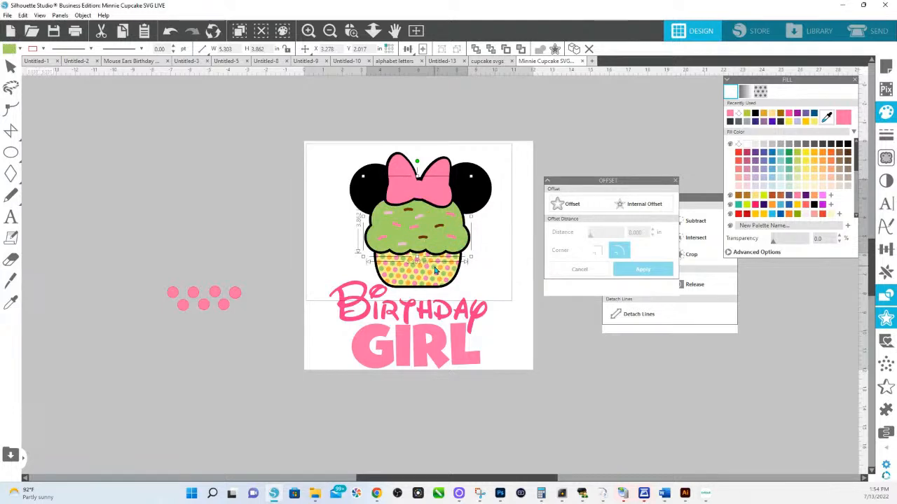
View the cupcake svgs document and switch to the converted Minnie Cupcake SVG LIVE page in Chrome.
click(487, 61)
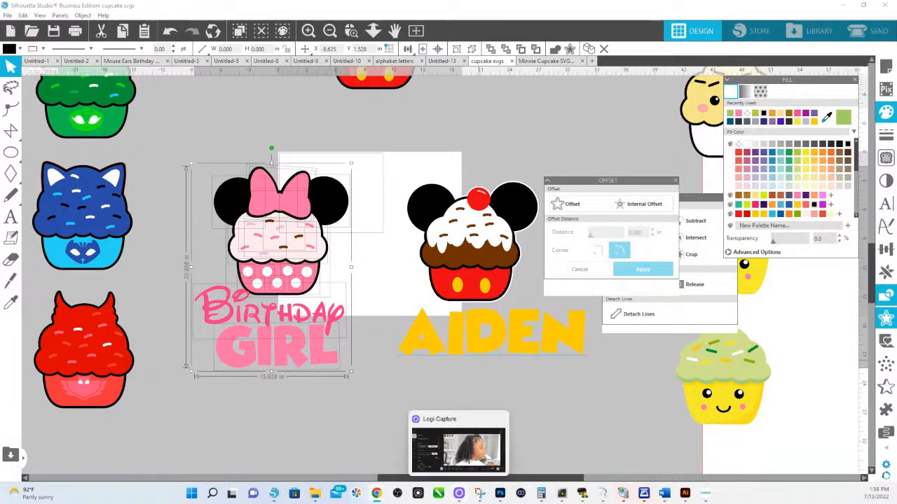
mouse_move(379, 498)
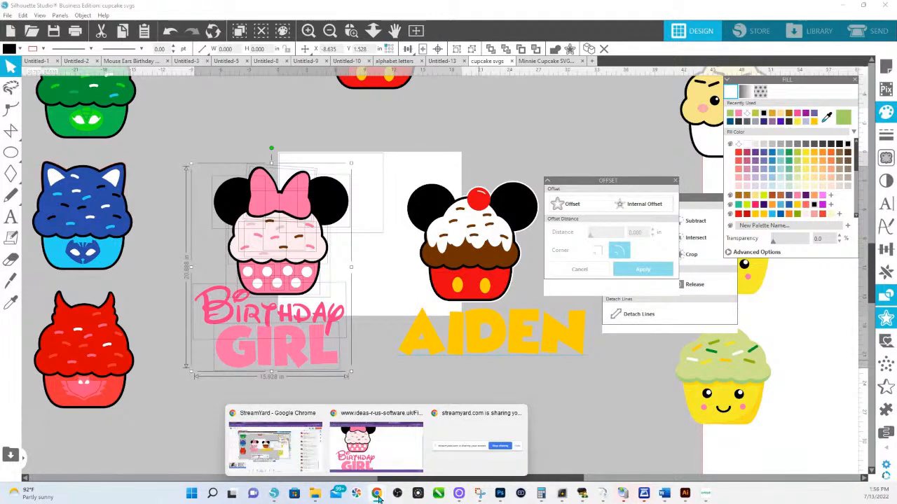
click(380, 419)
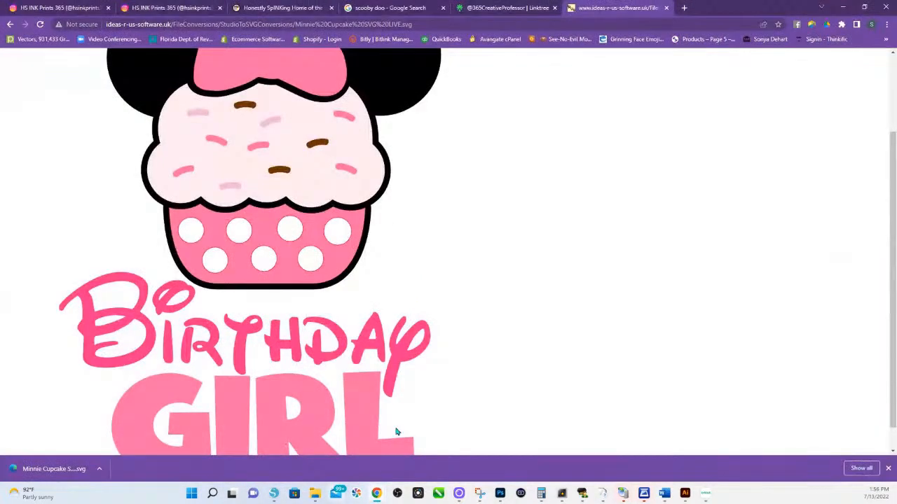
Browse the products on the shop.hsink365.com page and open the 365 CA Classes and Playbacks page.
click(319, 11)
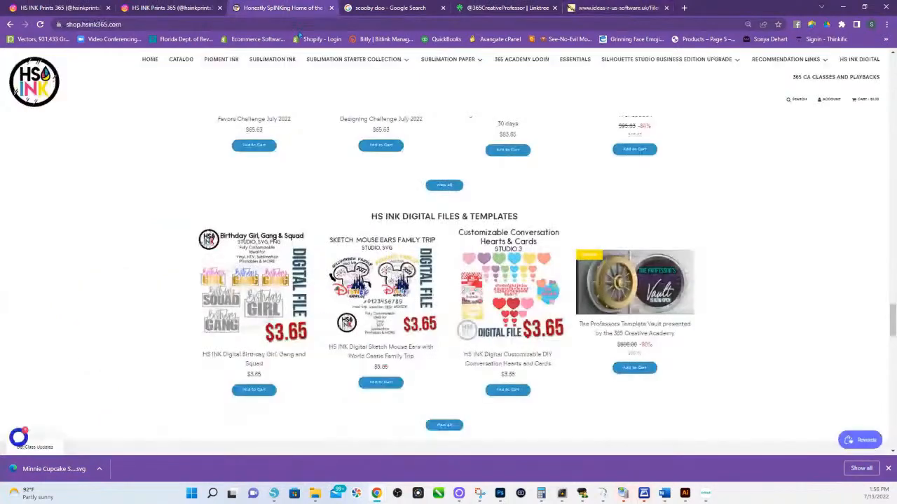
scroll(442, 297, up, 10)
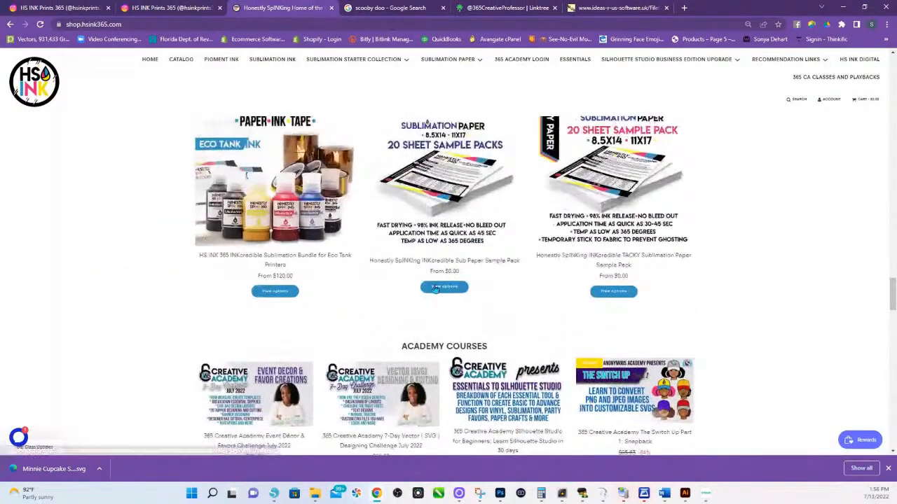
scroll(434, 290, up, 10)
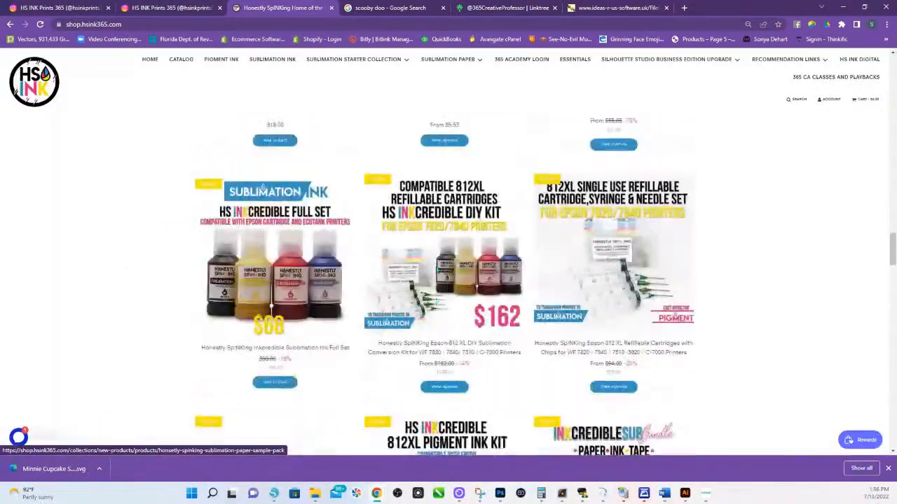
scroll(414, 260, up, 10)
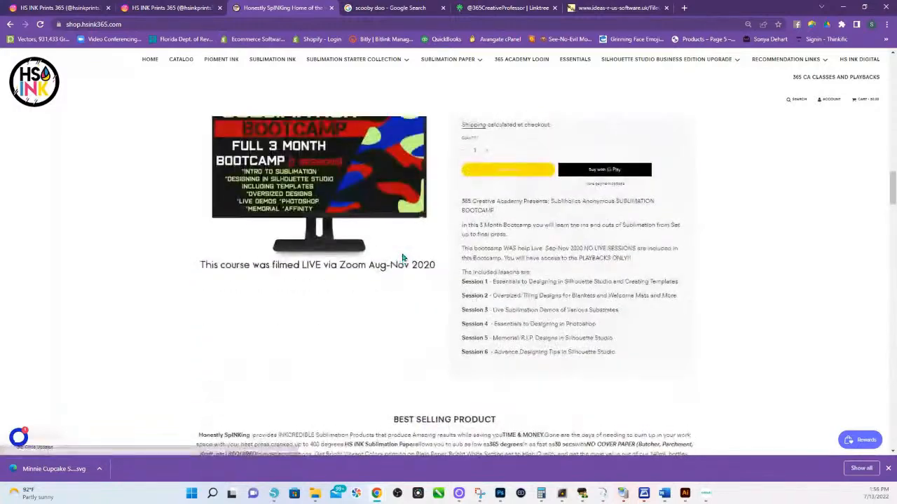
scroll(403, 259, up, 4)
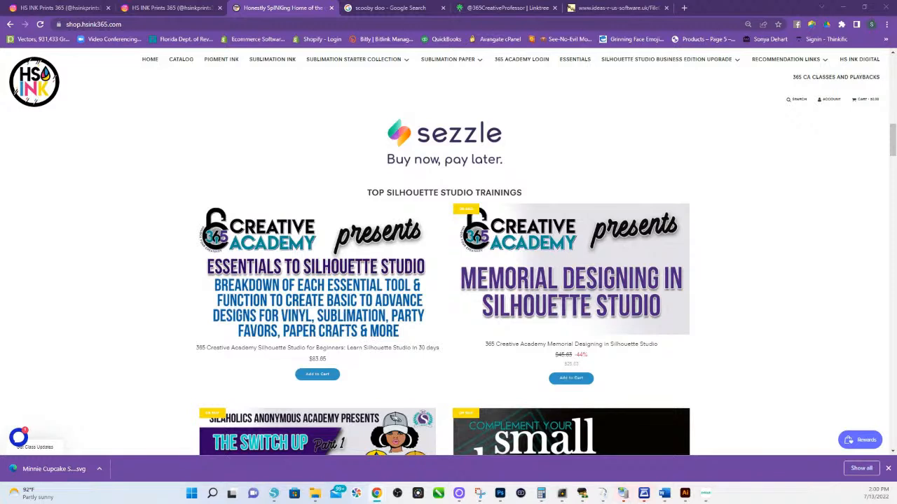
click(824, 79)
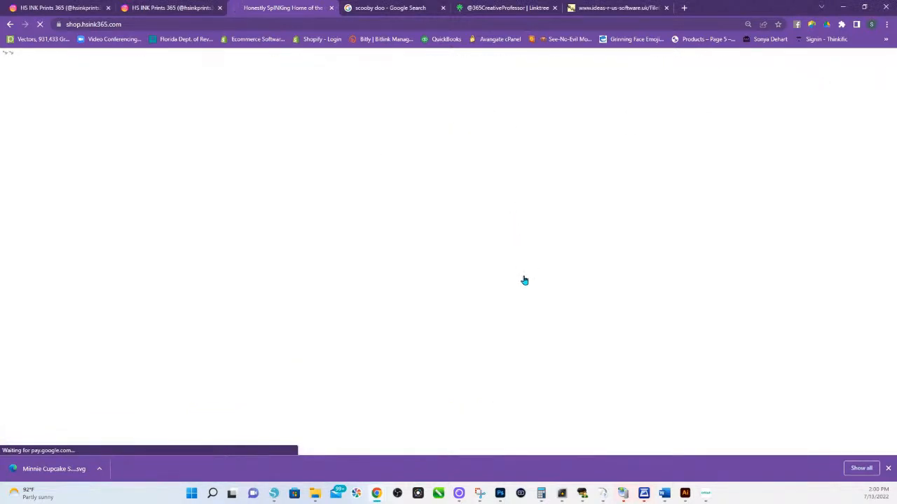
Open the 365 Creative Academy Event Décor & Favors Challenge July 2022 class and review its full description, session times and project list.
scroll(349, 300, down, 1)
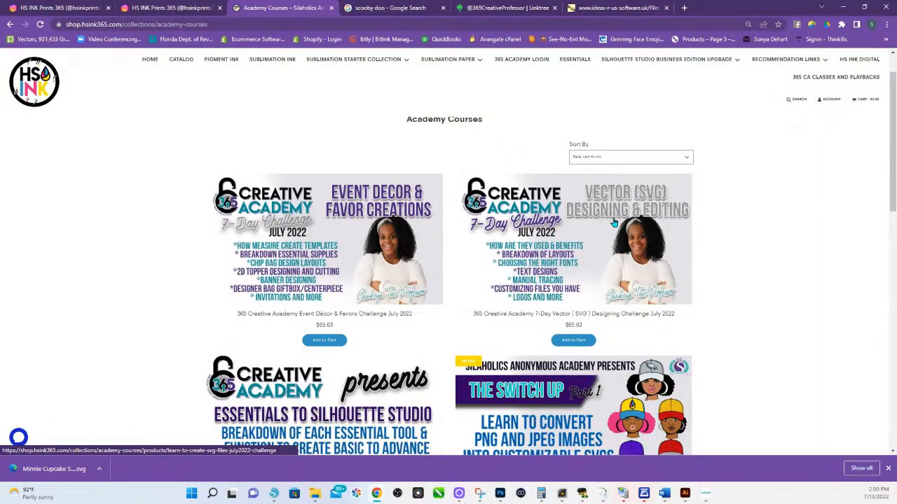
click(293, 268)
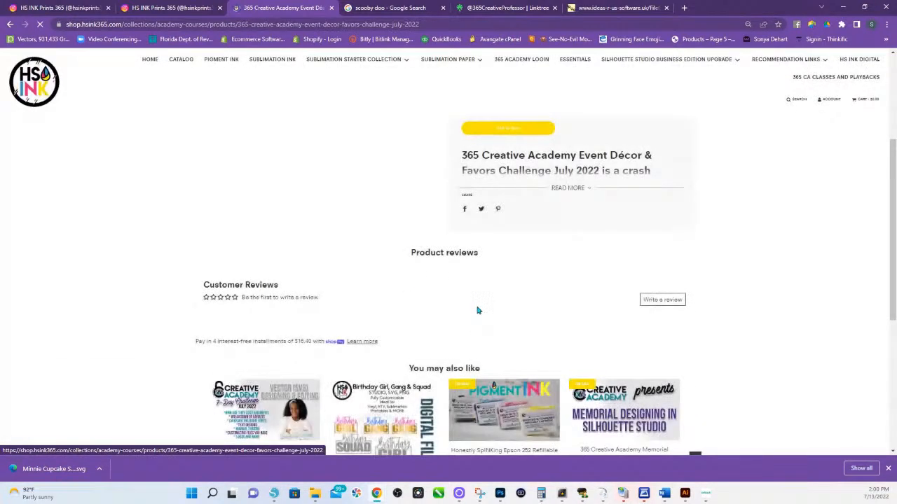
click(578, 197)
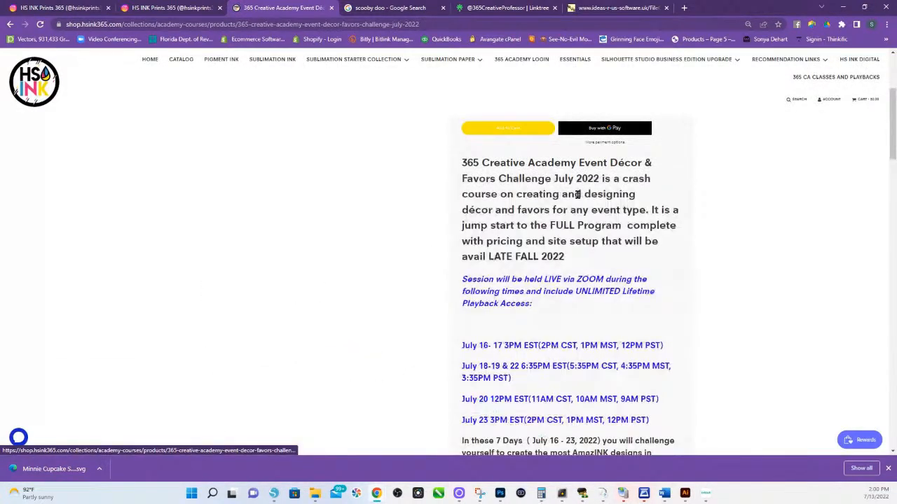
scroll(551, 285, down, 2)
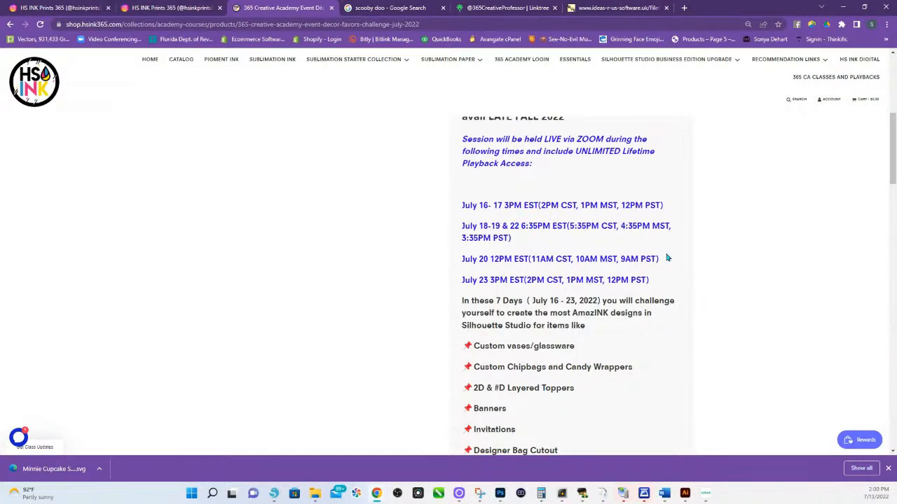
scroll(518, 235, up, 5)
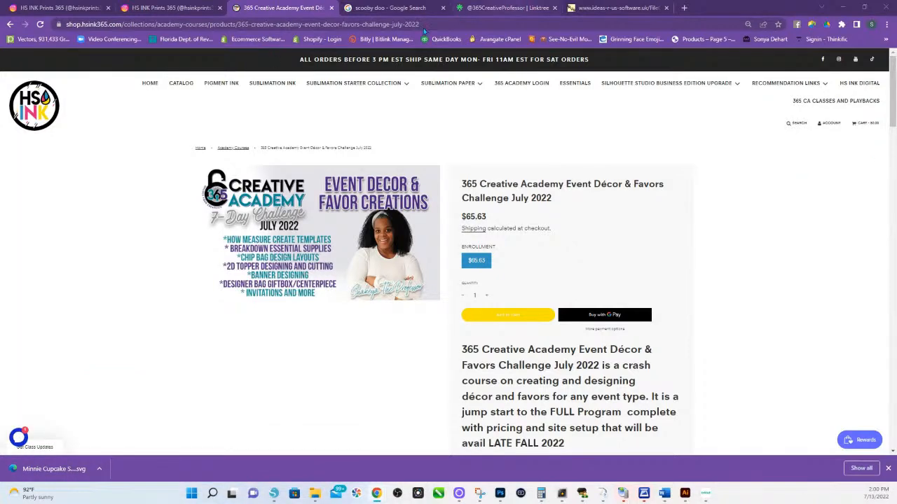
click(18, 114)
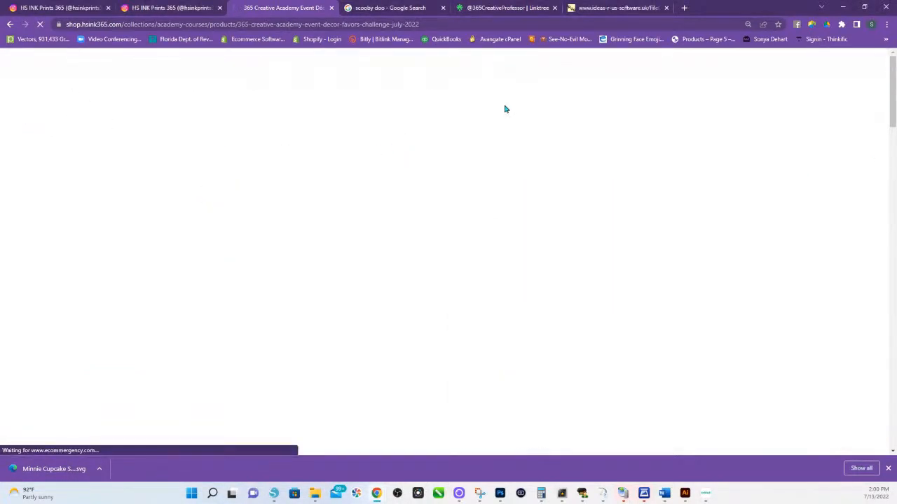